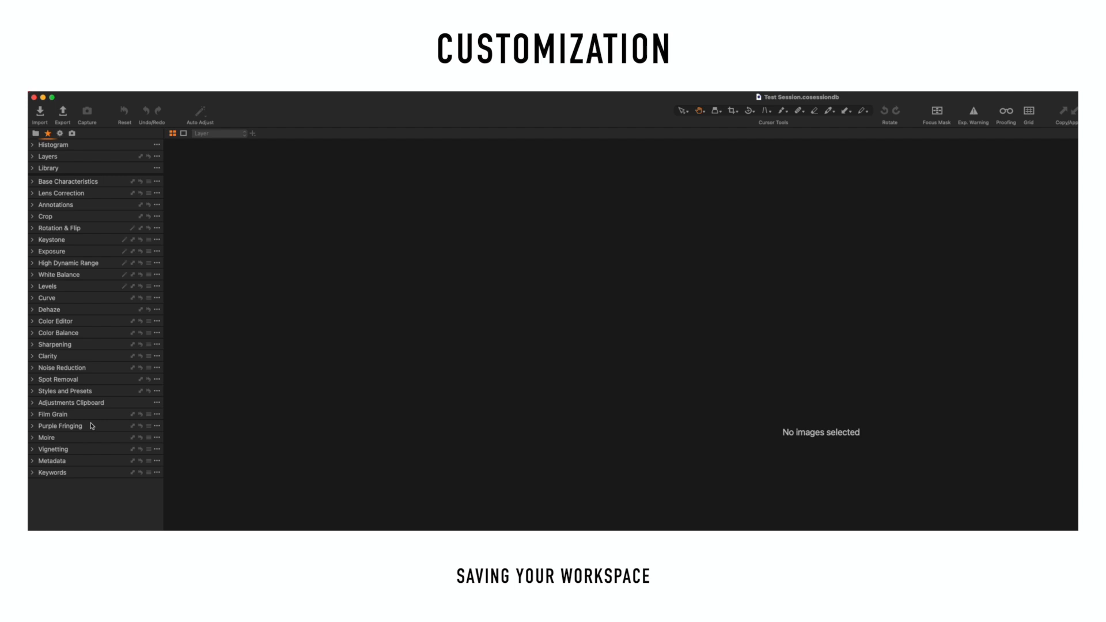
# Step: Save the current workspace under the name "Capture One 21 CUSTOM"
pyautogui.click(328, 85)
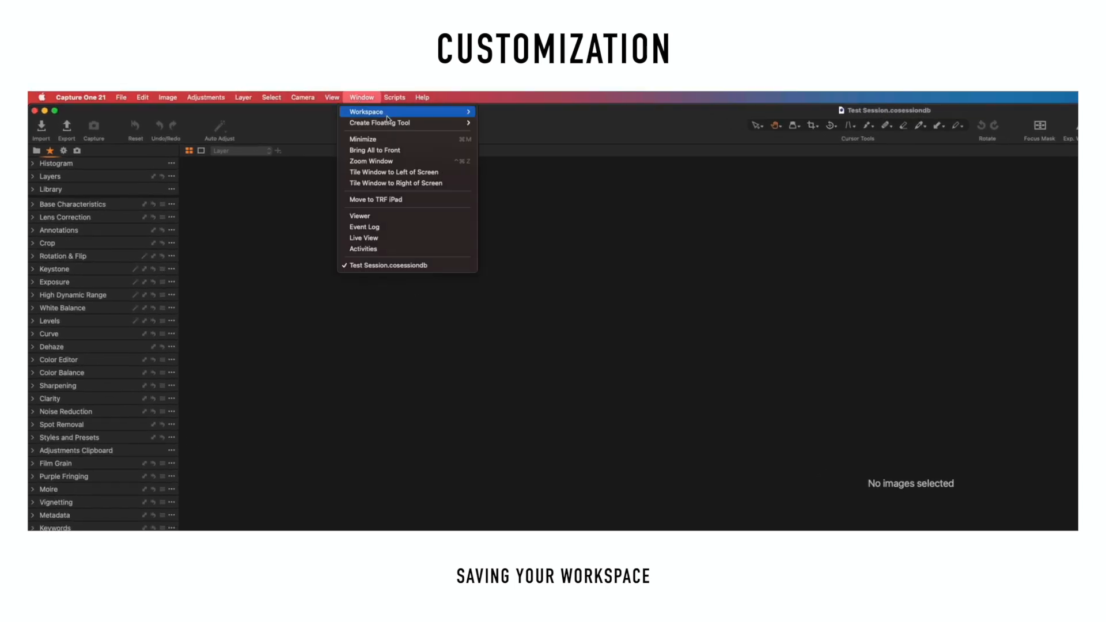
pyautogui.moveTo(387, 119)
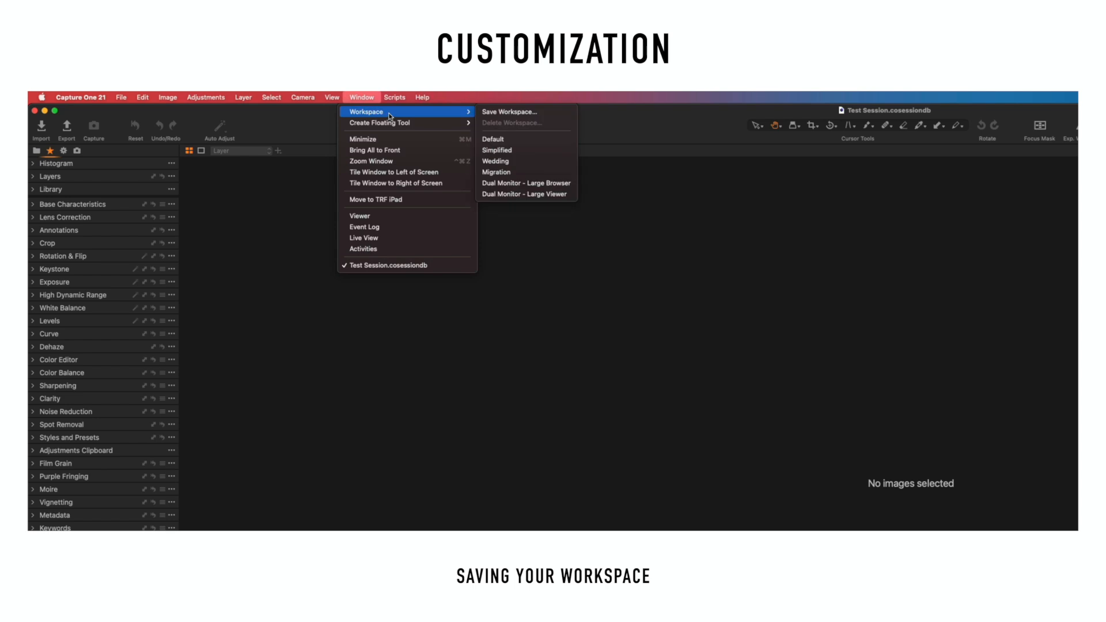
pyautogui.click(493, 113)
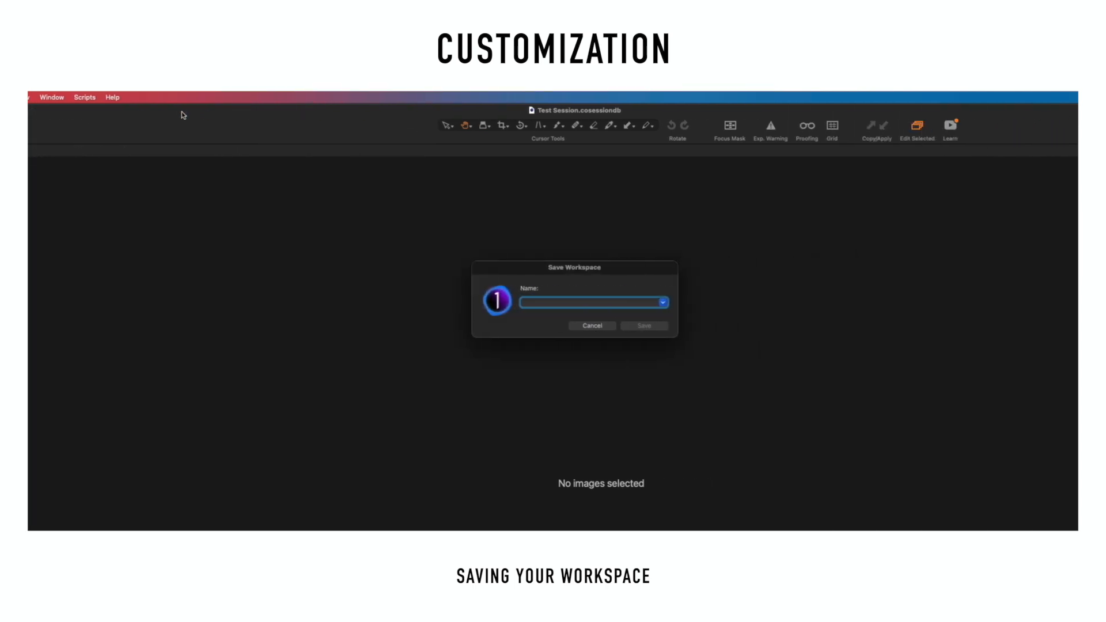
pyautogui.write('Capture ONe')
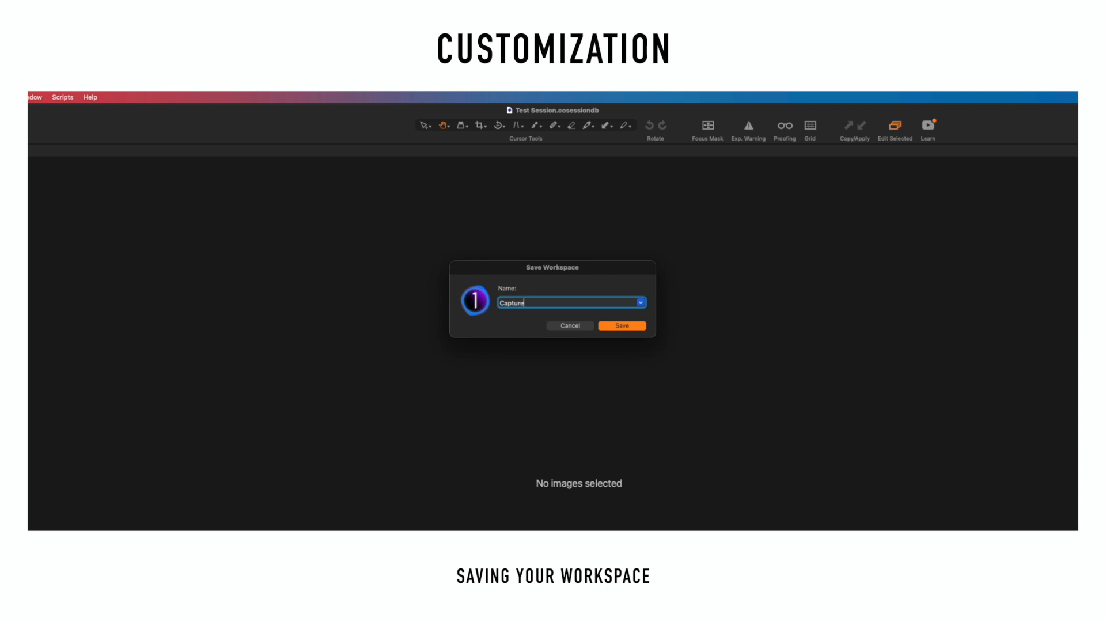
pyautogui.press('BackSpace')
pyautogui.press('BackSpace')
pyautogui.write('ne 21 CUSTOM')
pyautogui.click(616, 327)
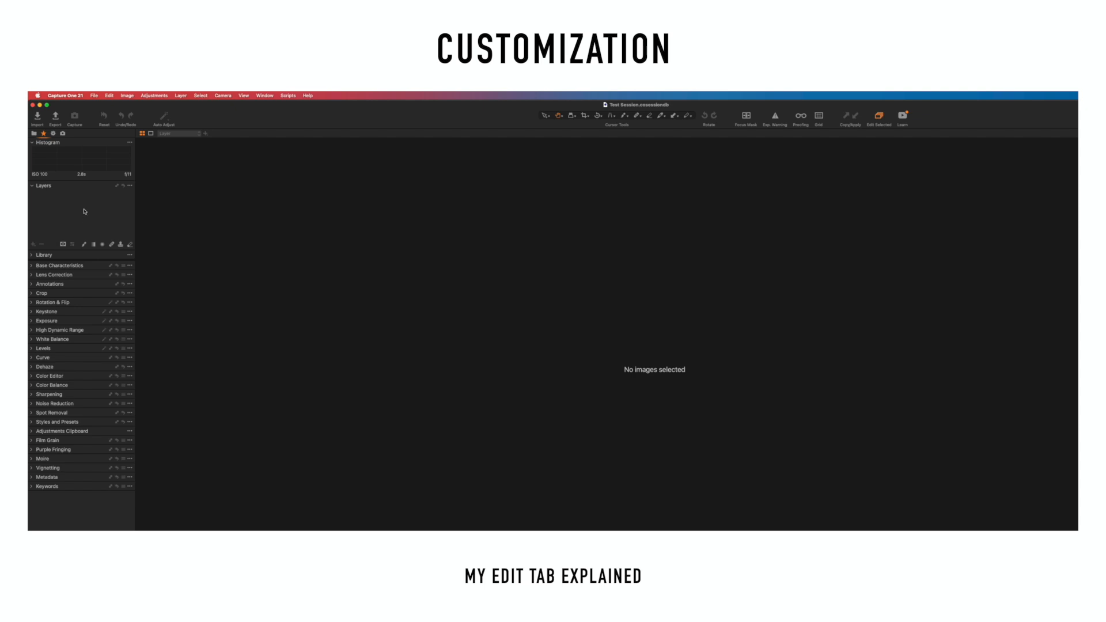
# Step: View the session folders and albums in the Library tool, collapse it again, and expand Base Characteristics
pyautogui.click(33, 255)
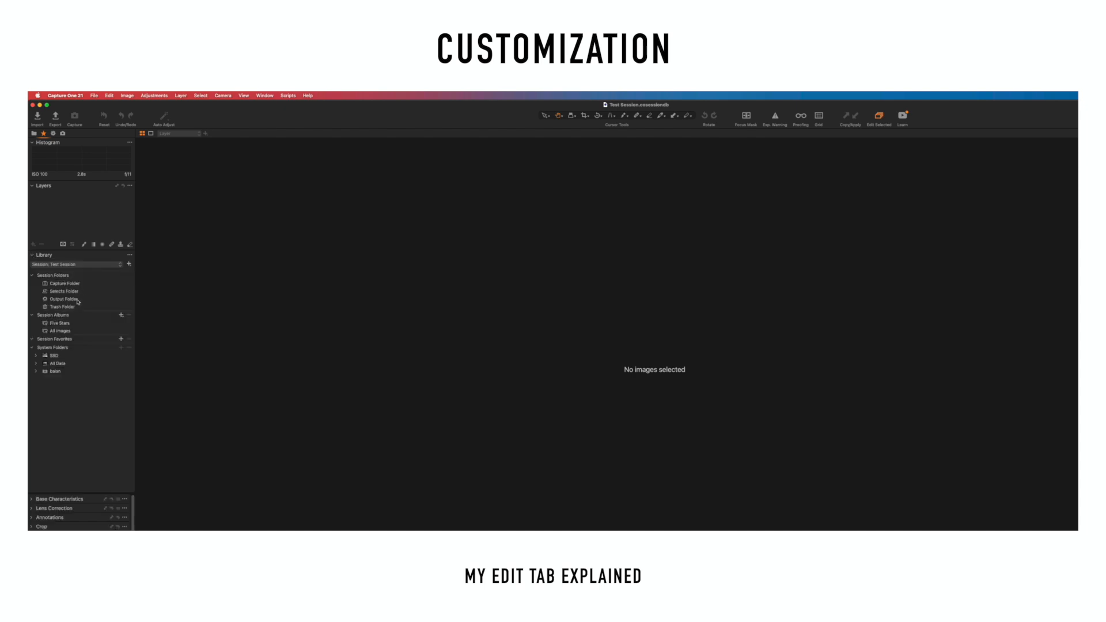
pyautogui.click(32, 256)
pyautogui.click(32, 266)
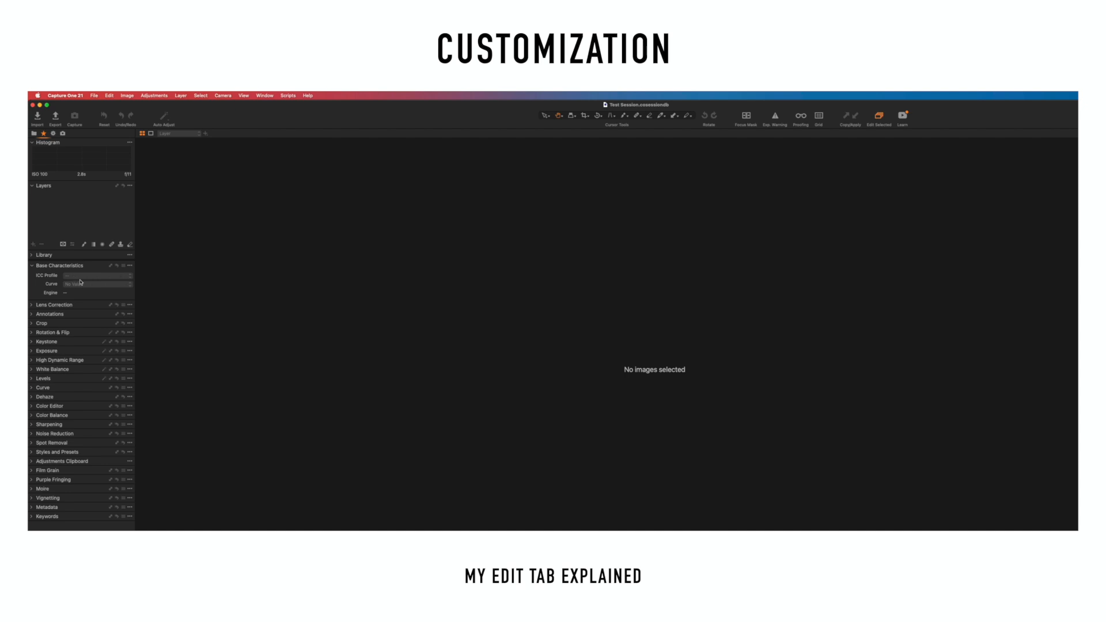
# Step: Examine the Lens Correction and Annotations tool options, collapsing each tool again after viewing
pyautogui.click(32, 306)
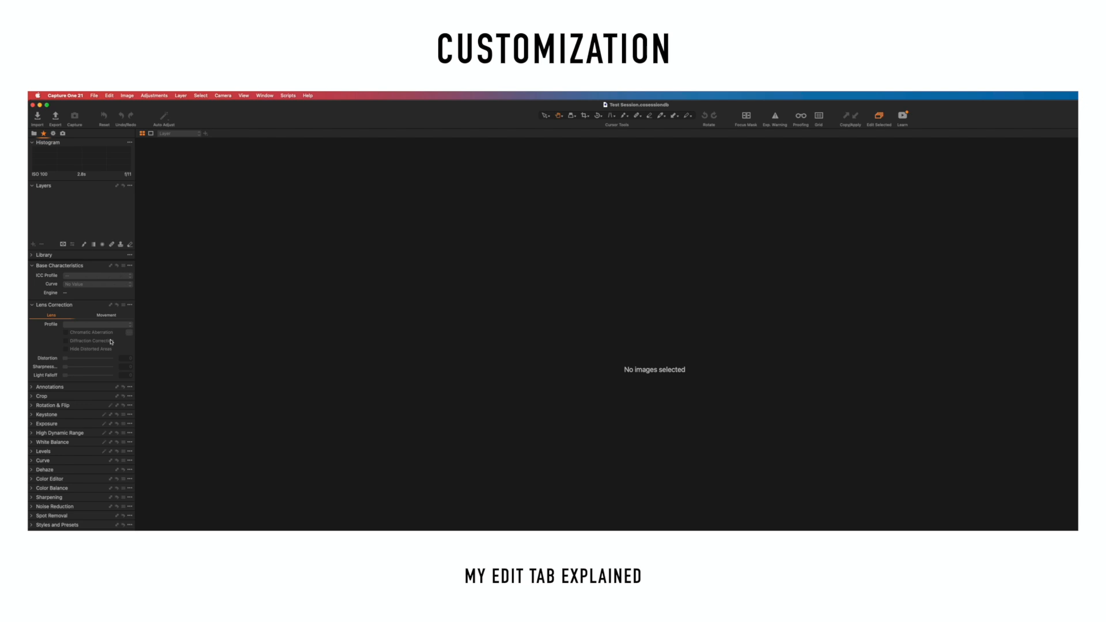
pyautogui.click(32, 305)
pyautogui.click(32, 314)
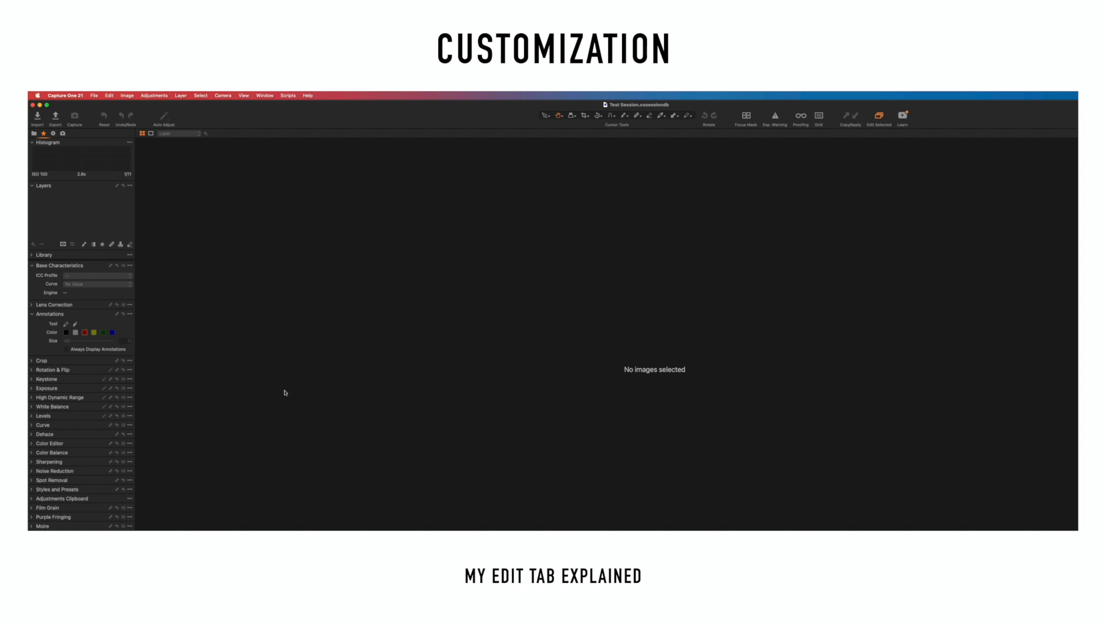
pyautogui.click(33, 314)
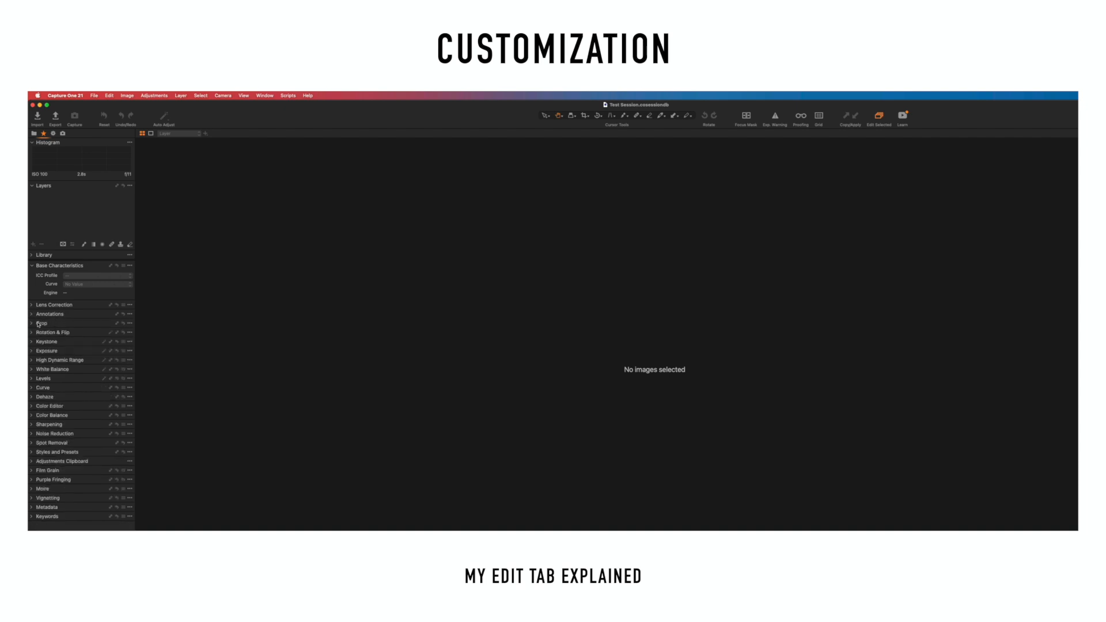
# Step: Expand the Crop tool and view the Rotation & Flip and Keystone controls, leaving those two collapsed
pyautogui.click(34, 324)
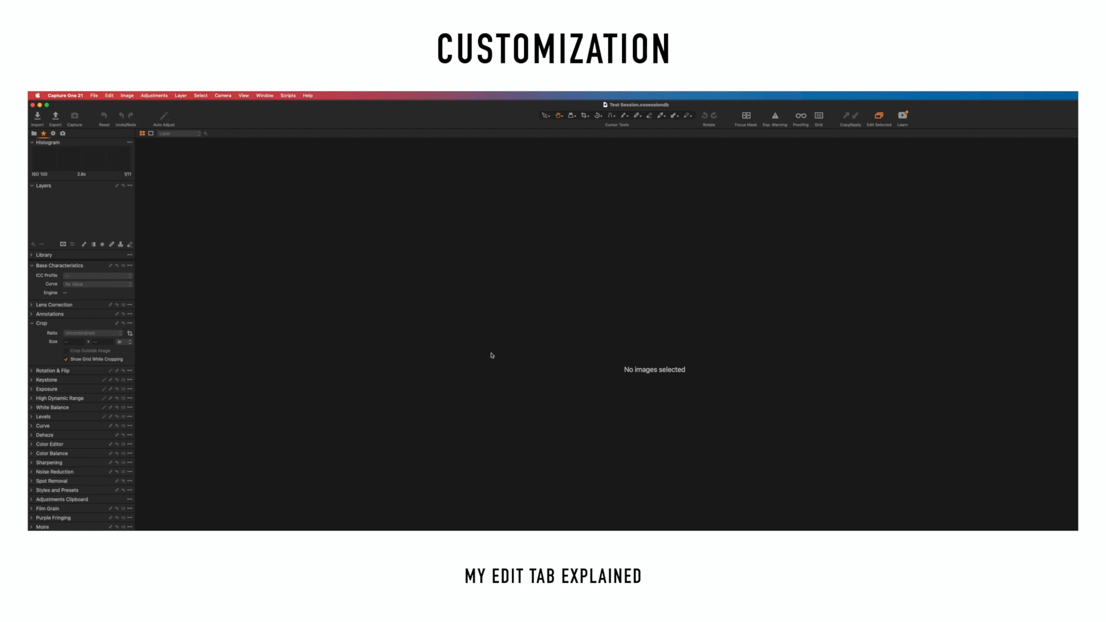
pyautogui.click(33, 372)
pyautogui.click(65, 359)
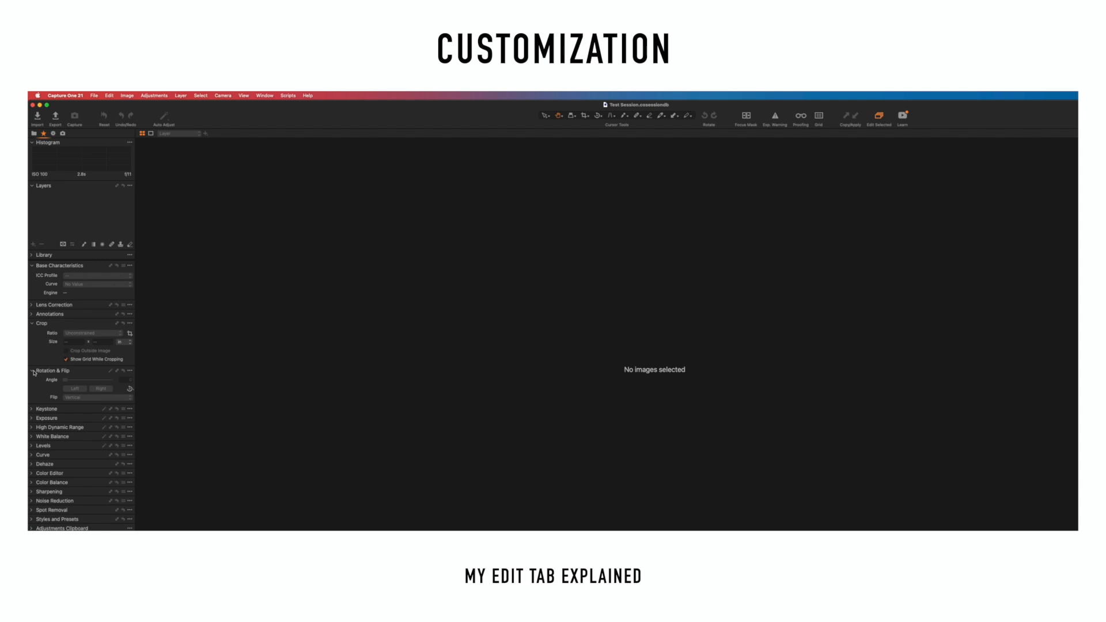
pyautogui.click(33, 372)
pyautogui.click(33, 379)
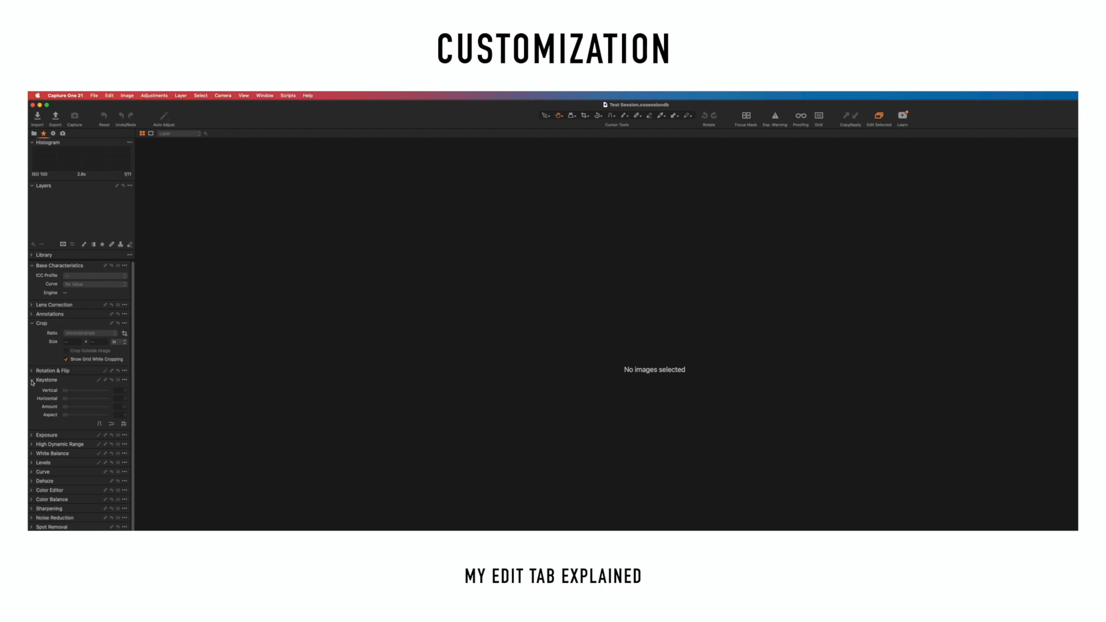
pyautogui.click(33, 380)
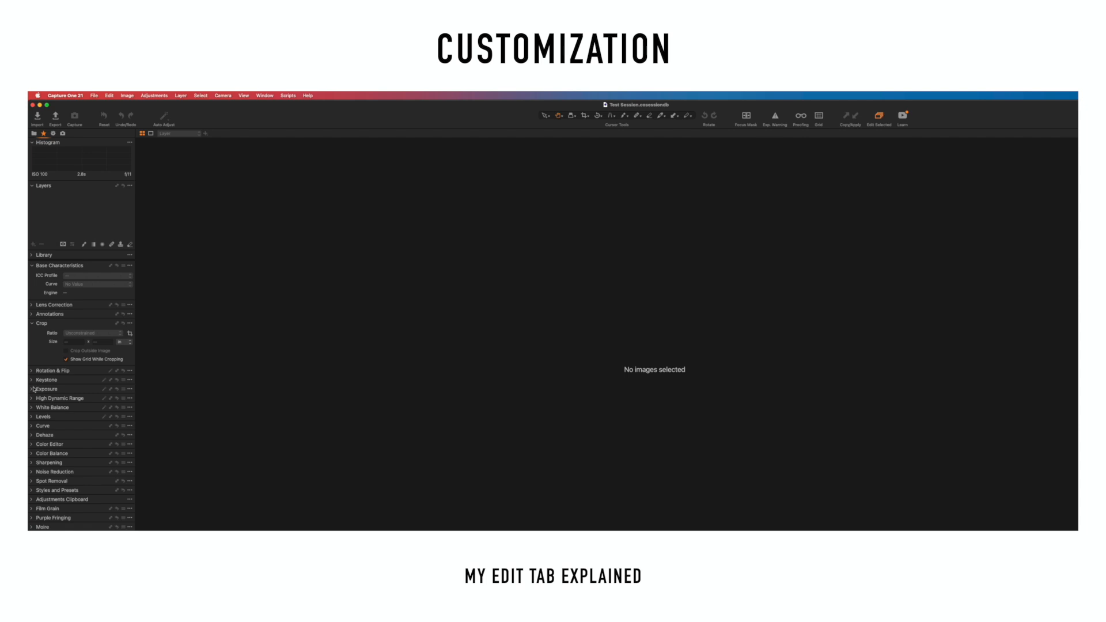
# Step: Expand the Exposure, High Dynamic Range and White Balance tools
pyautogui.click(33, 390)
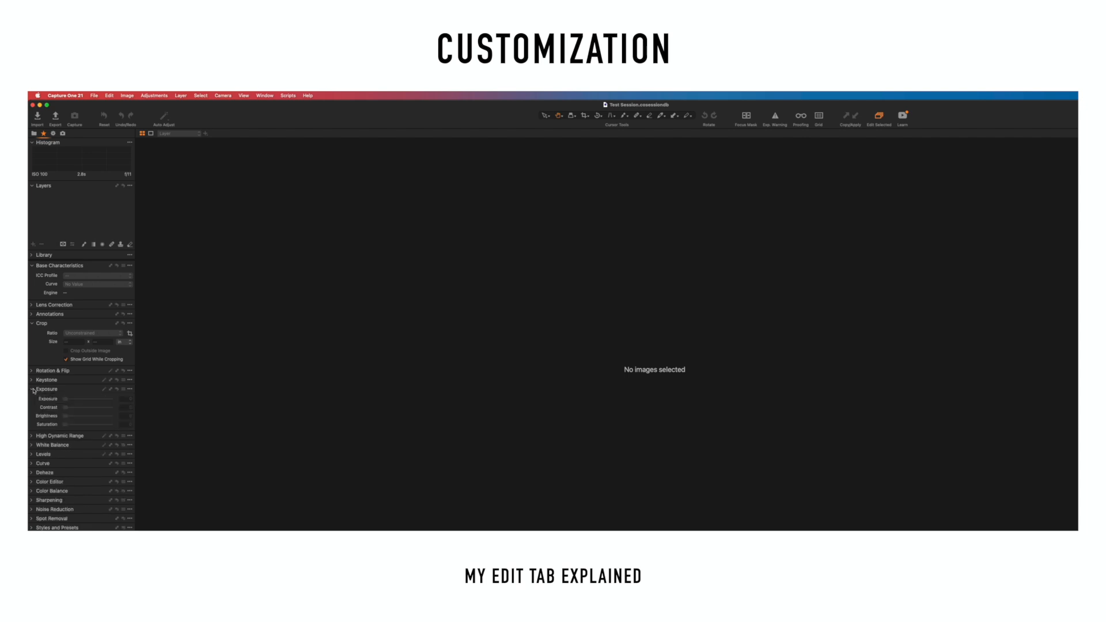
pyautogui.click(33, 436)
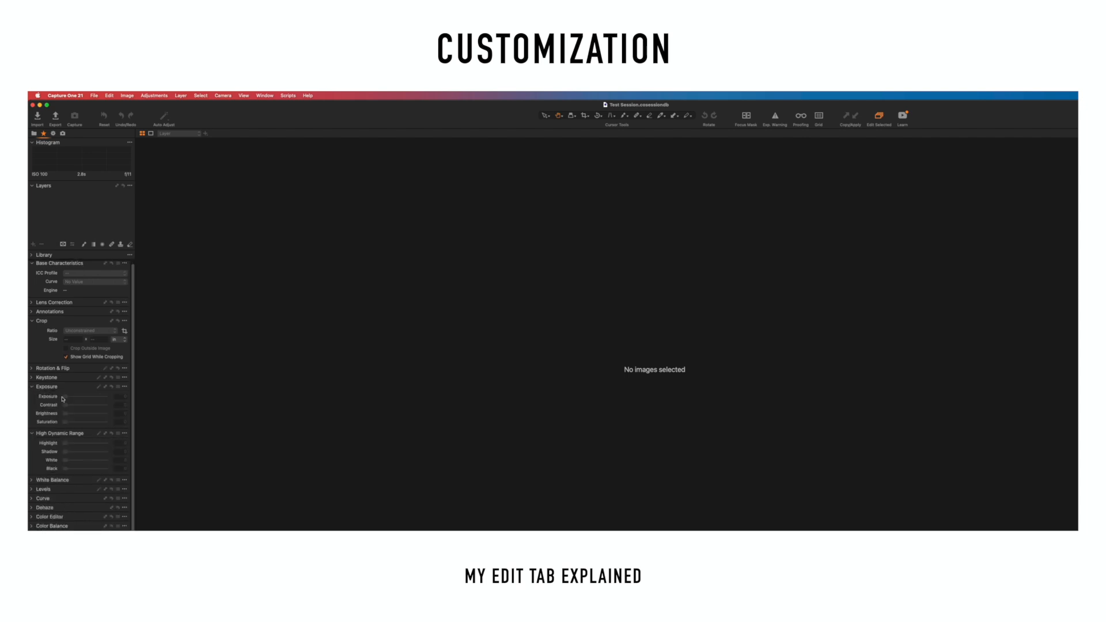
pyautogui.scroll(-3, 41, 432)
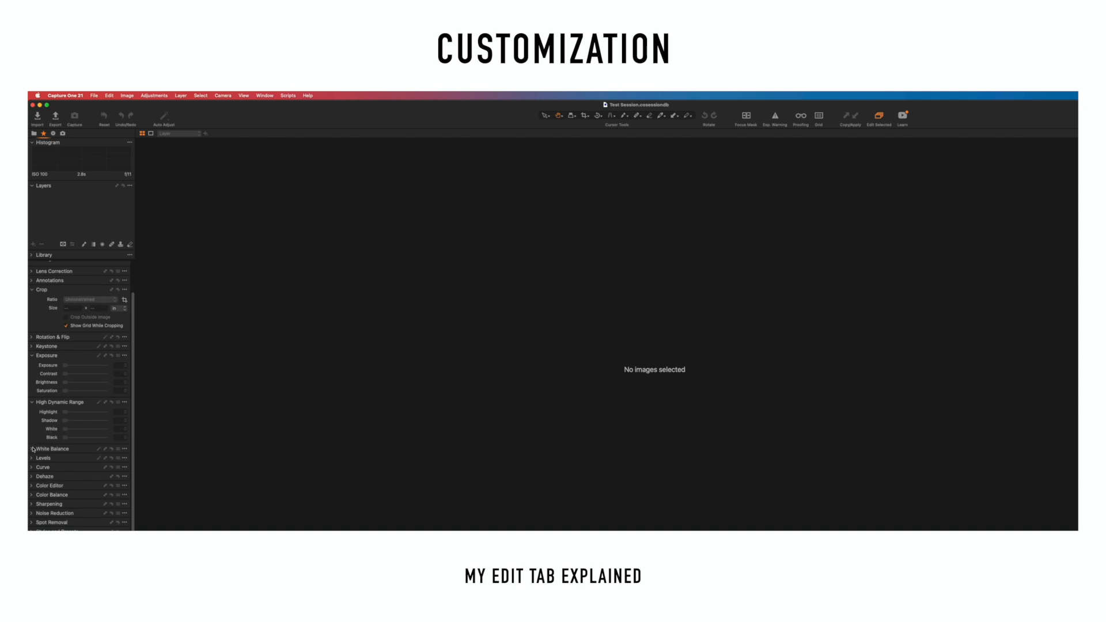
pyautogui.click(32, 449)
# Step: Expand the Levels, Curve and Dehaze tools
pyautogui.scroll(-3, 46, 432)
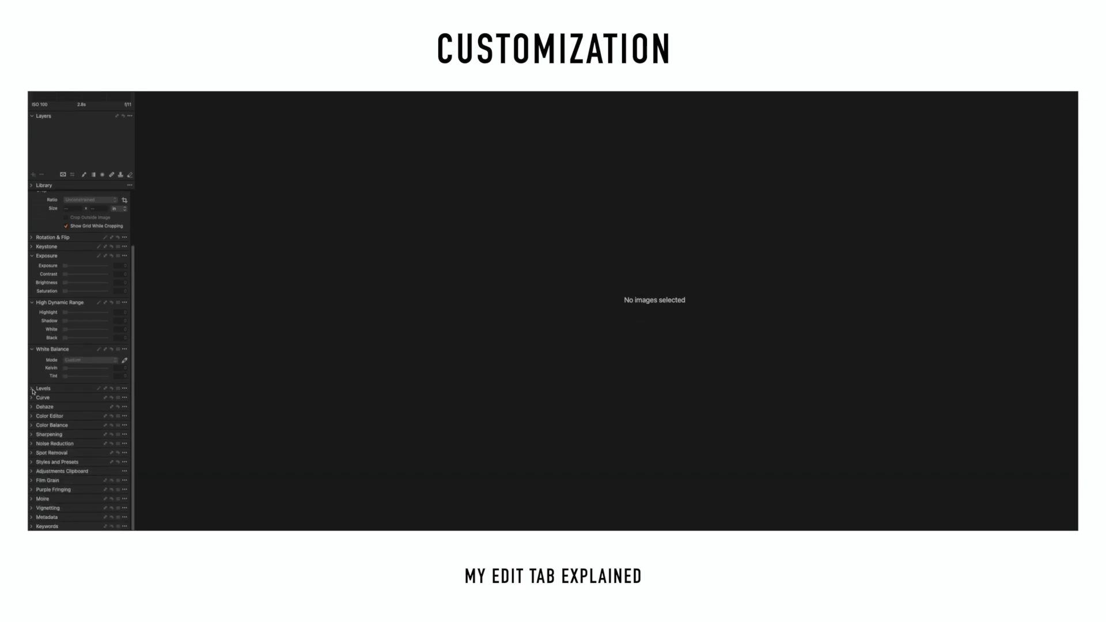
pyautogui.click(32, 412)
pyautogui.scroll(-2, 31, 414)
pyautogui.click(32, 411)
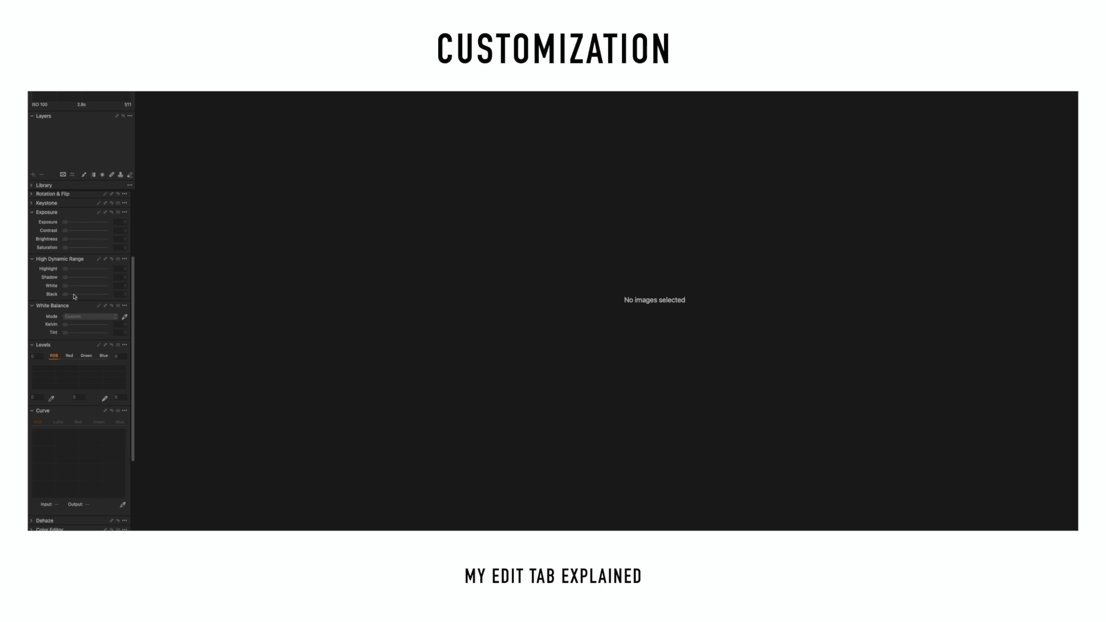
pyautogui.scroll(-5, 75, 296)
pyautogui.scroll(-3, 82, 316)
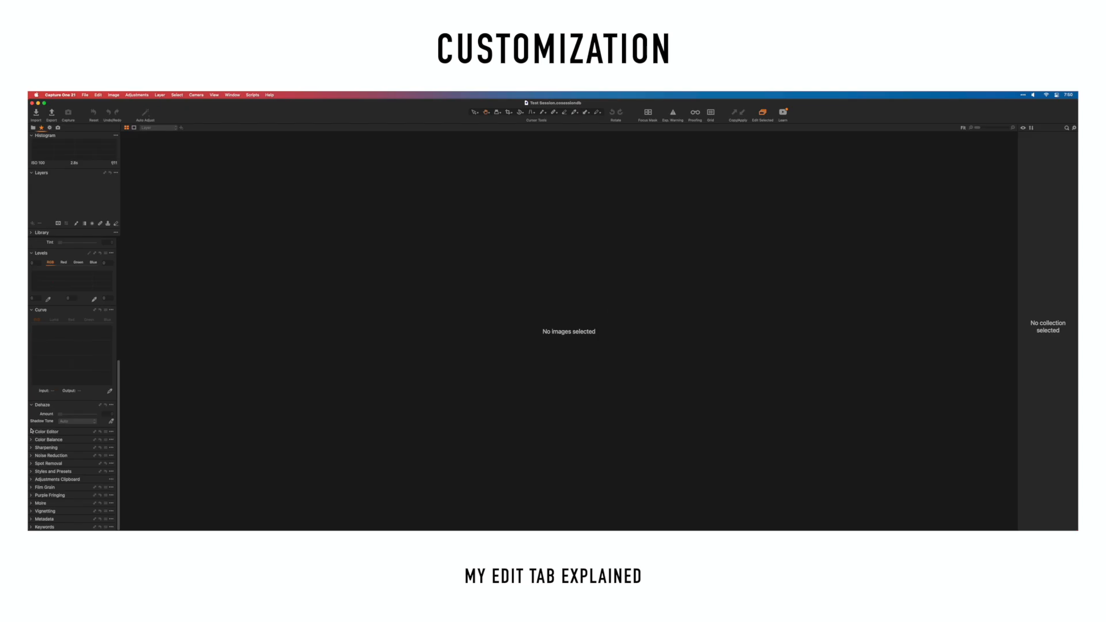
# Step: Expand the Color Editor and Color Balance tools
pyautogui.click(31, 416)
pyautogui.scroll(-3, 35, 444)
pyautogui.click(31, 447)
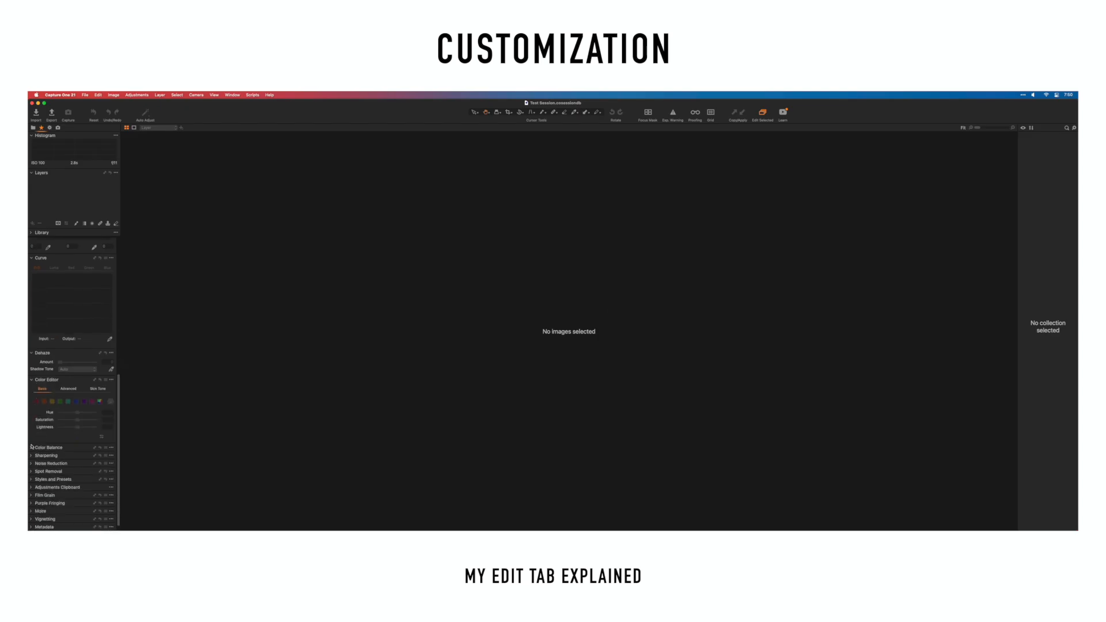
pyautogui.scroll(-3, 56, 300)
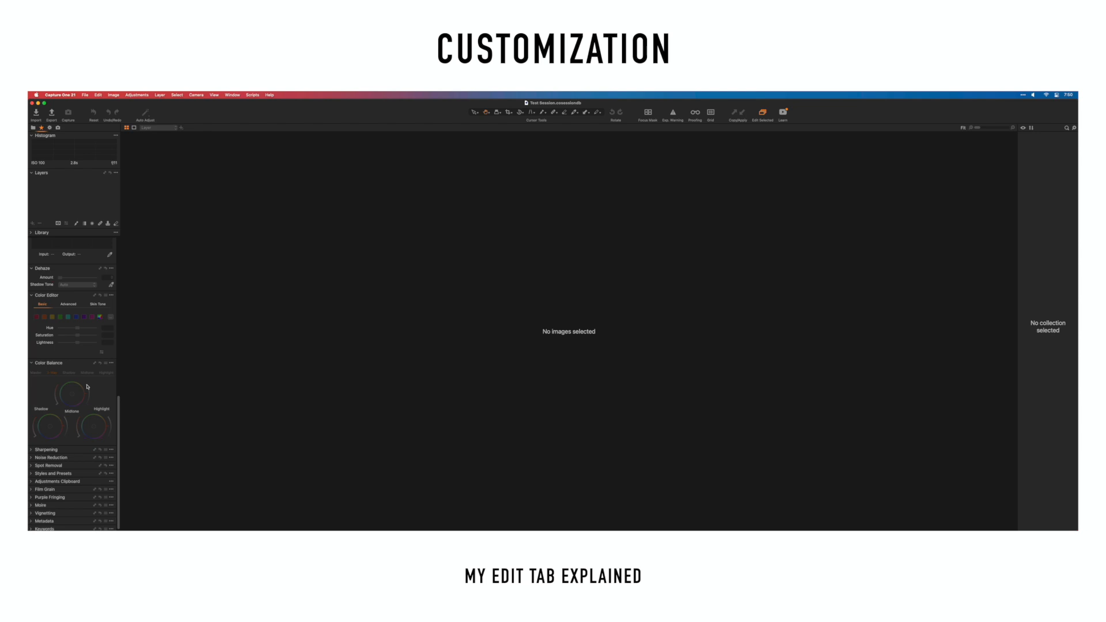
pyautogui.scroll(-1, 87, 386)
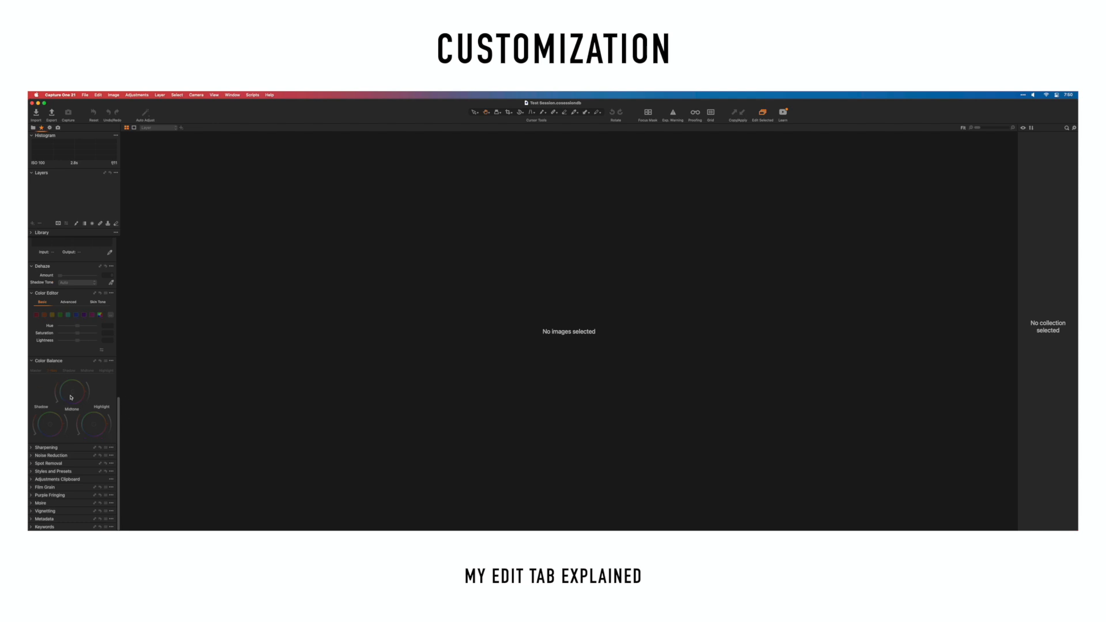
# Step: Expand the Sharpening, Noise Reduction and Spot Removal tools
pyautogui.click(32, 447)
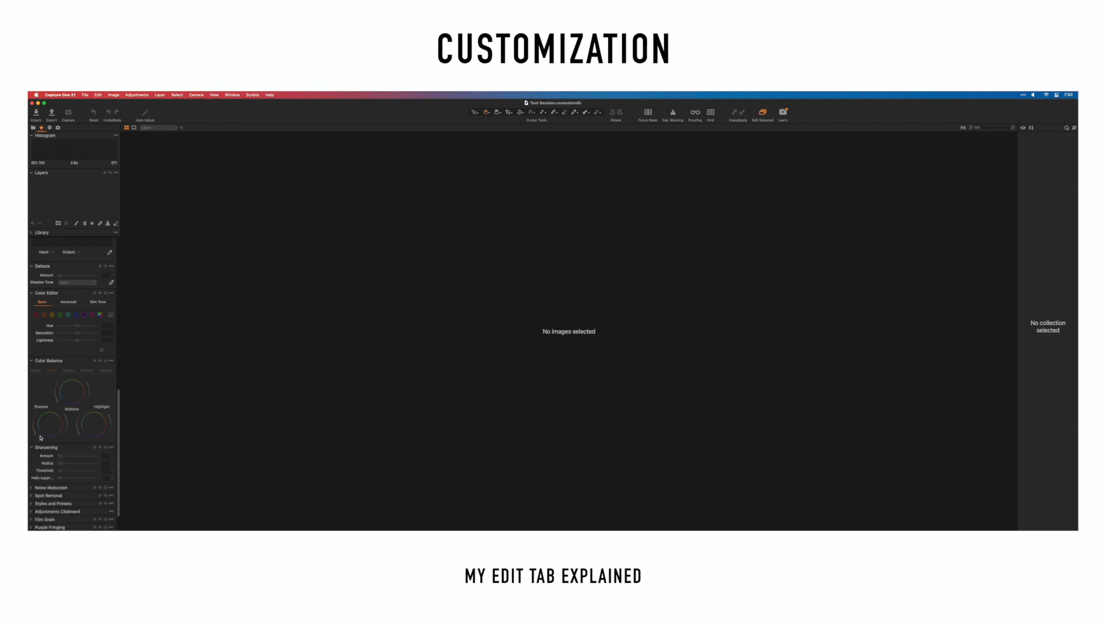
pyautogui.click(32, 455)
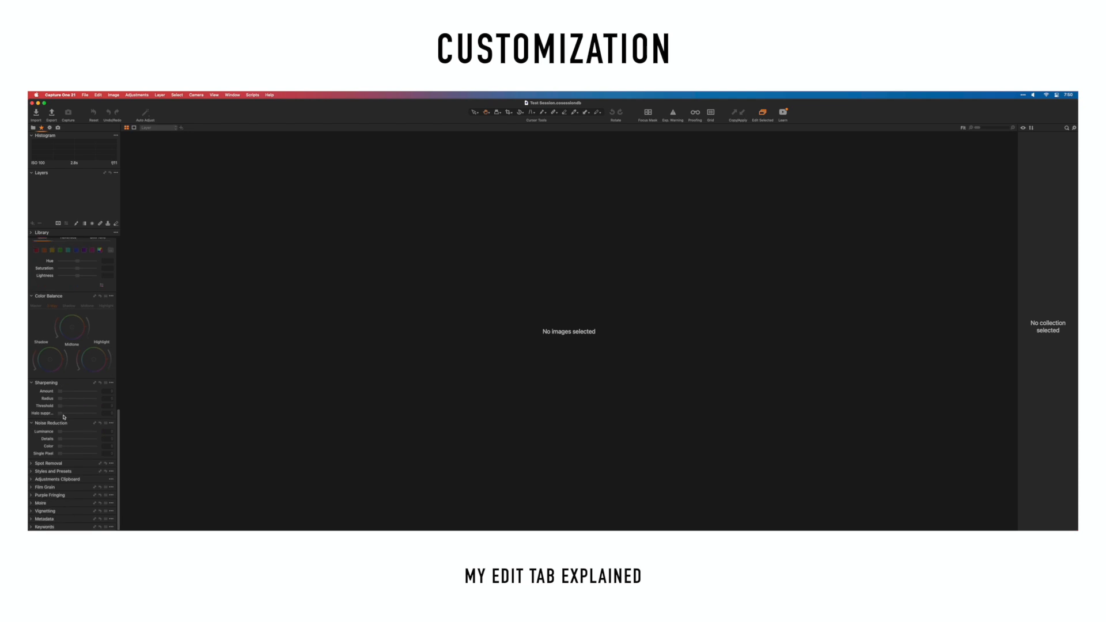
pyautogui.click(33, 464)
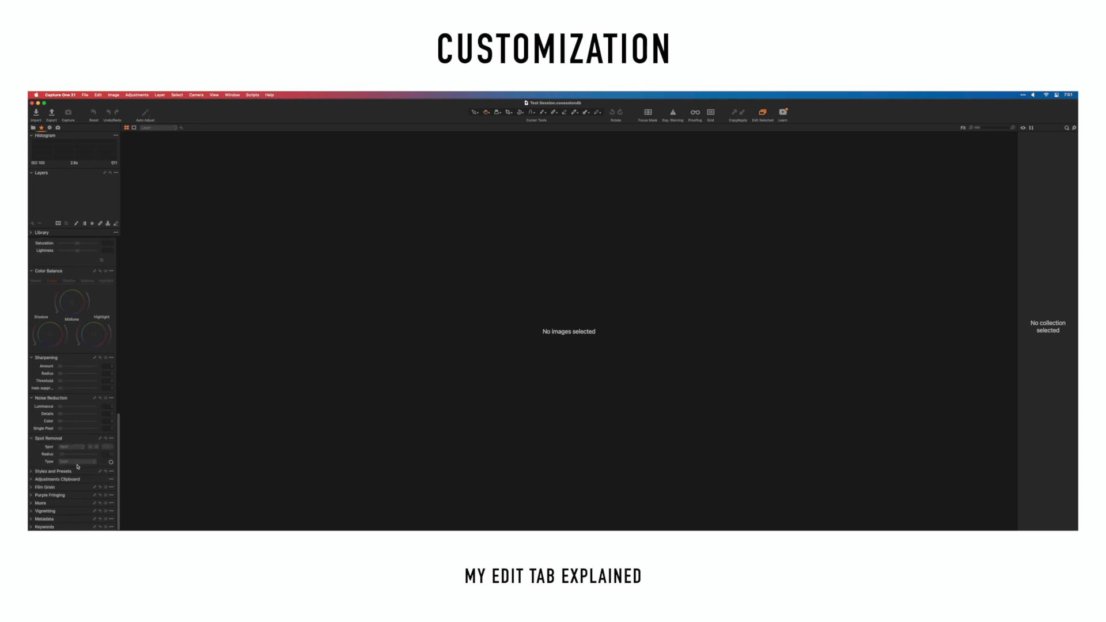
# Step: Examine the User Styles in Styles and Presets, including the contents of one custom style group, and collapse the tool again
pyautogui.click(35, 472)
pyautogui.scroll(-3, 58, 490)
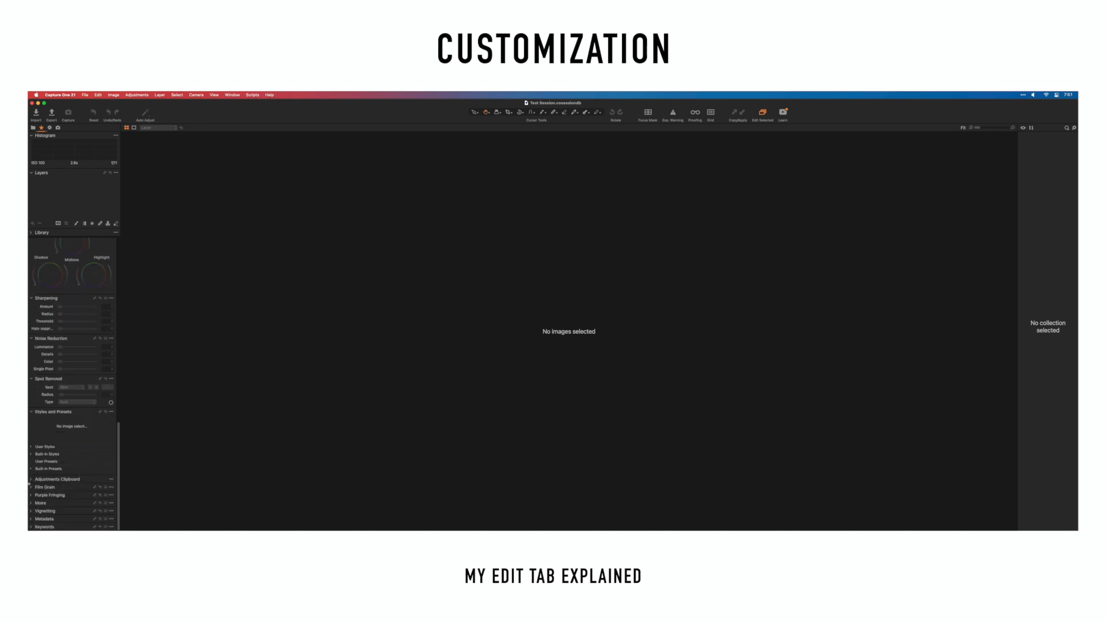
pyautogui.click(32, 447)
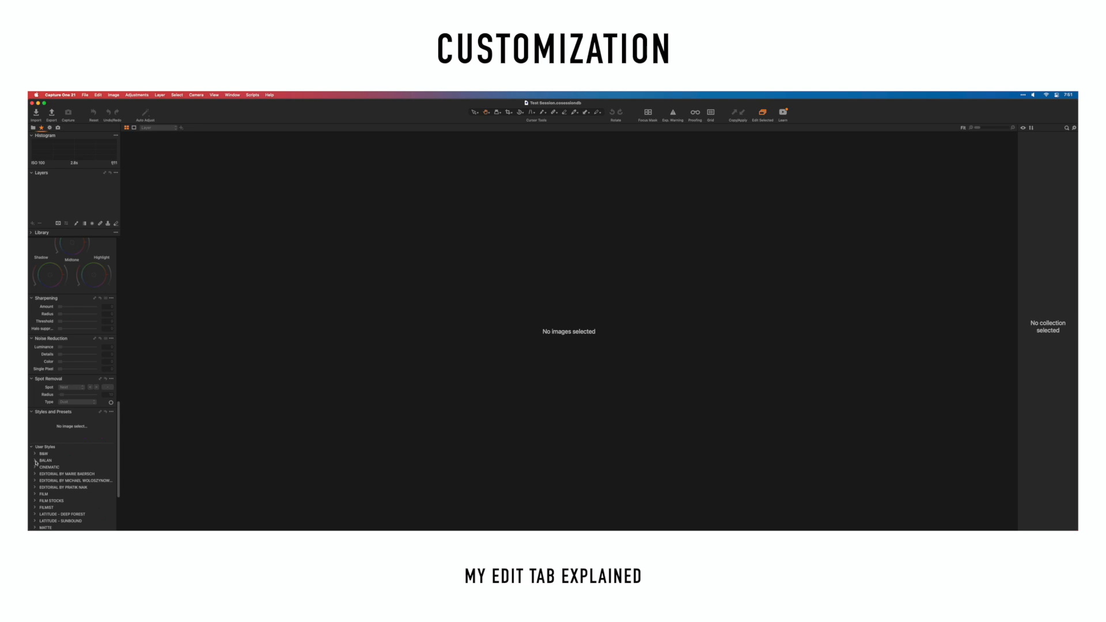
pyautogui.click(35, 461)
pyautogui.scroll(-1, 63, 466)
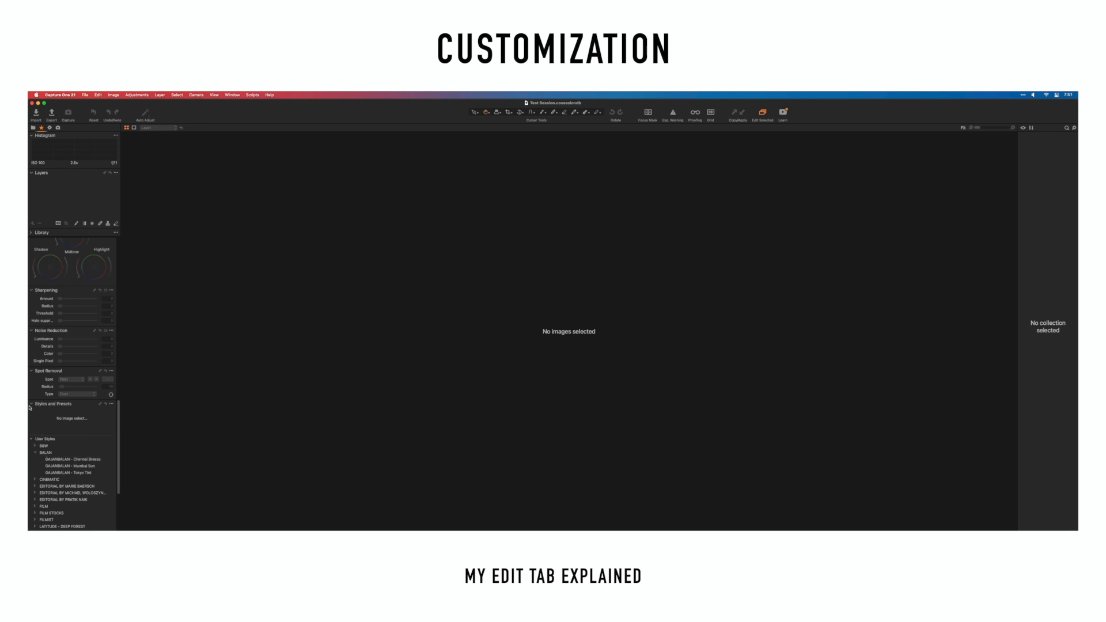
pyautogui.scroll(-3, 62, 374)
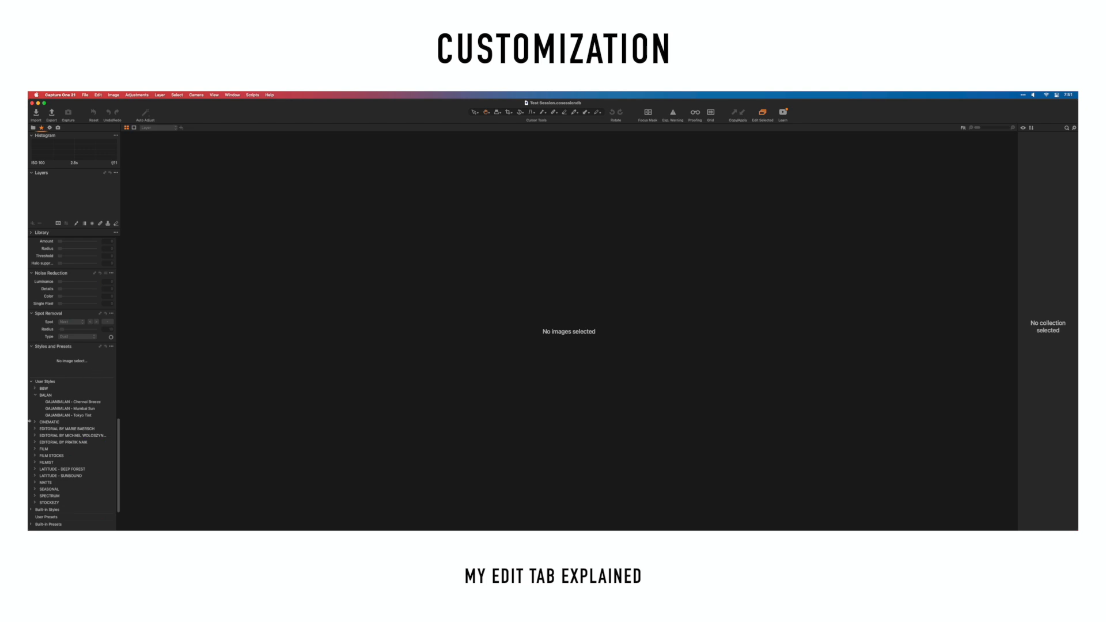
pyautogui.click(31, 346)
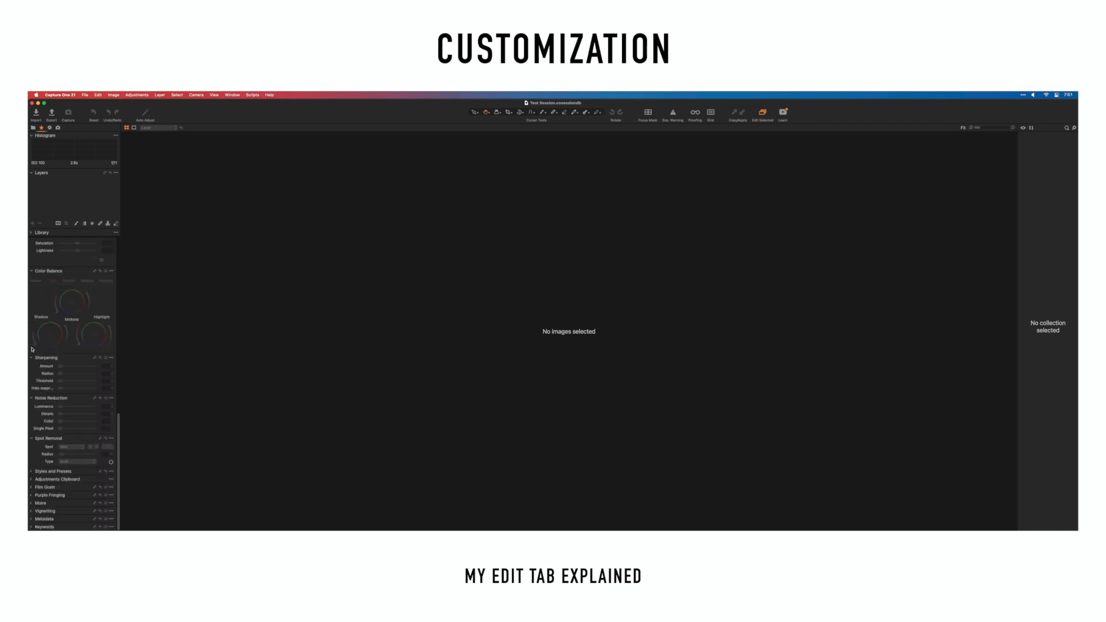
pyautogui.scroll(10, 79, 378)
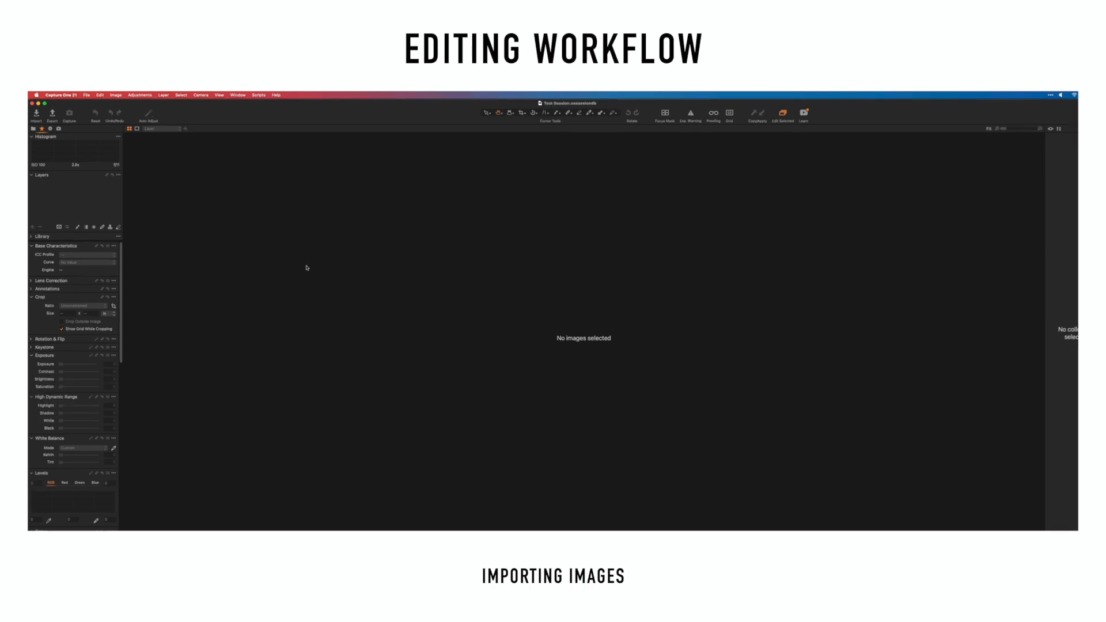
# Step: Start an image import and choose the editorial folder numbered 06, inside Film, as the source
pyautogui.click(39, 122)
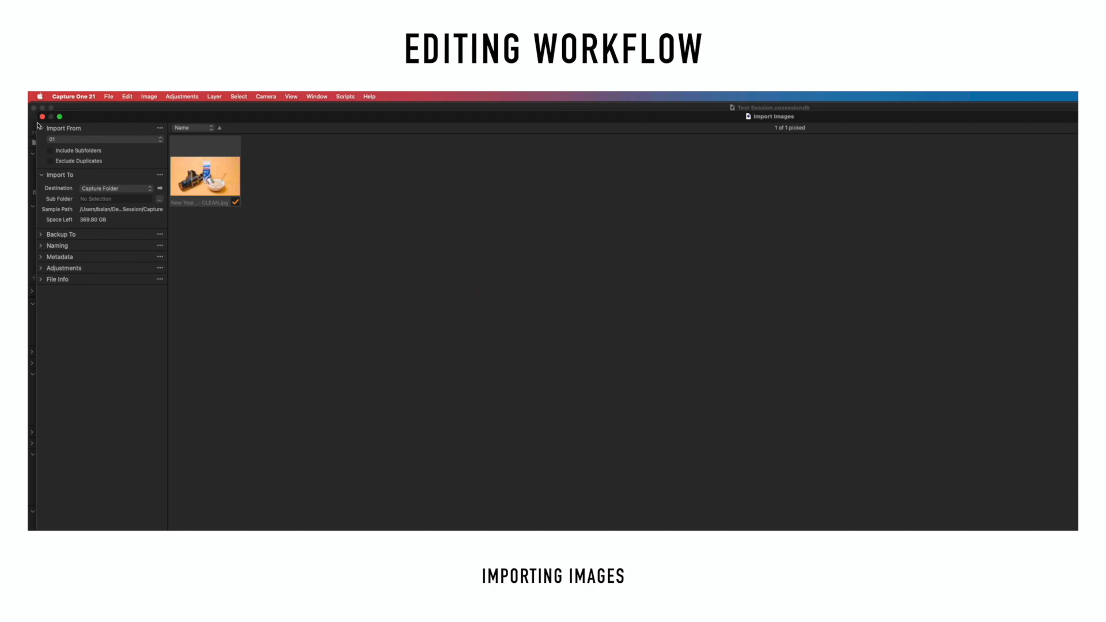
pyautogui.click(123, 142)
pyautogui.click(122, 152)
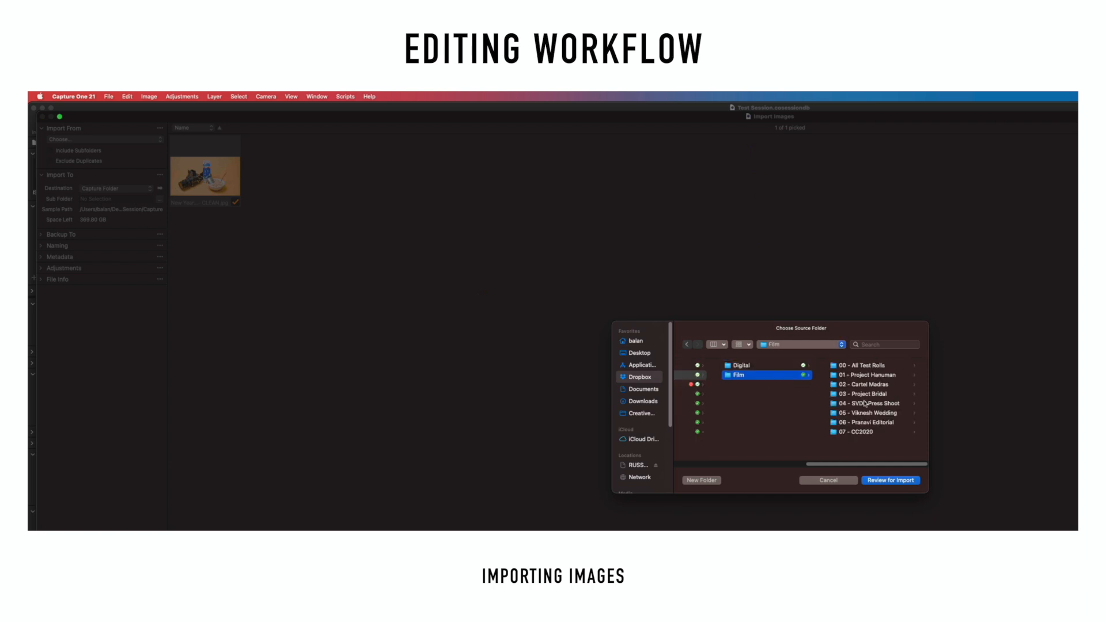
pyautogui.hscroll(1, 866, 403)
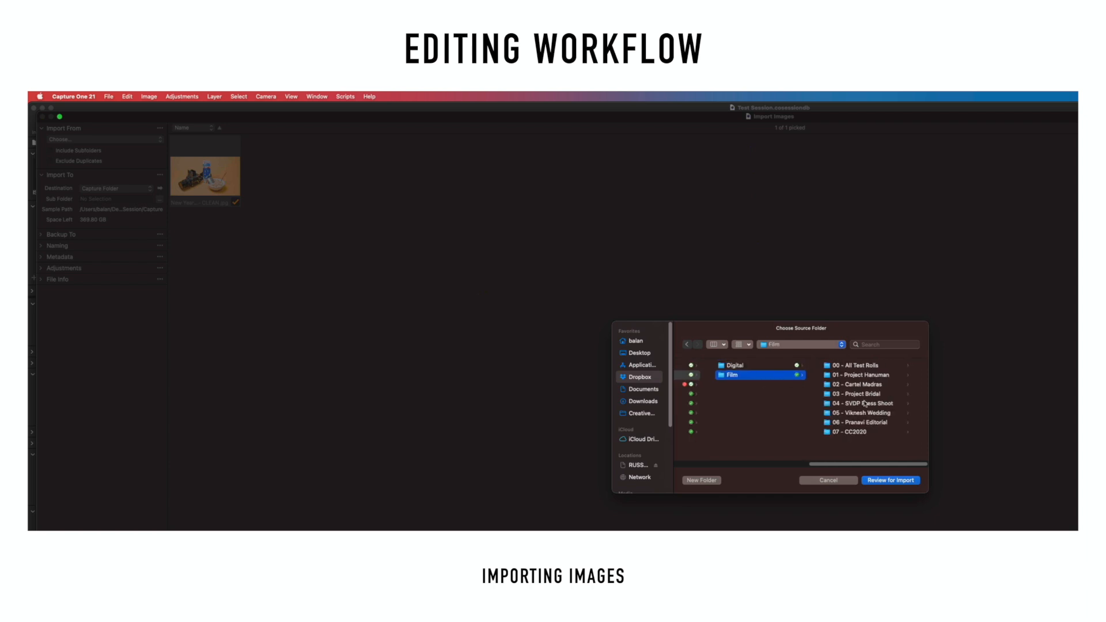
pyautogui.click(887, 423)
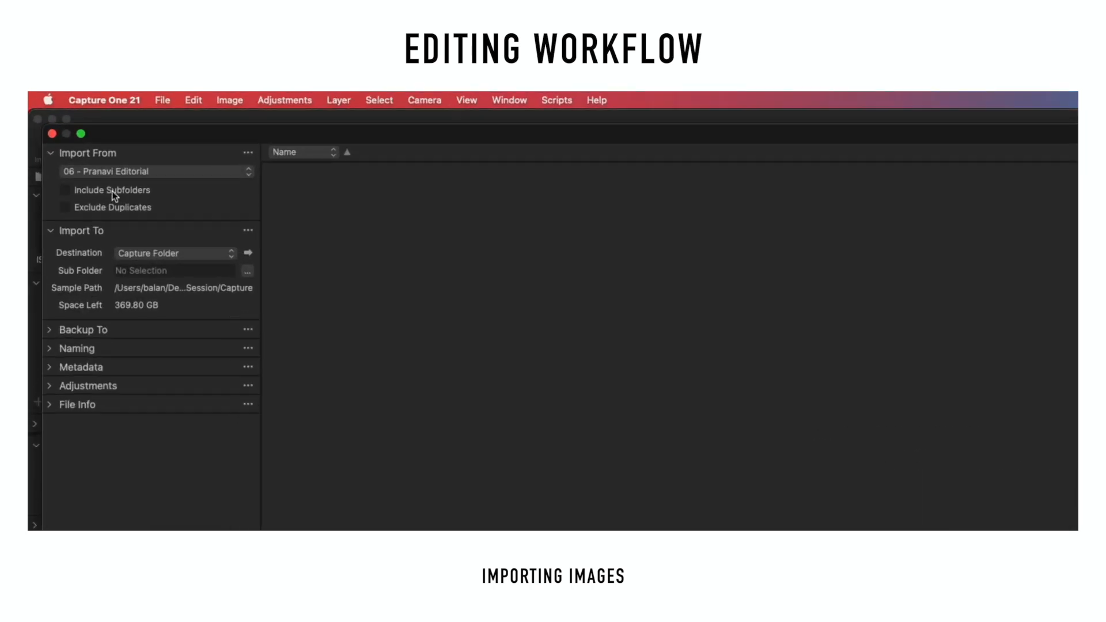
# Step: Include subfolders, exclude duplicates, and use the Capture Folder as the import destination
pyautogui.click(63, 134)
pyautogui.click(66, 141)
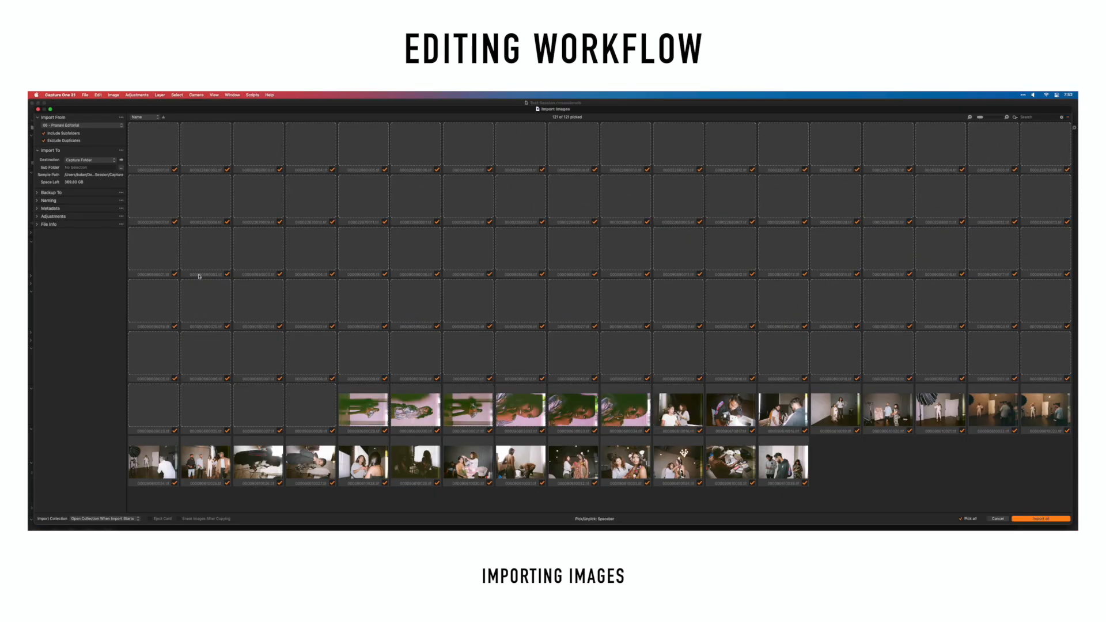
pyautogui.click(93, 163)
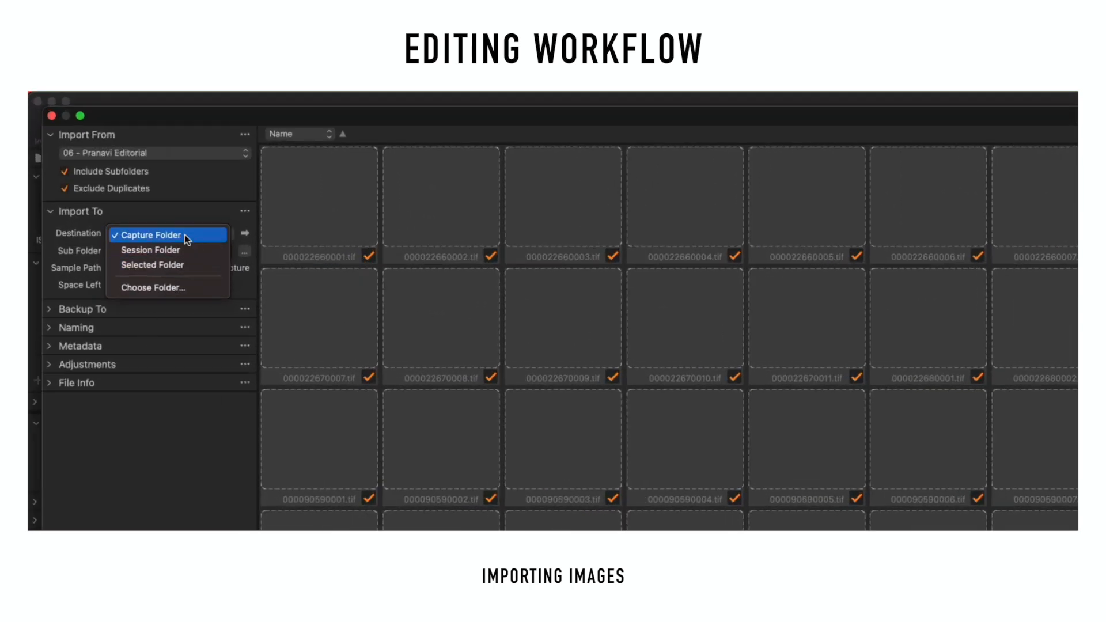
pyautogui.click(185, 235)
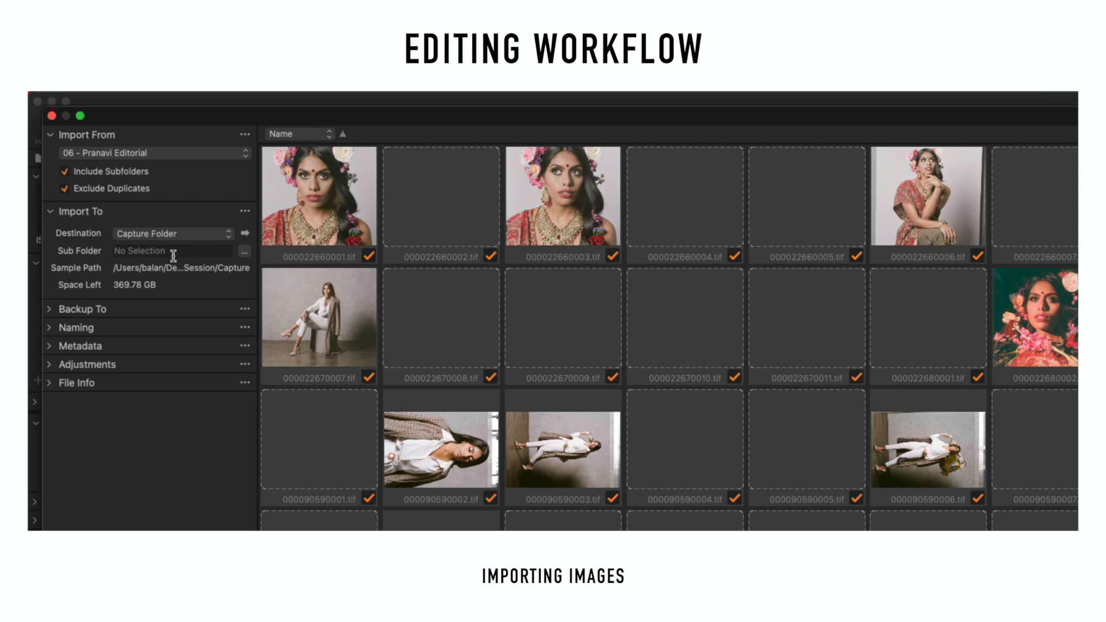
# Step: Examine the import's Naming, Metadata and Adjustments options, including the available user styles, and collapse each section again
pyautogui.click(50, 328)
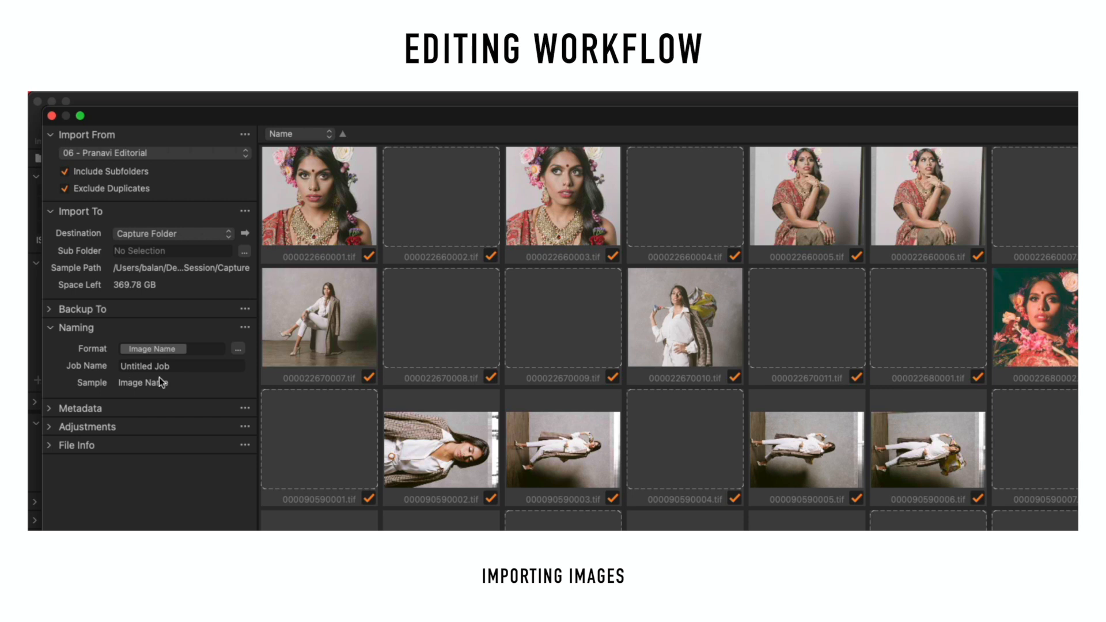
pyautogui.click(50, 328)
pyautogui.click(50, 346)
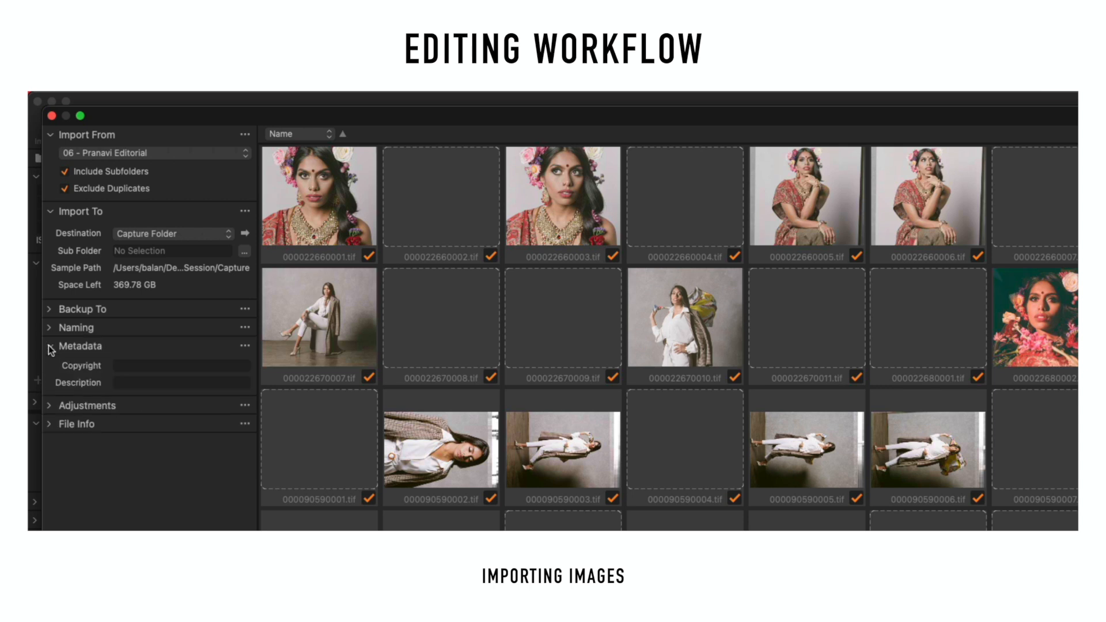
pyautogui.click(50, 347)
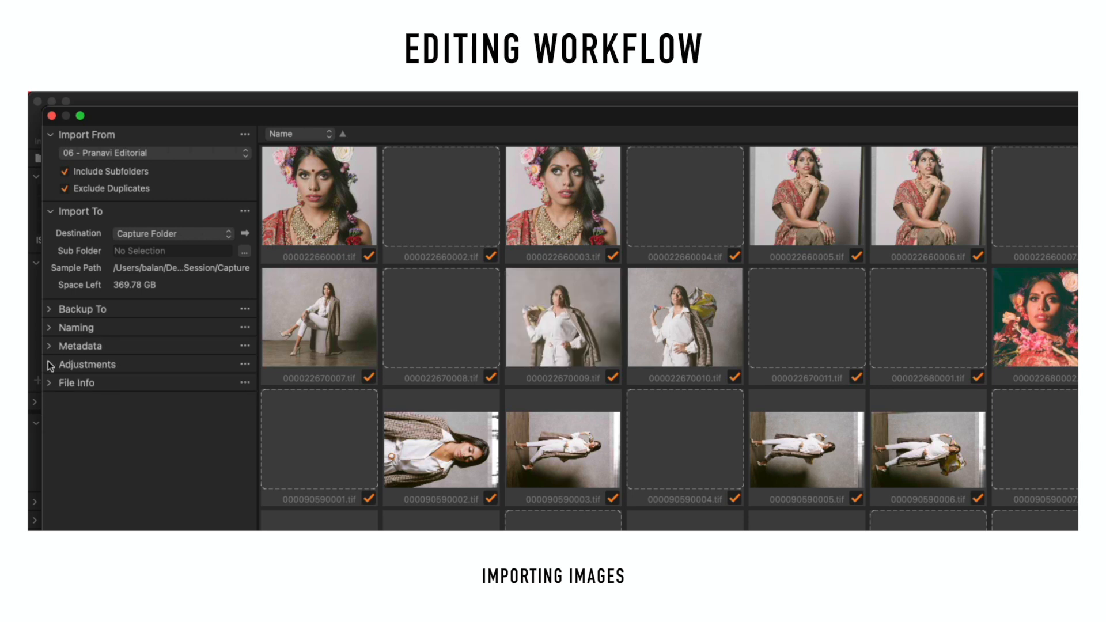
pyautogui.click(49, 364)
pyautogui.click(147, 384)
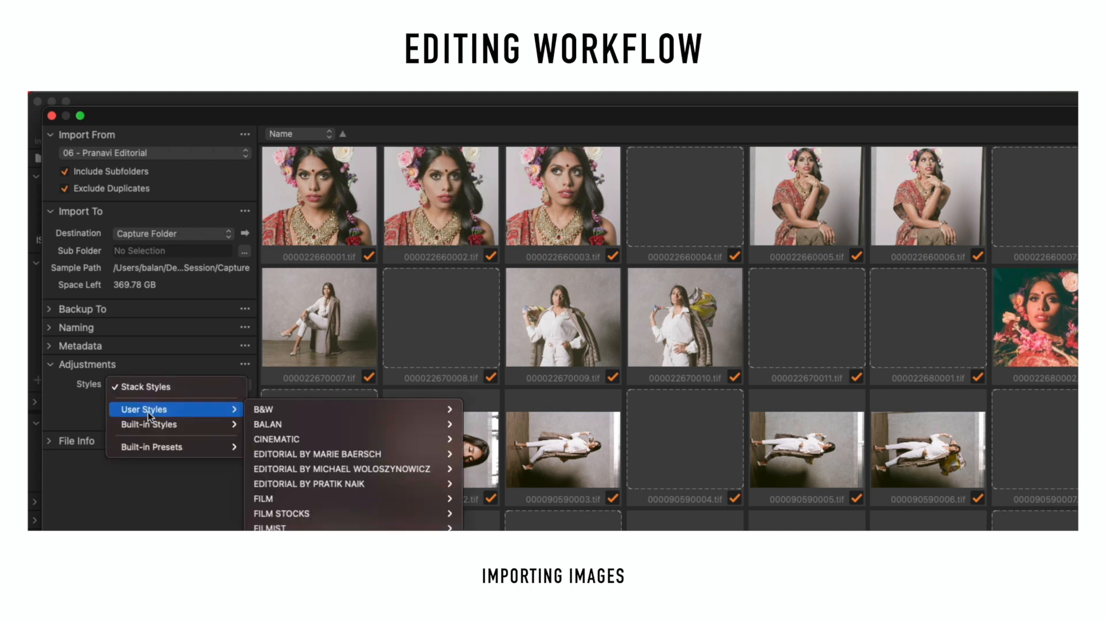
pyautogui.click(88, 501)
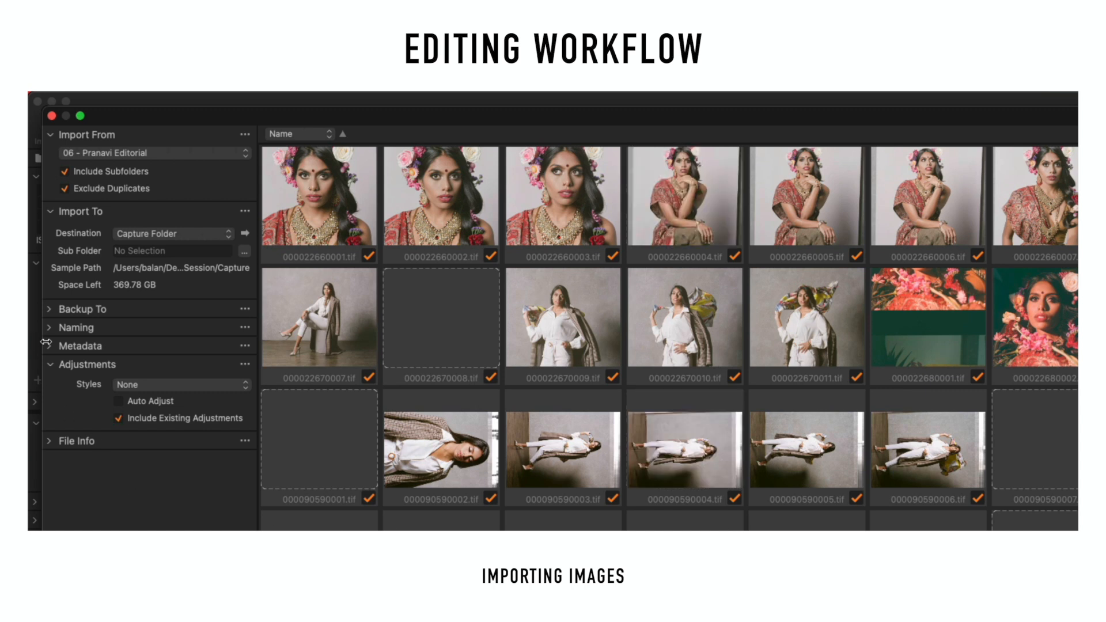
pyautogui.click(54, 365)
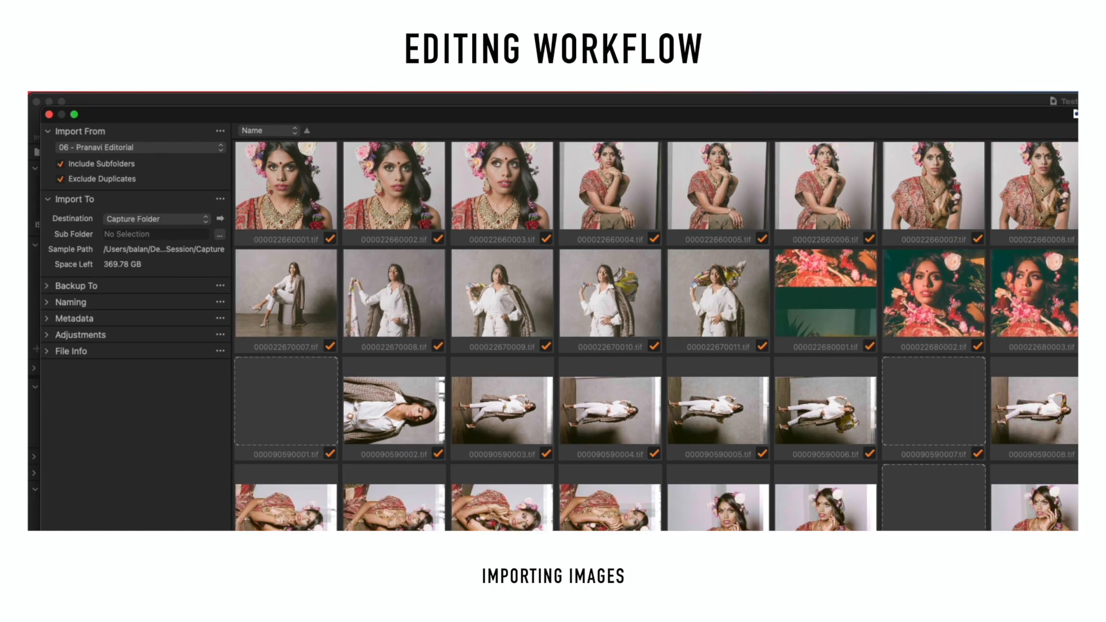
# Step: Import all picked images into the session and move the Activities progress window aside
pyautogui.click(1065, 520)
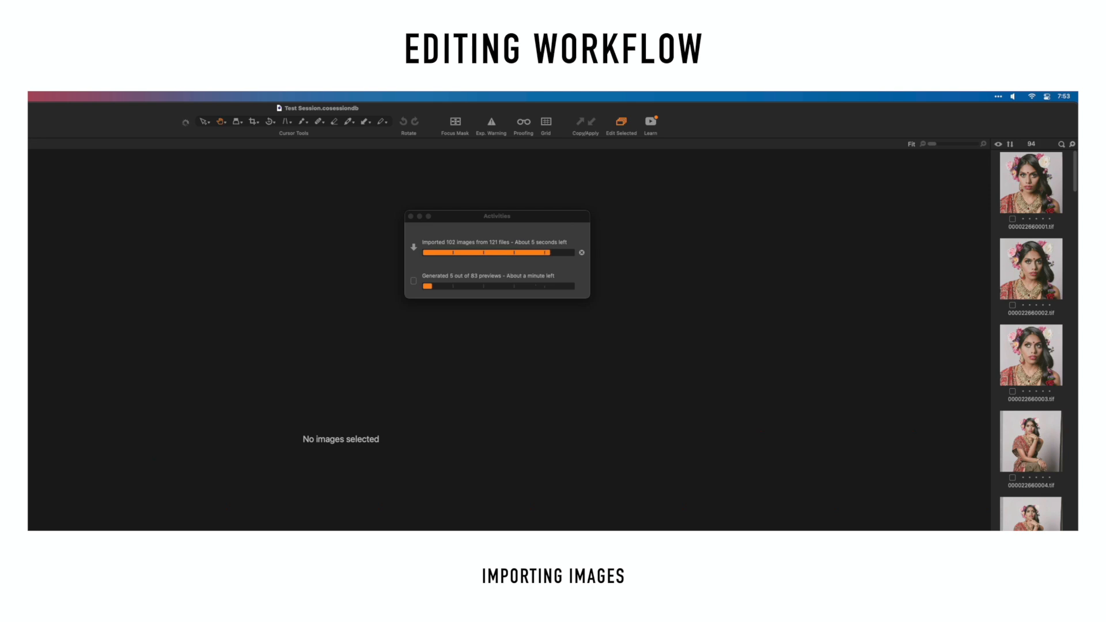
pyautogui.moveTo(464, 216); pyautogui.dragTo(193, 163)
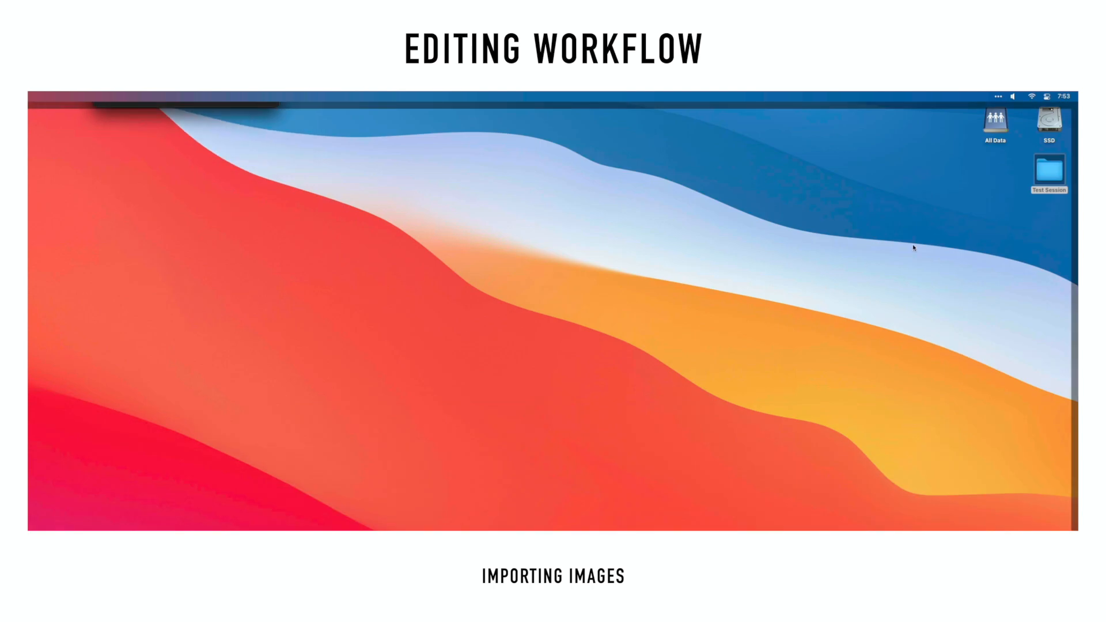
# Step: Open the Test Session folder from the desktop in Finder and look through the imported files in its Capture folder
pyautogui.doubleClick(1049, 171)
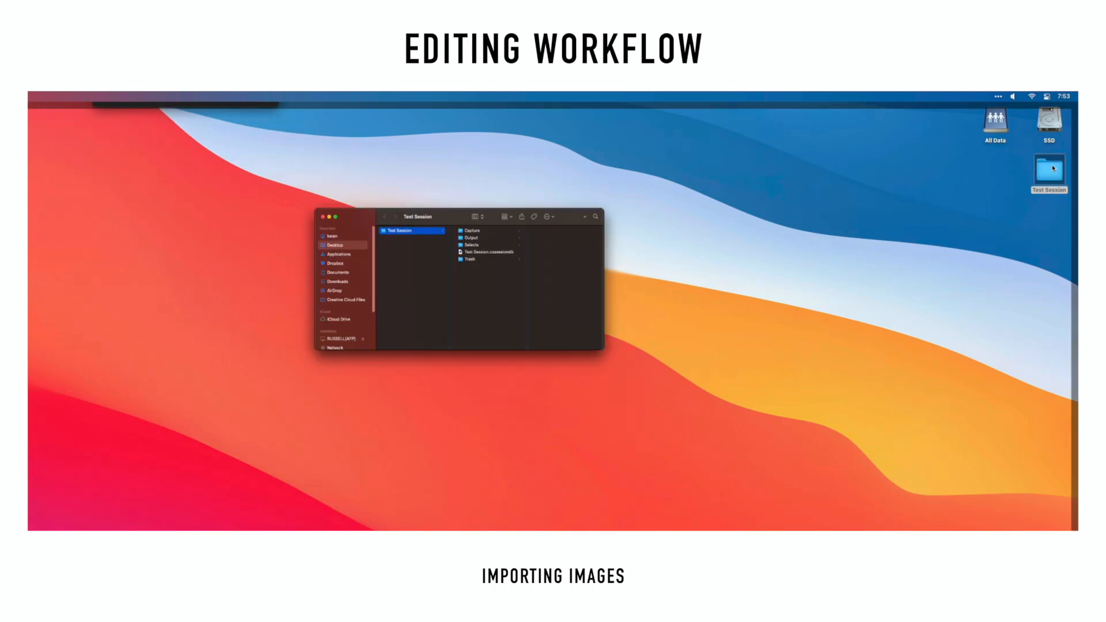
pyautogui.click(245, 262)
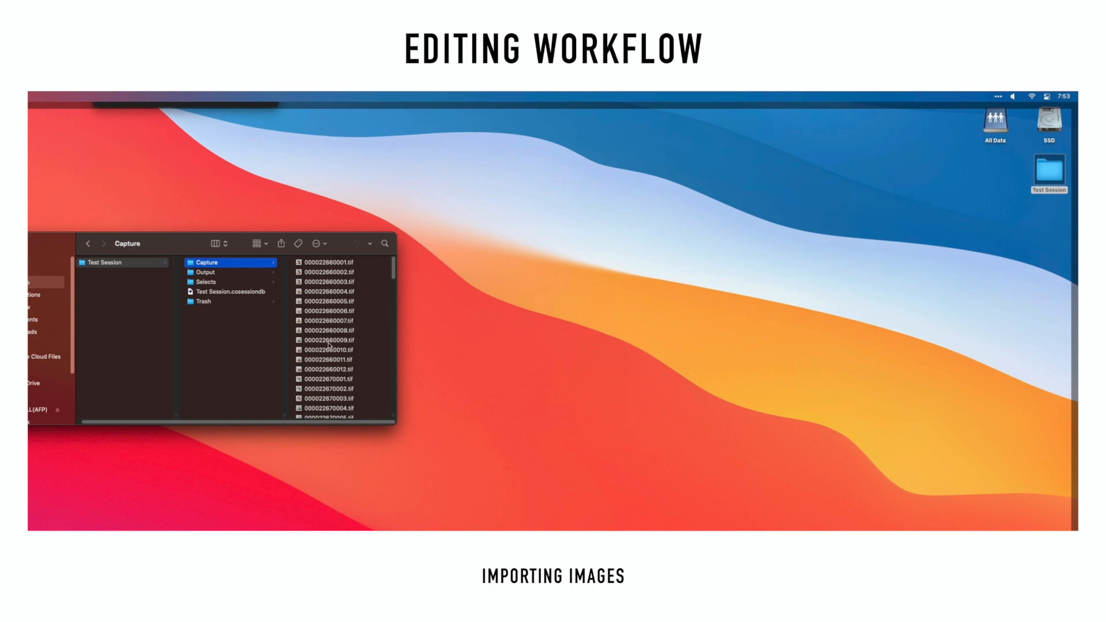
pyautogui.scroll(-15, 326, 365)
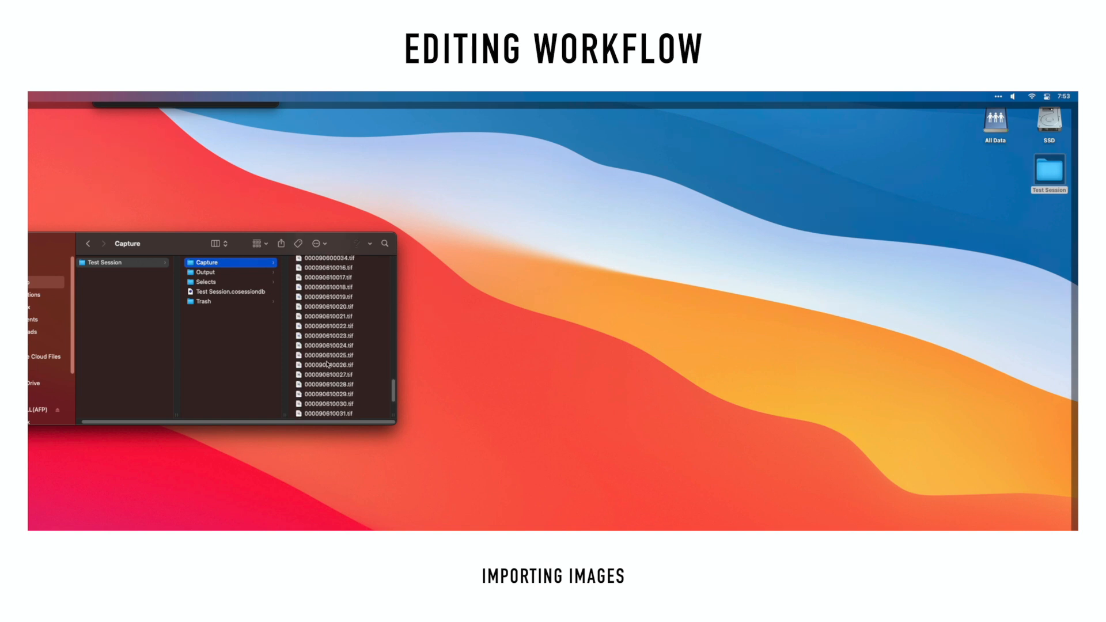
pyautogui.scroll(-3, 353, 281)
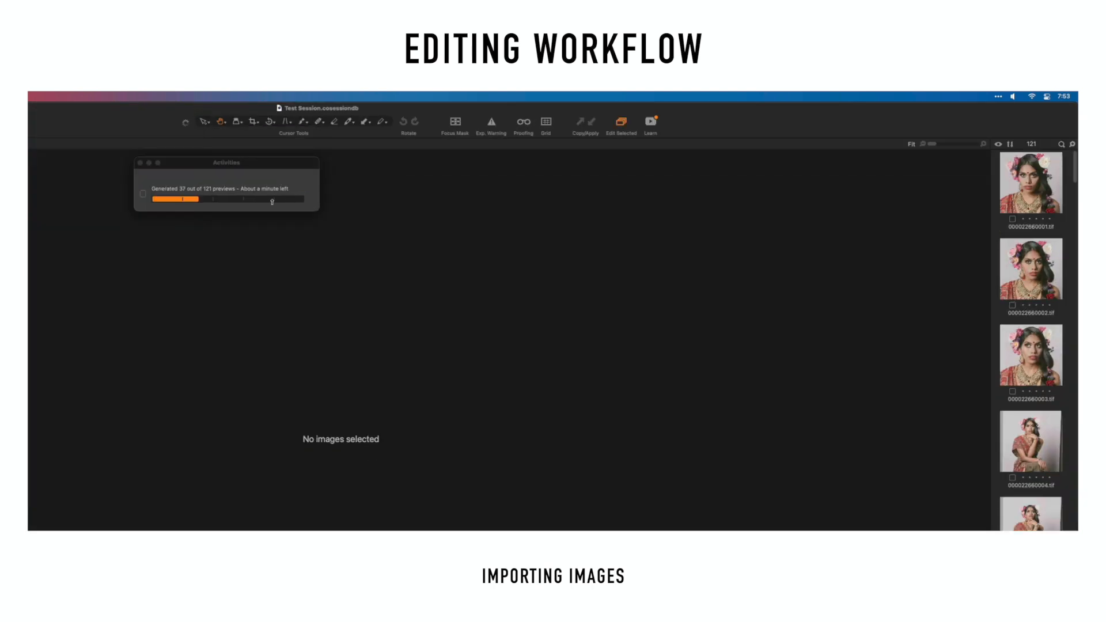
# Step: Back in Capture One, expand the Library tool within the custom set of edit tools to show the session folders
pyautogui.moveTo(236, 164); pyautogui.dragTo(301, 165)
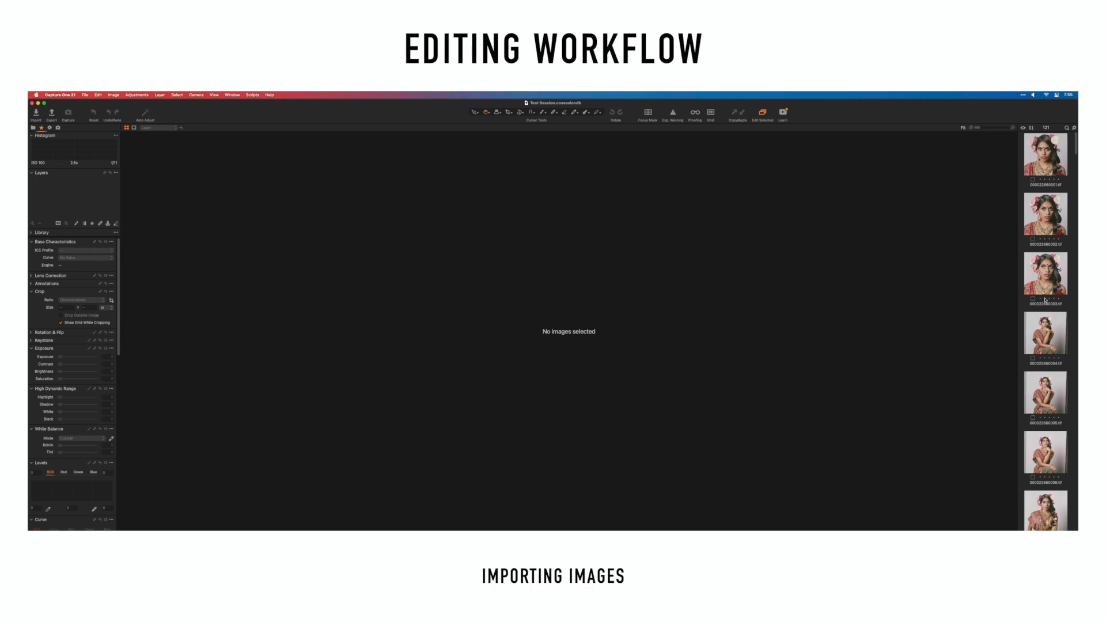
pyautogui.click(33, 127)
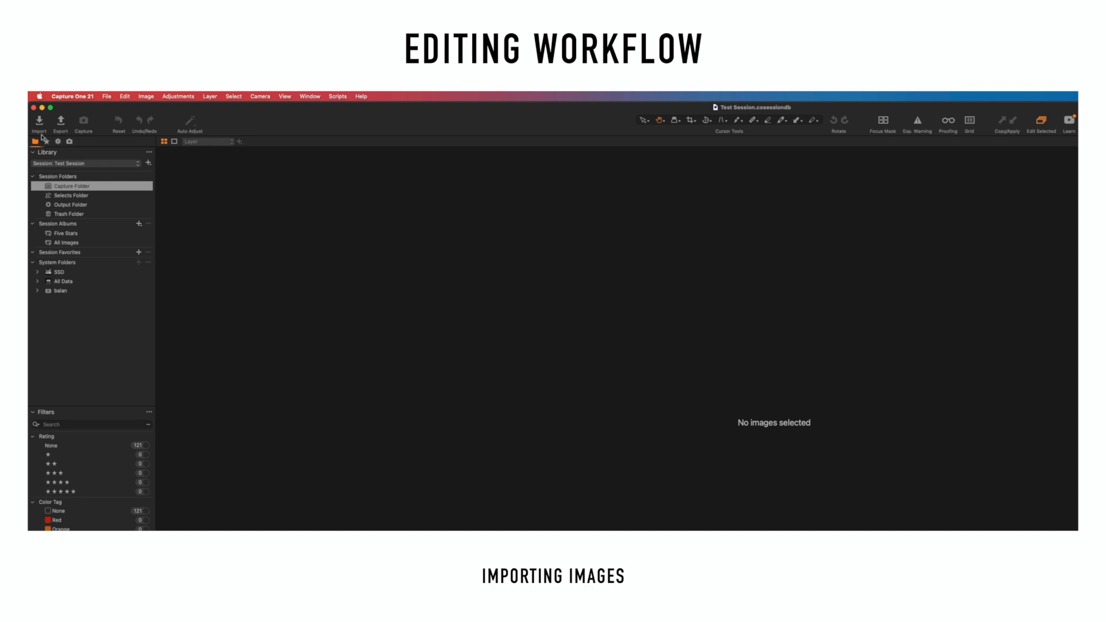
pyautogui.click(47, 141)
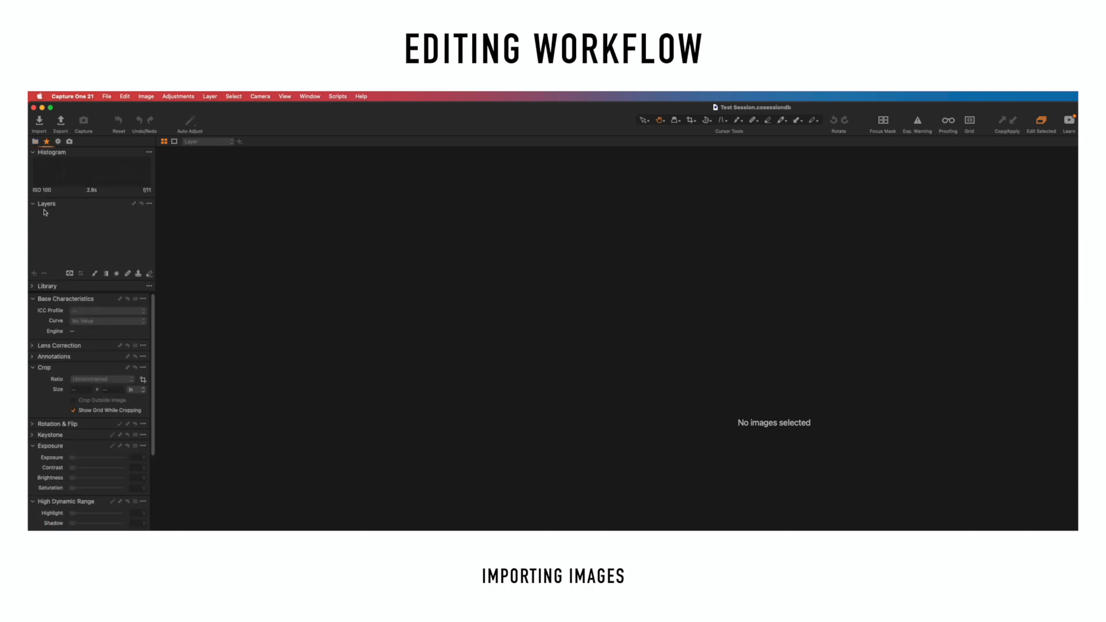
pyautogui.click(32, 286)
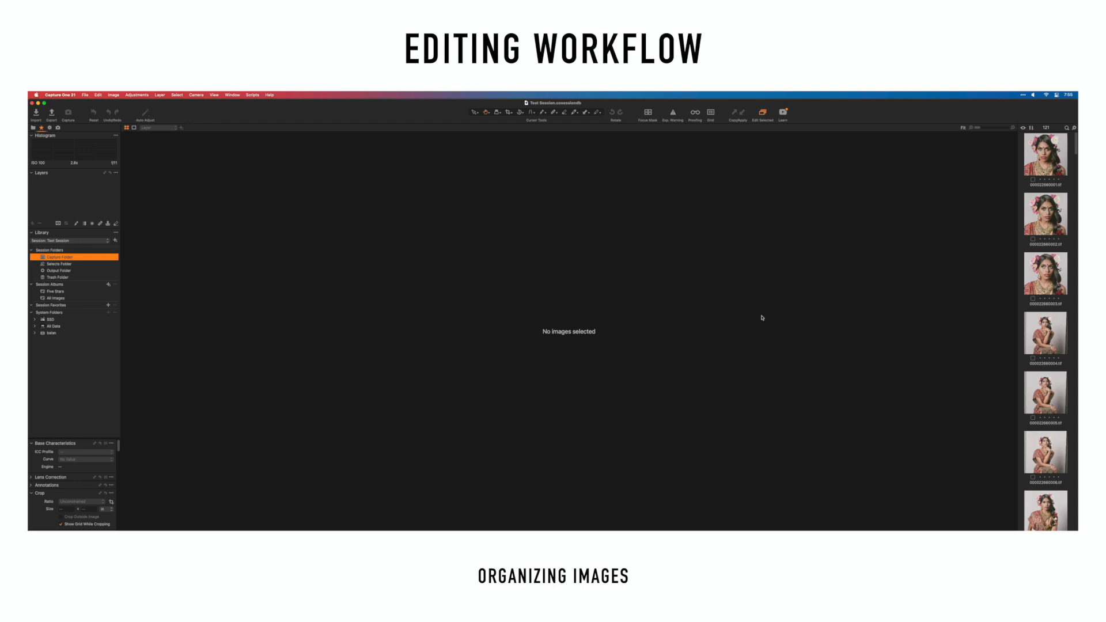
# Step: Browse back and forth through the first imported portraits, starting with 000022660001.tif, to compare them in the viewer
pyautogui.click(1047, 161)
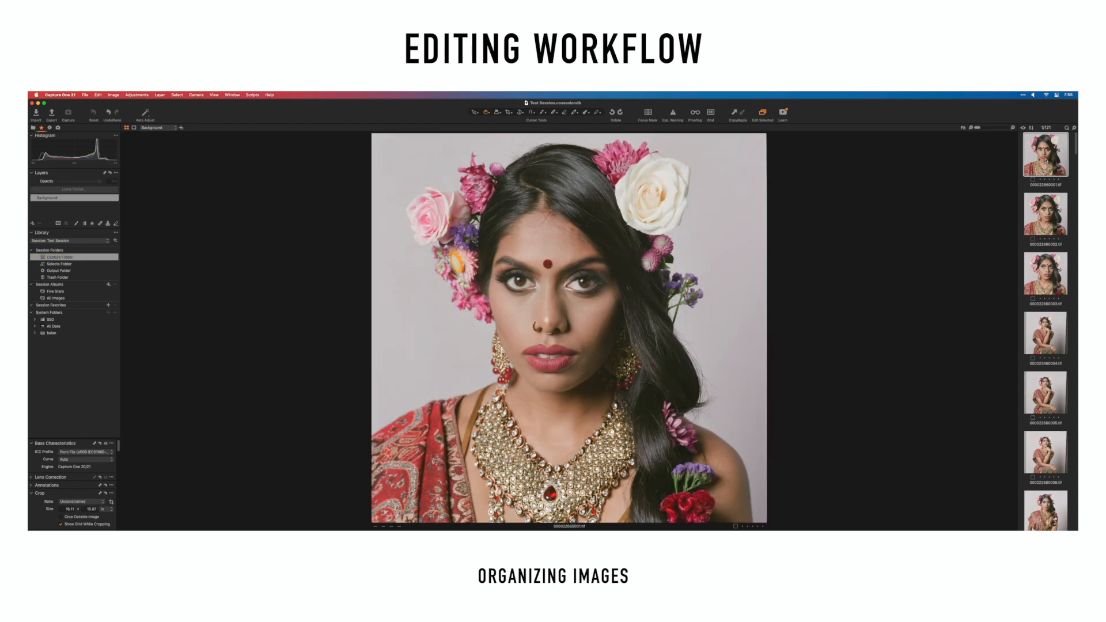
pyautogui.press('Down')
pyautogui.press('Down')
pyautogui.press('Down')
pyautogui.press('Down')
pyautogui.press('Down')
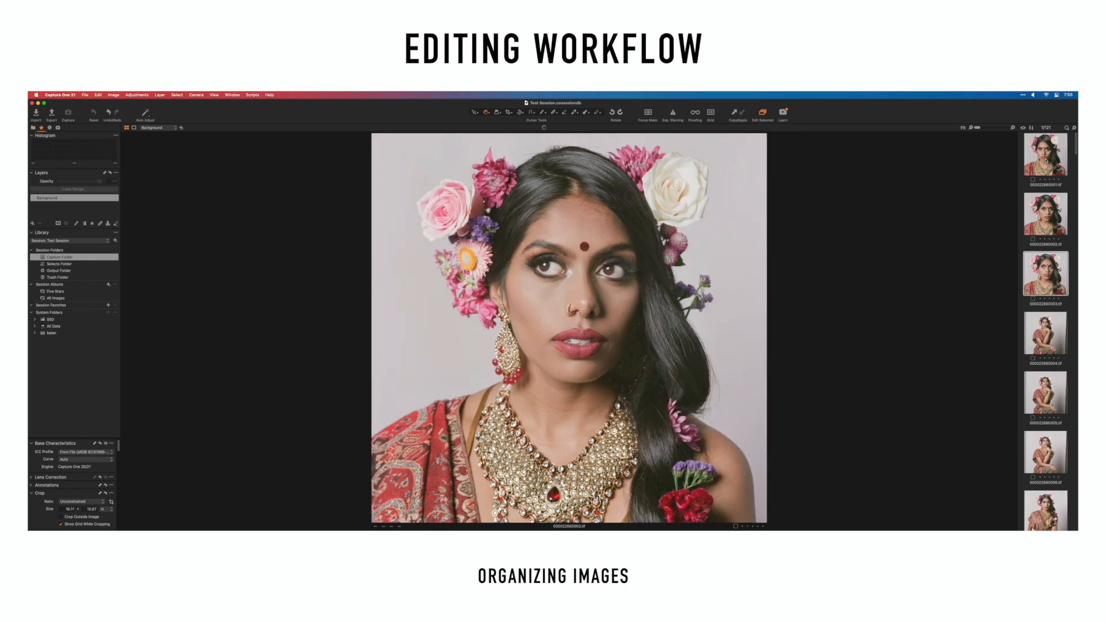
pyautogui.press('Up')
pyautogui.press('Up')
pyautogui.press('Up')
pyautogui.press('Up')
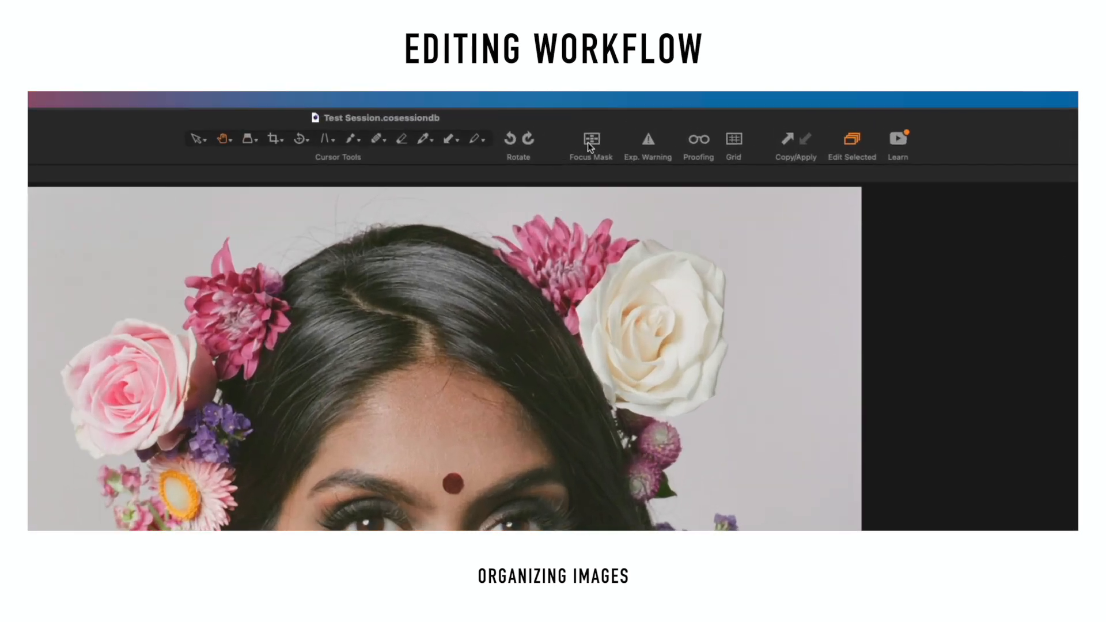
# Step: Check the focus of 000022660002.tif with the Focus Mask and turn the mask off again
pyautogui.click(589, 142)
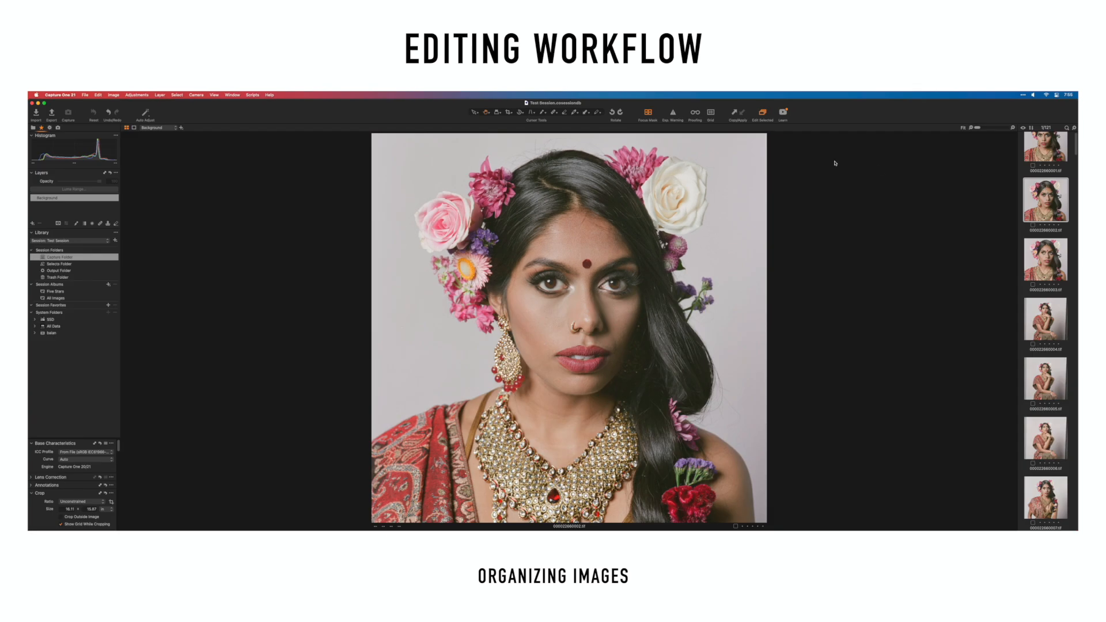
pyautogui.click(648, 113)
pyautogui.scroll(2, 1048, 166)
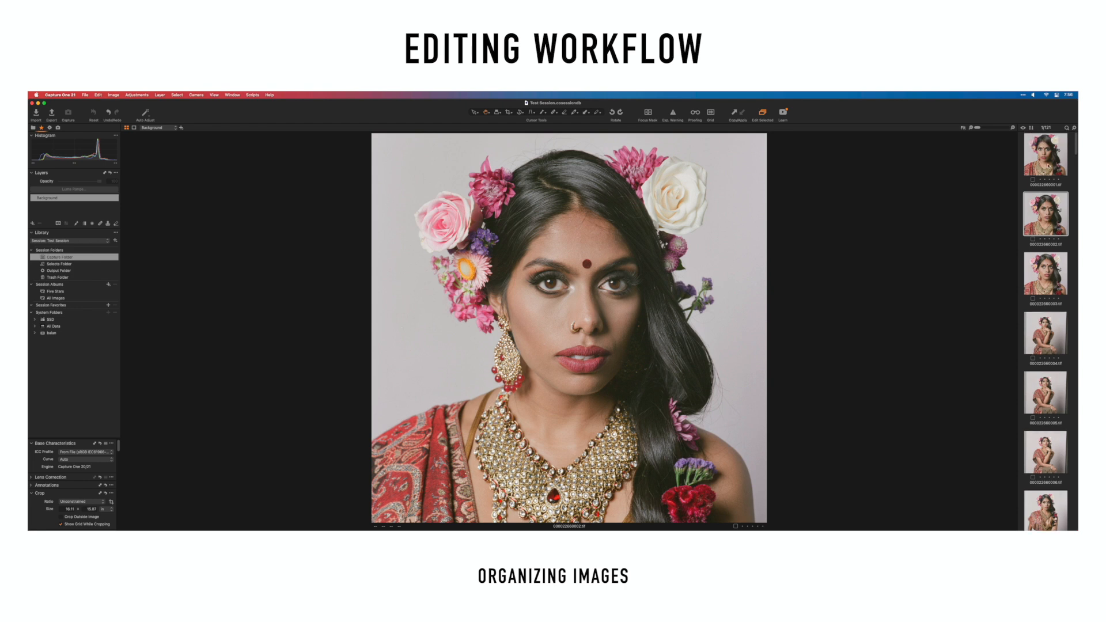
# Step: Compare the first three portraits and give 000022660002.tif a red color tag
pyautogui.click(1048, 167)
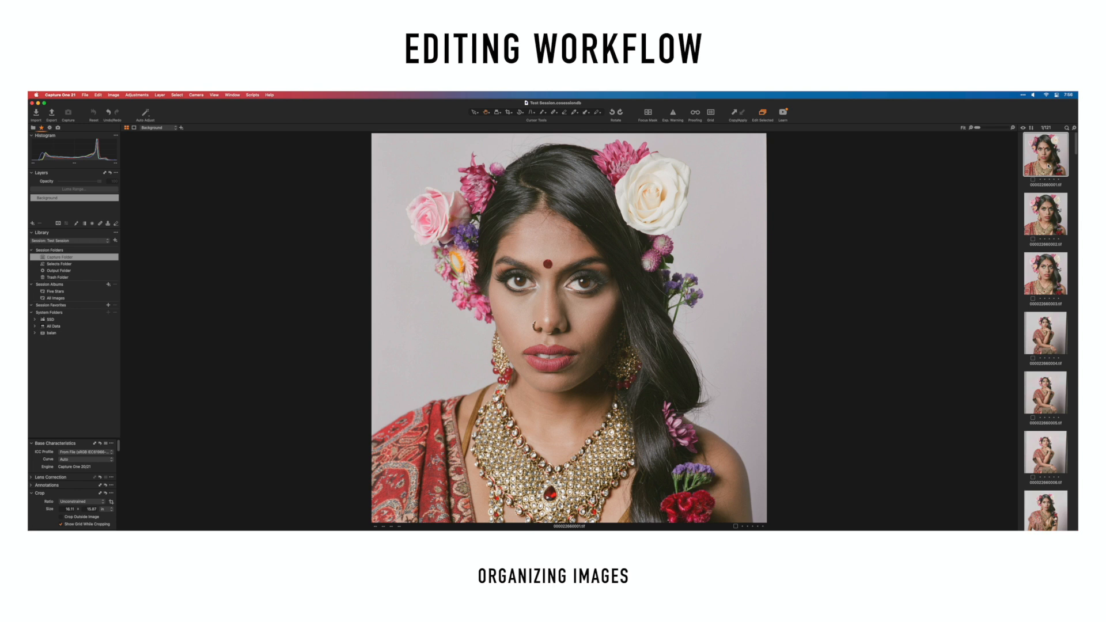
pyautogui.press('Down')
pyautogui.press('Down')
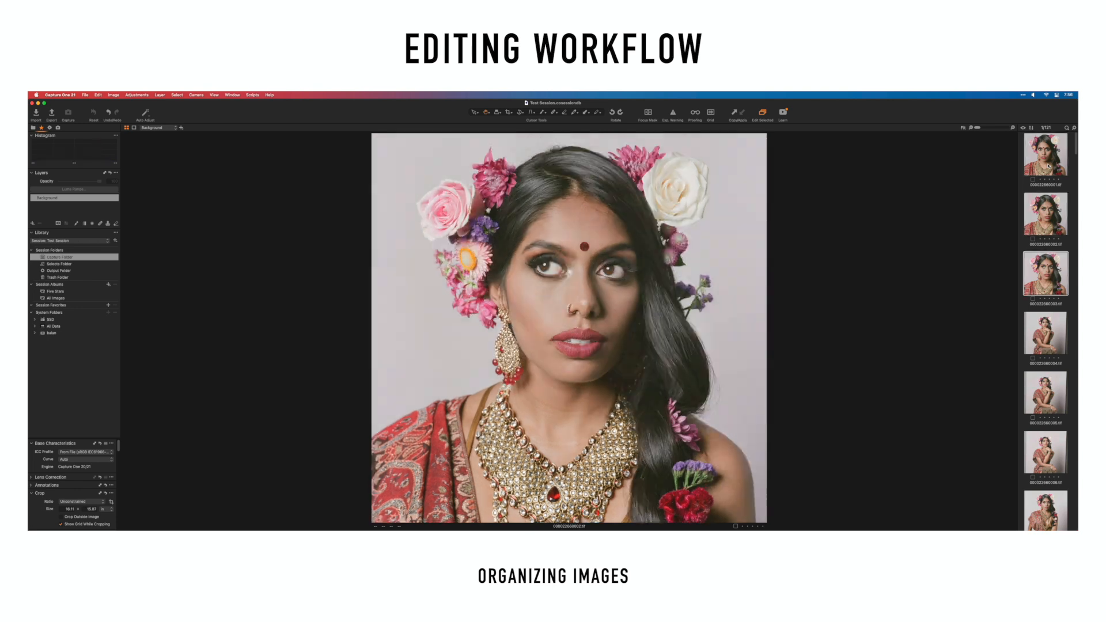
pyautogui.press('Up')
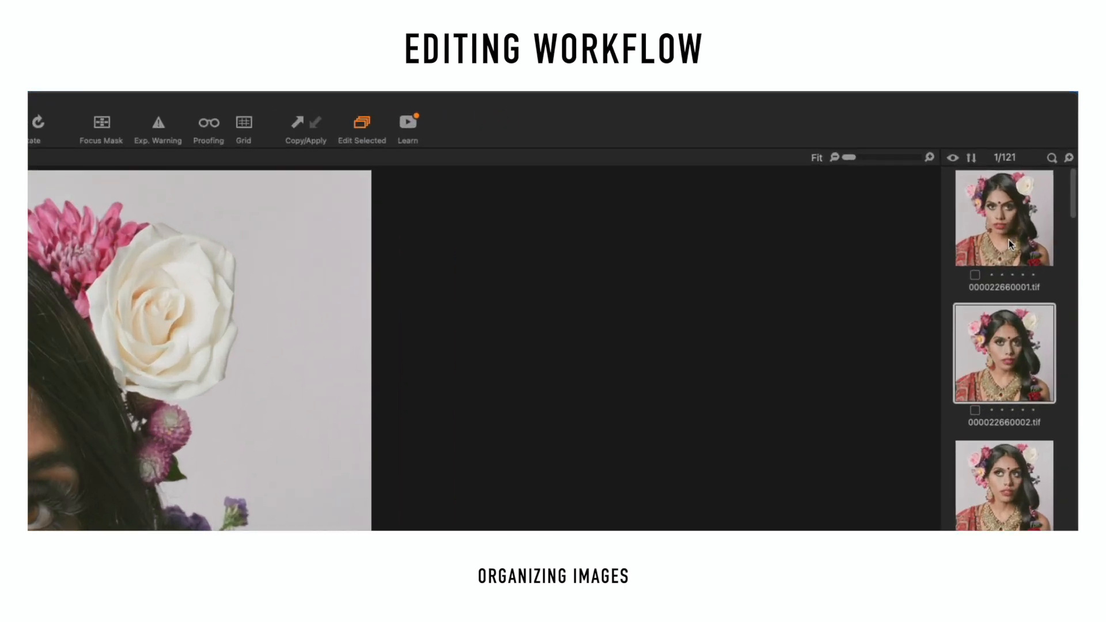
pyautogui.press('-')
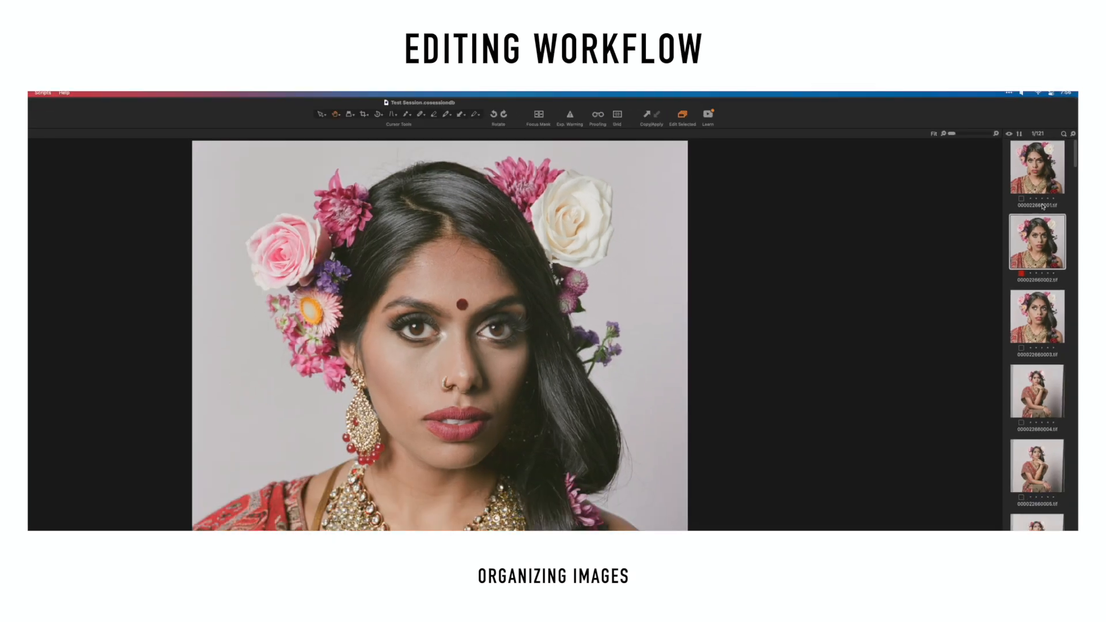
# Step: Tag 000022660001.tif, 000022660004.tif and 000022660005.tif red, skipping 000022660003.tif, and advance to the sixth image
pyautogui.click(1001, 247)
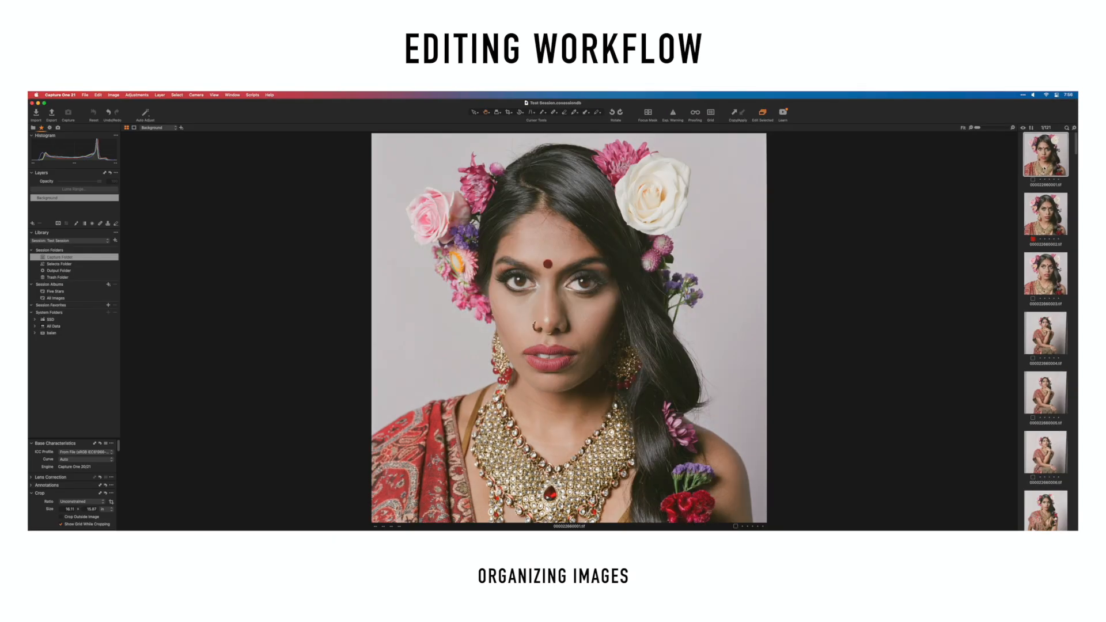
pyautogui.press('Down')
pyautogui.press('Down')
pyautogui.press('Down')
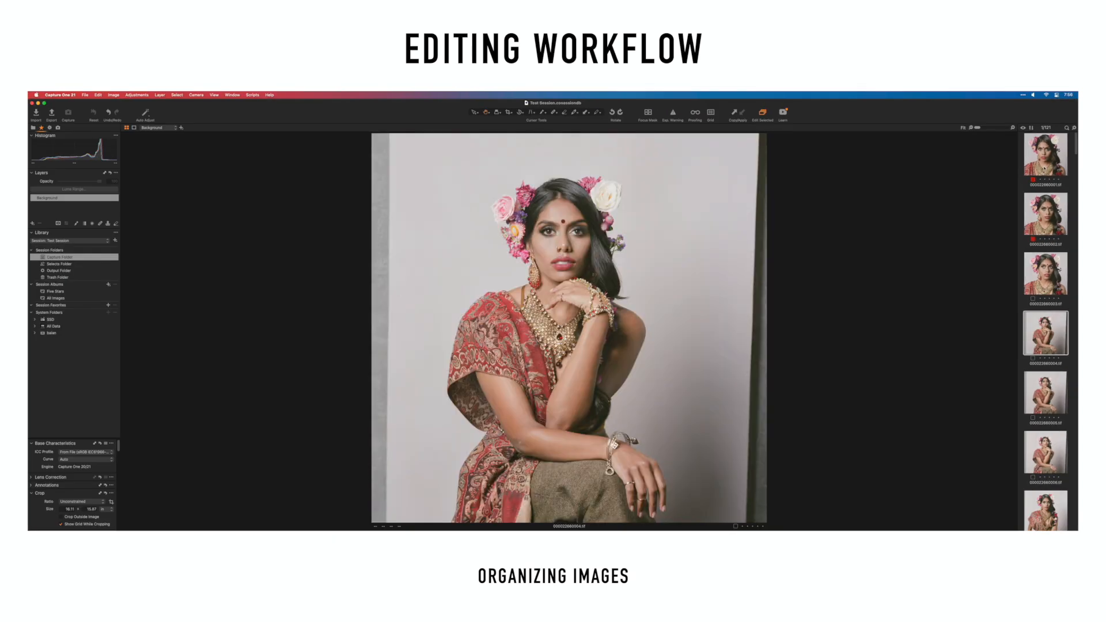
pyautogui.press('Down')
pyautogui.press('Down')
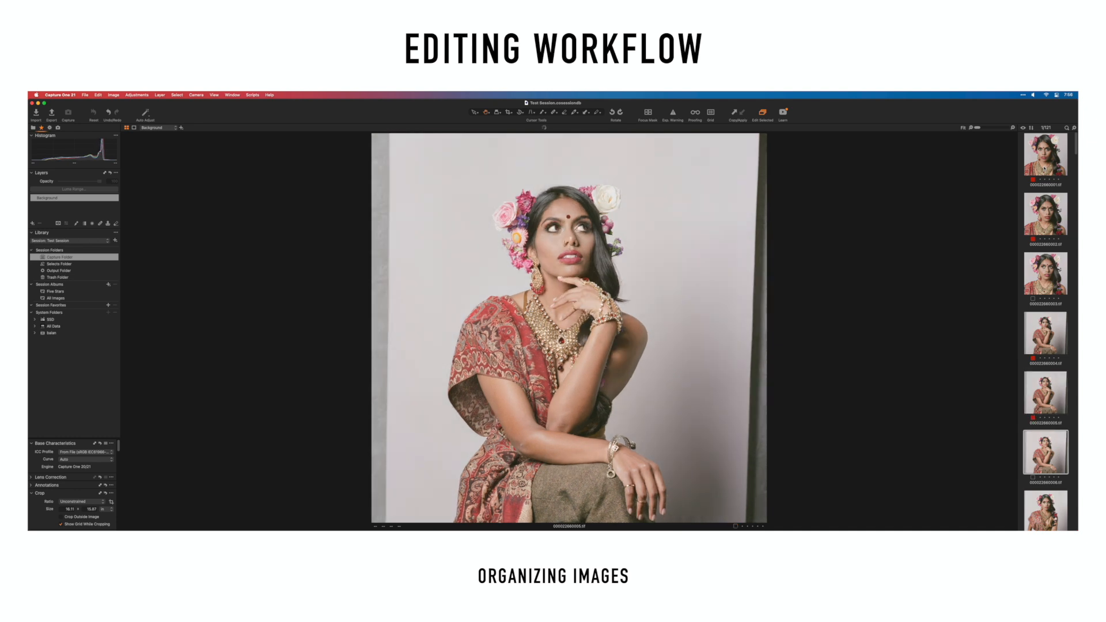
# Step: Continue culling past the sari portraits, tagging 000022660009.tif, the best white-shirt shots and the first two keepers of the flower-covered series red
pyautogui.press('Down')
pyautogui.press('Down')
pyautogui.press('Down')
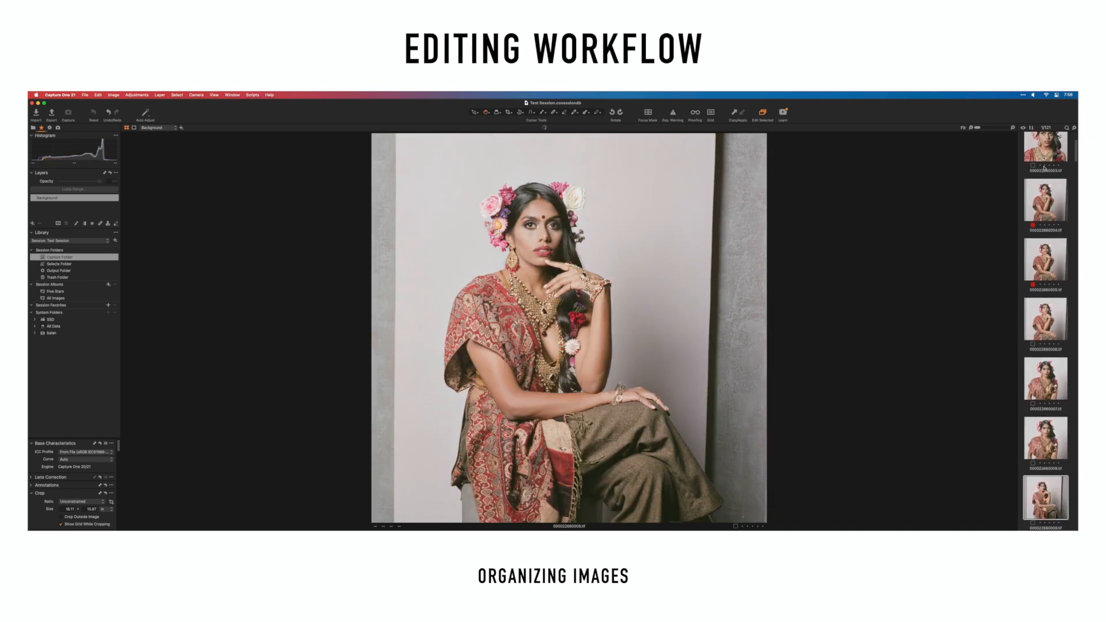
pyautogui.press('Down')
pyautogui.press('Down')
pyautogui.press('Down')
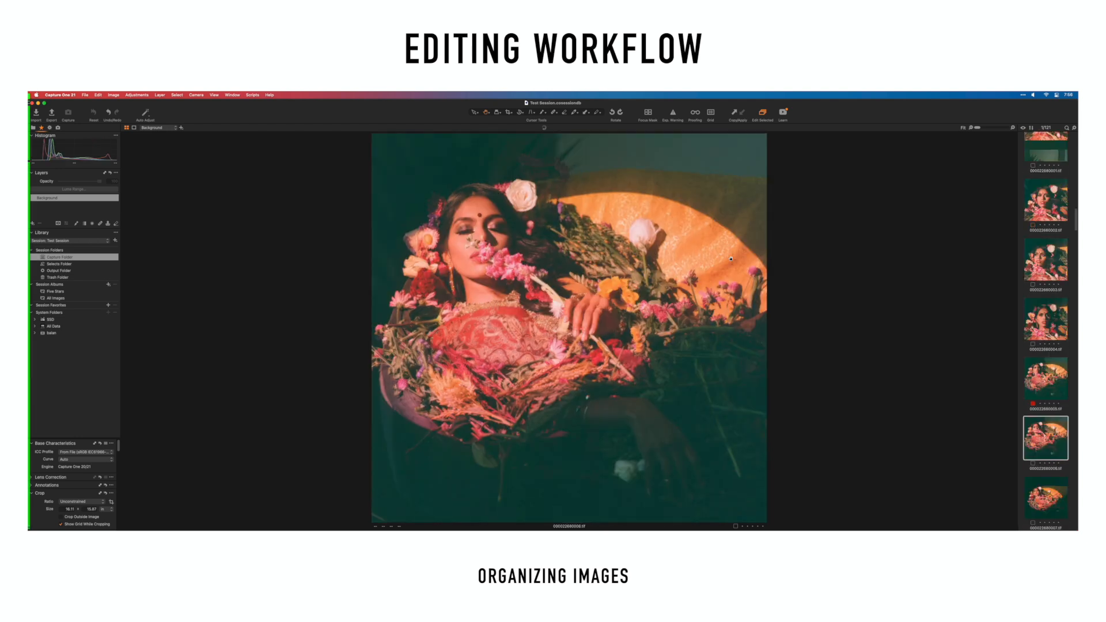
pyautogui.press('Down')
pyautogui.press('Down')
pyautogui.press('Down')
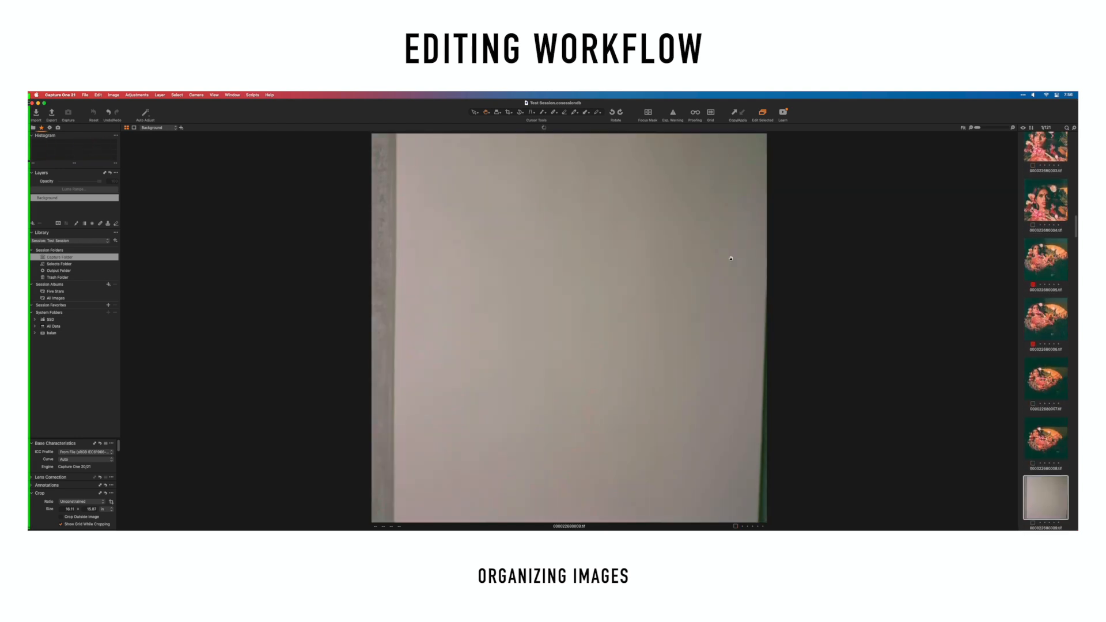
# Step: Tag the last flower-covered shot red, skip the blank frame, and tag the fourth masked mirror portrait red
pyautogui.press('Up')
pyautogui.press('Down')
pyautogui.press('Down')
pyautogui.press('Down')
pyautogui.press('Down')
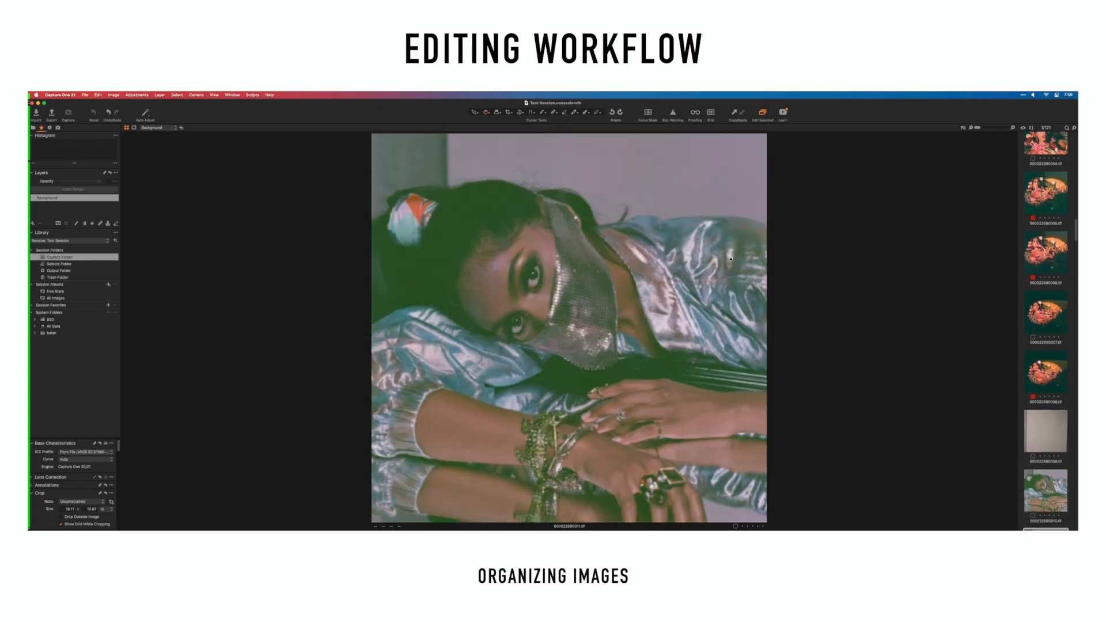
pyautogui.press('Down')
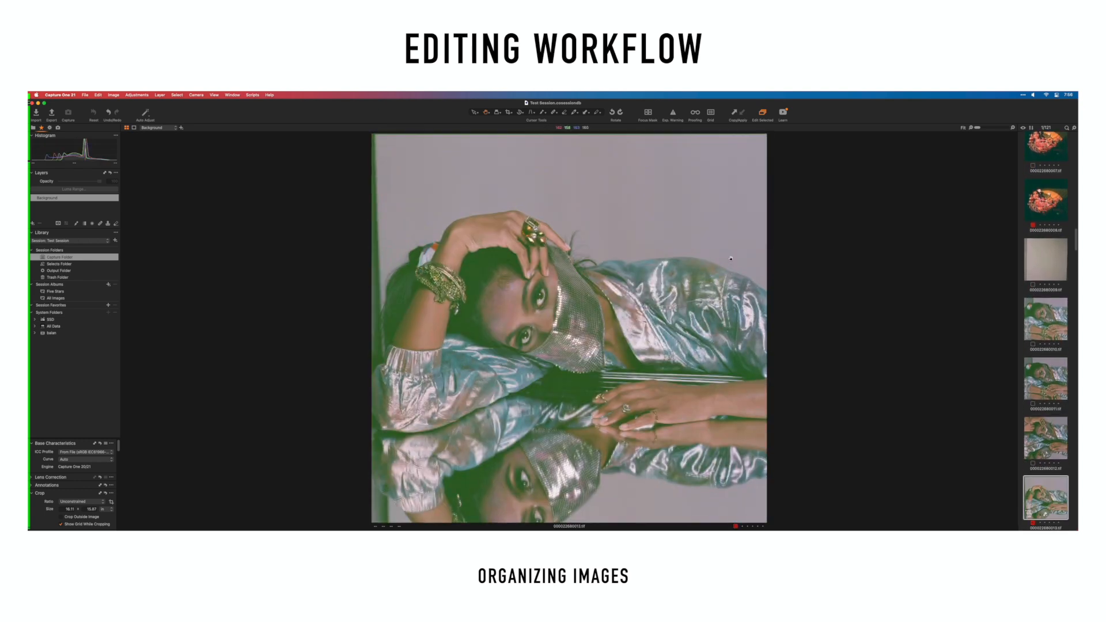
# Step: Review the sideways full-length coat shots and tag the one with the spread yellow scarf red
pyautogui.press('Down')
pyautogui.press('Down')
pyautogui.press('Down')
pyautogui.press('Down')
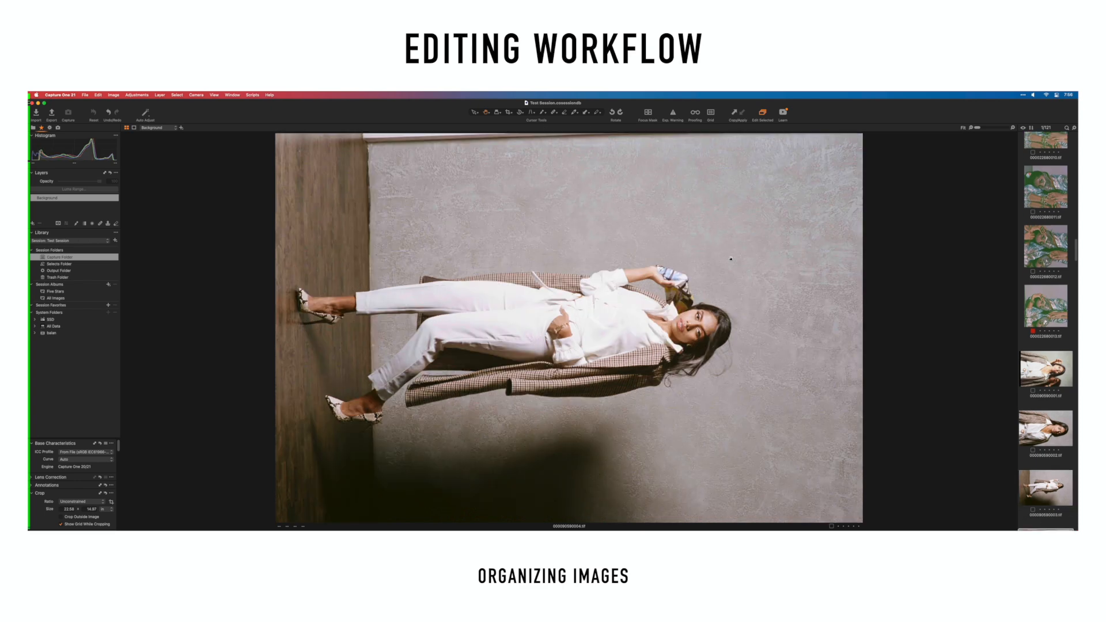
pyautogui.press('Down')
pyautogui.press('Down')
pyautogui.press('Down')
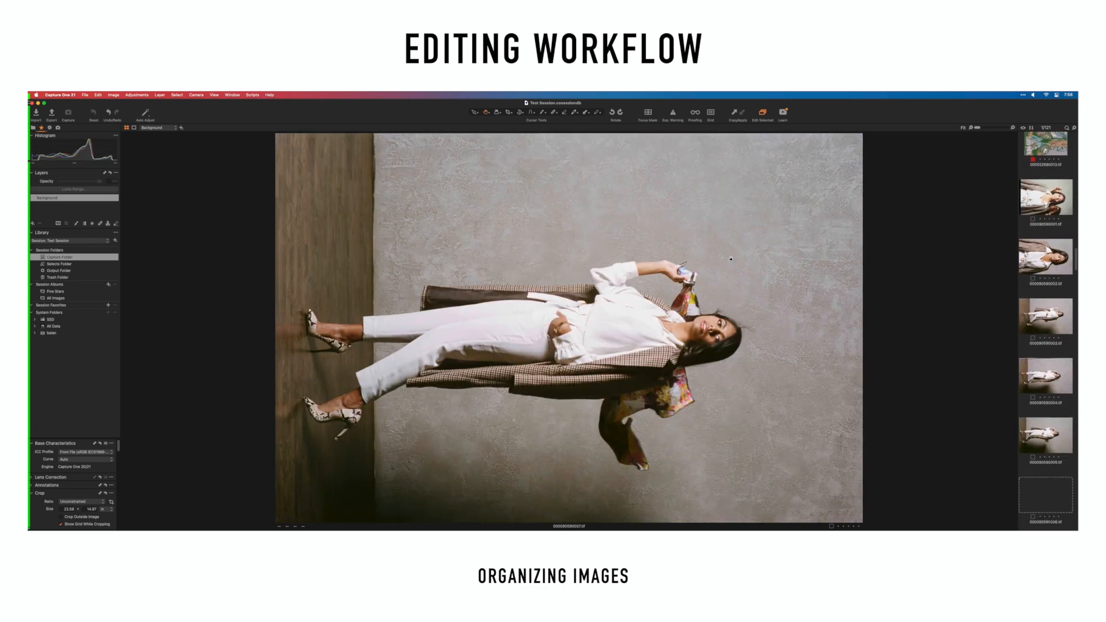
pyautogui.press('Down')
# Step: Sort the session's image thumbnails by Color Tag
pyautogui.scroll(10, 1034, 171)
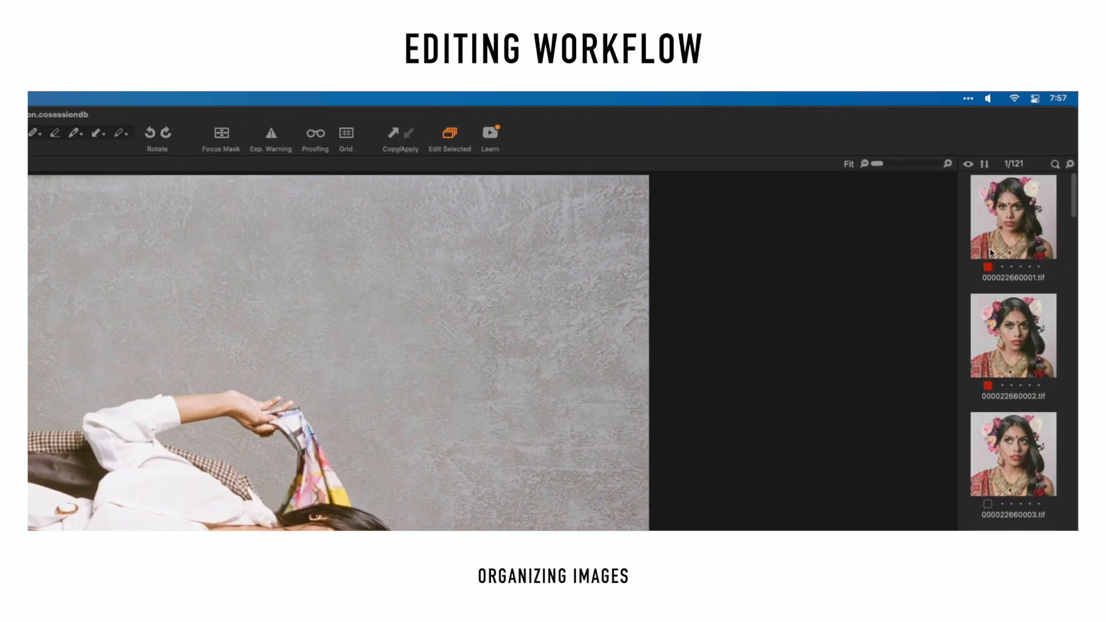
pyautogui.click(985, 167)
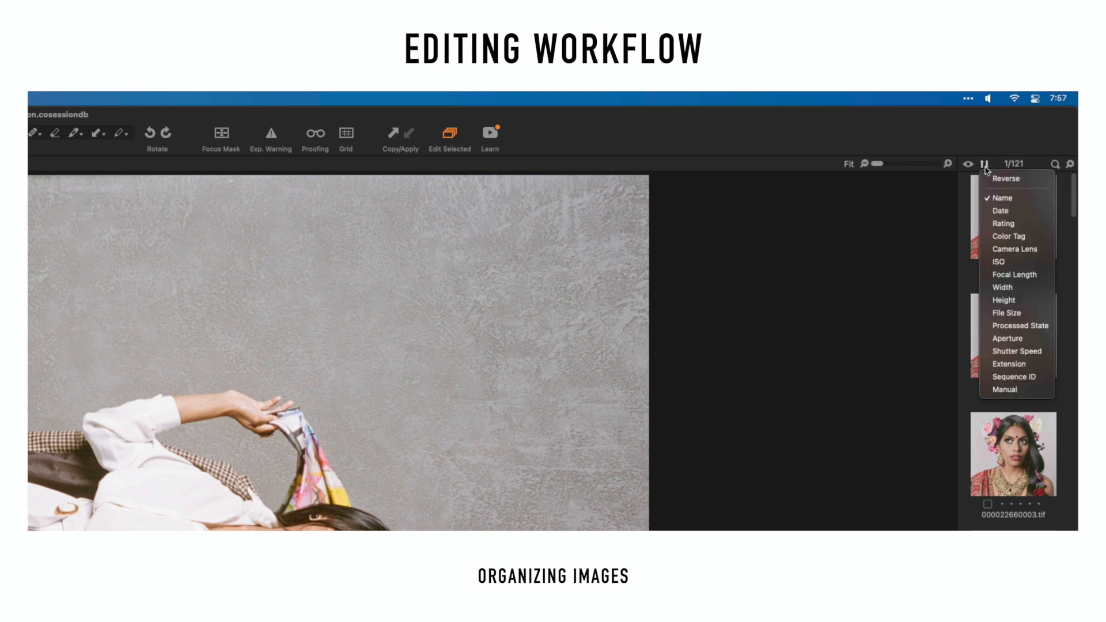
pyautogui.click(1015, 239)
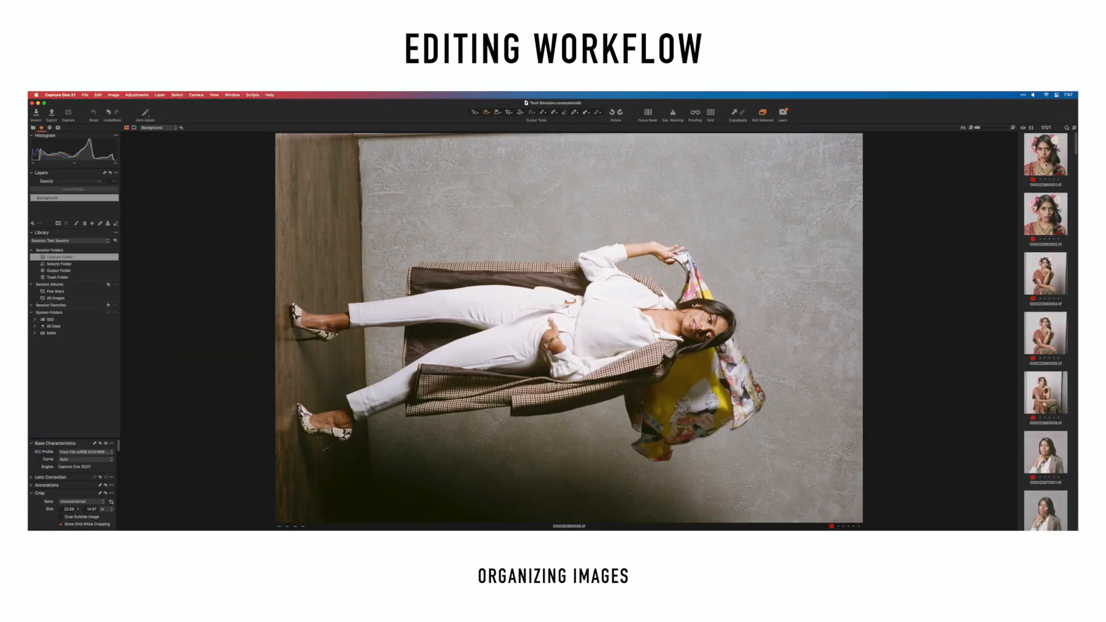
# Step: Move all red-tagged images, from 000022660001.tif to the scarf shot, into the Selects Folder and open that folder
pyautogui.click(1046, 166)
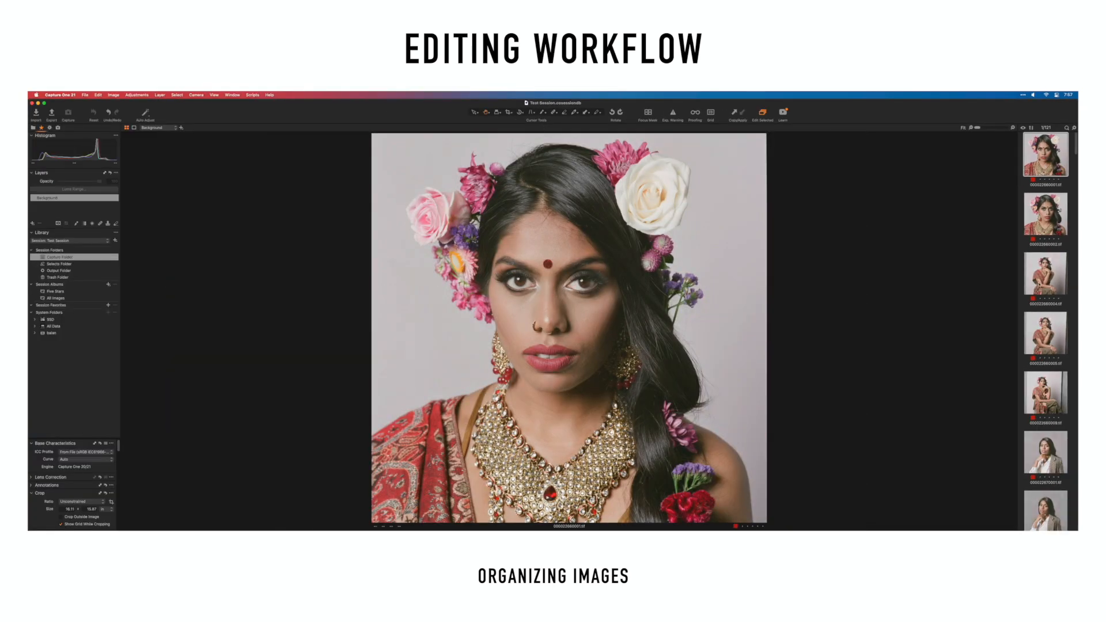
pyautogui.scroll(-10, 1036, 368)
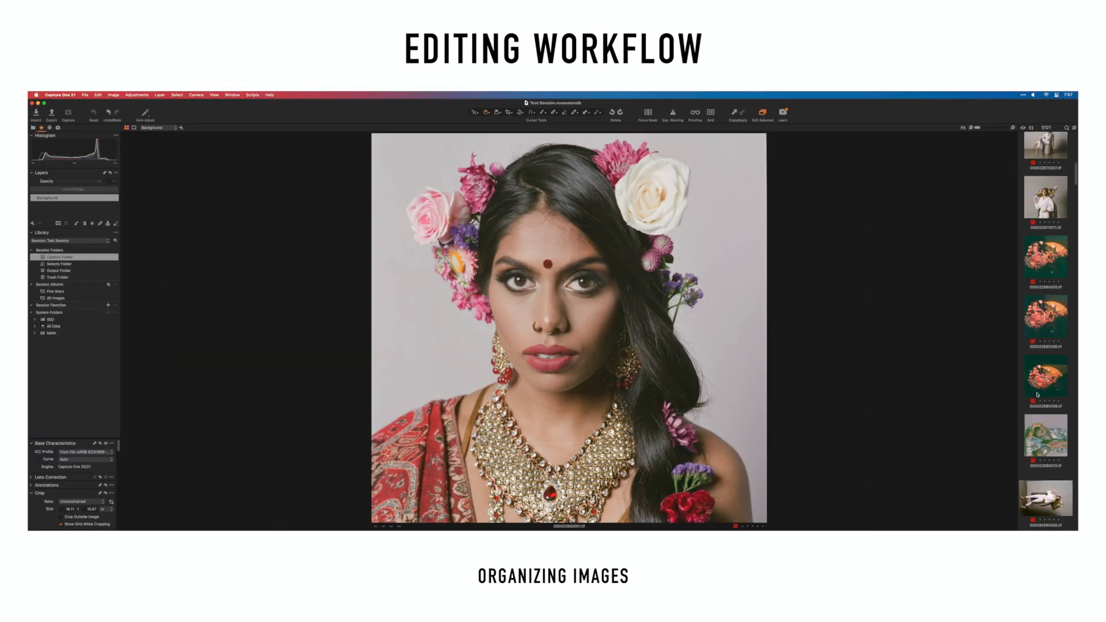
pyautogui.scroll(-4, 1036, 393)
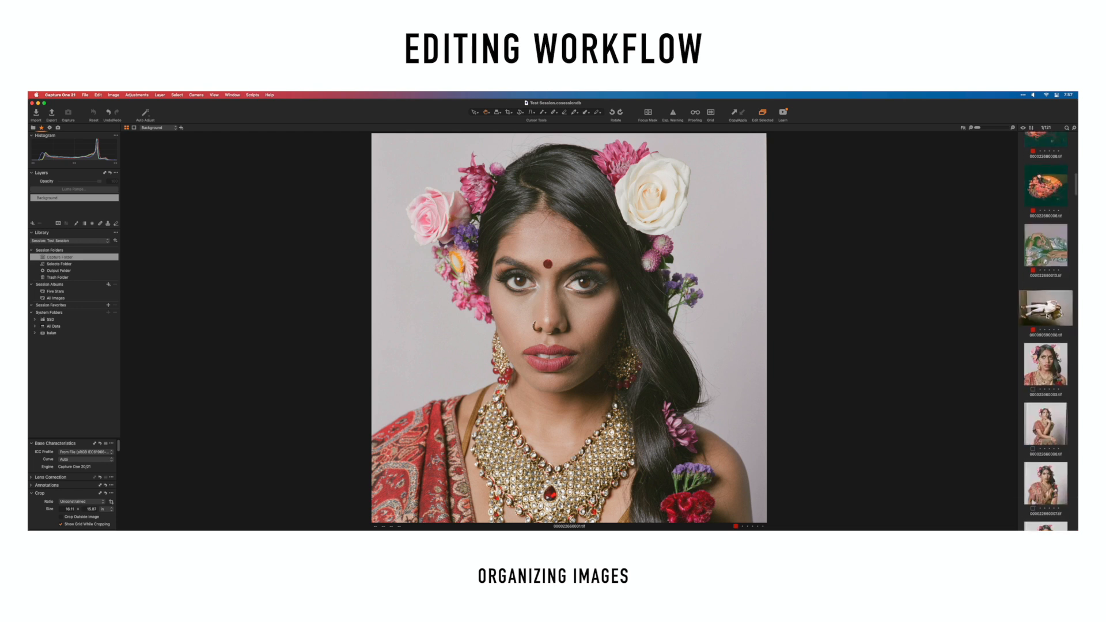
pyautogui.keyDown('shift'); pyautogui.click(1047, 316); pyautogui.keyUp('shift')
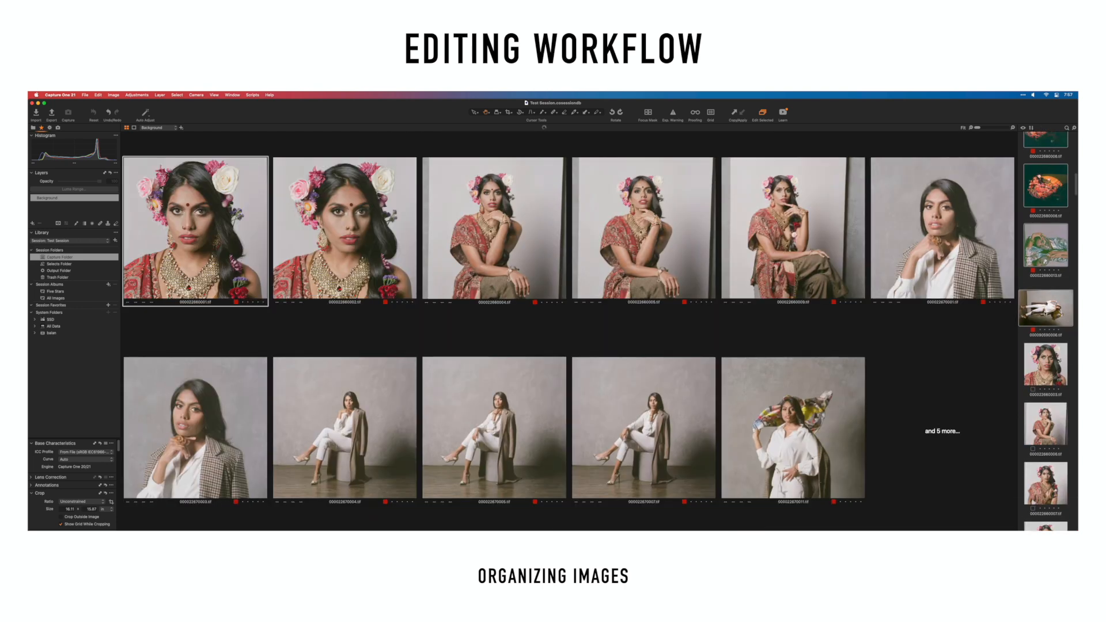
pyautogui.moveTo(1045, 308); pyautogui.dragTo(60, 264)
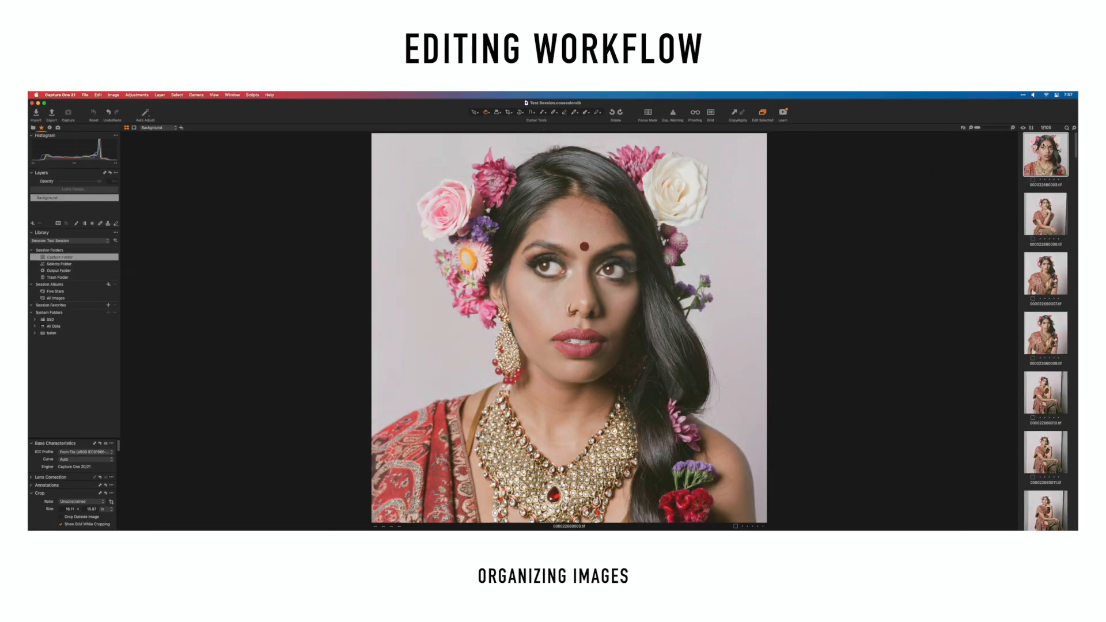
pyautogui.click(57, 264)
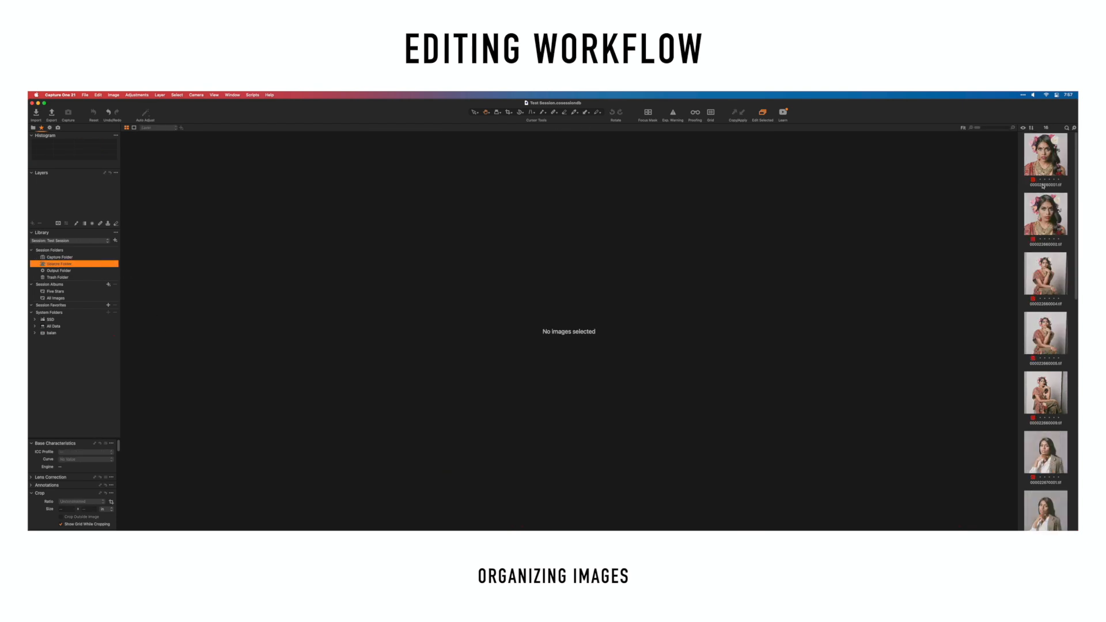
# Step: Compare the first two selects and rate 000022660001.tif three stars
pyautogui.click(1049, 148)
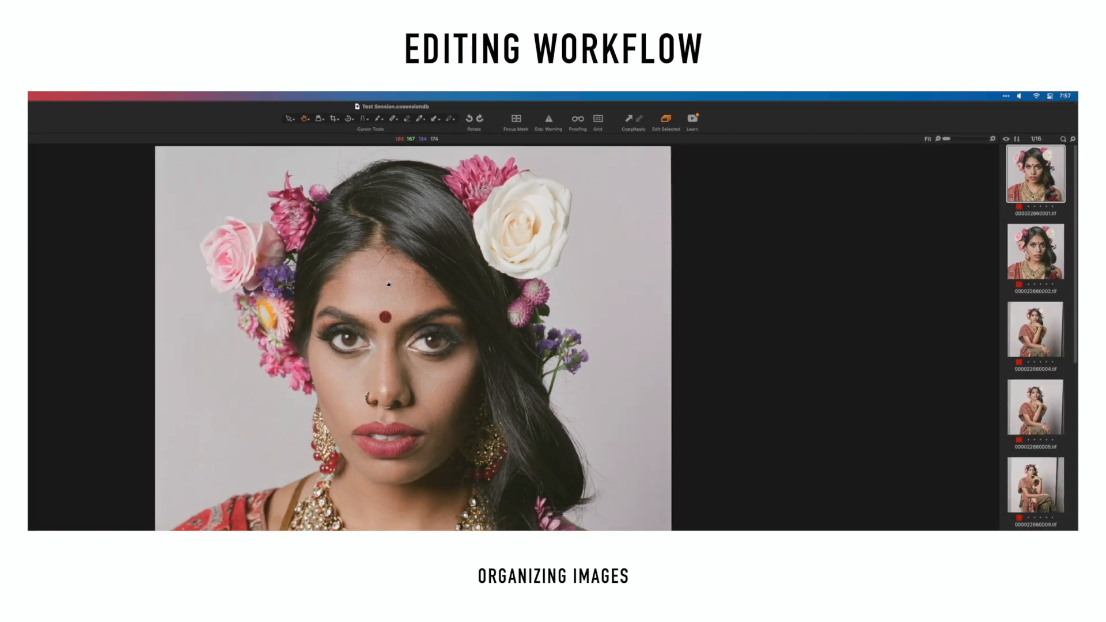
pyautogui.press('Right')
pyautogui.press('Right')
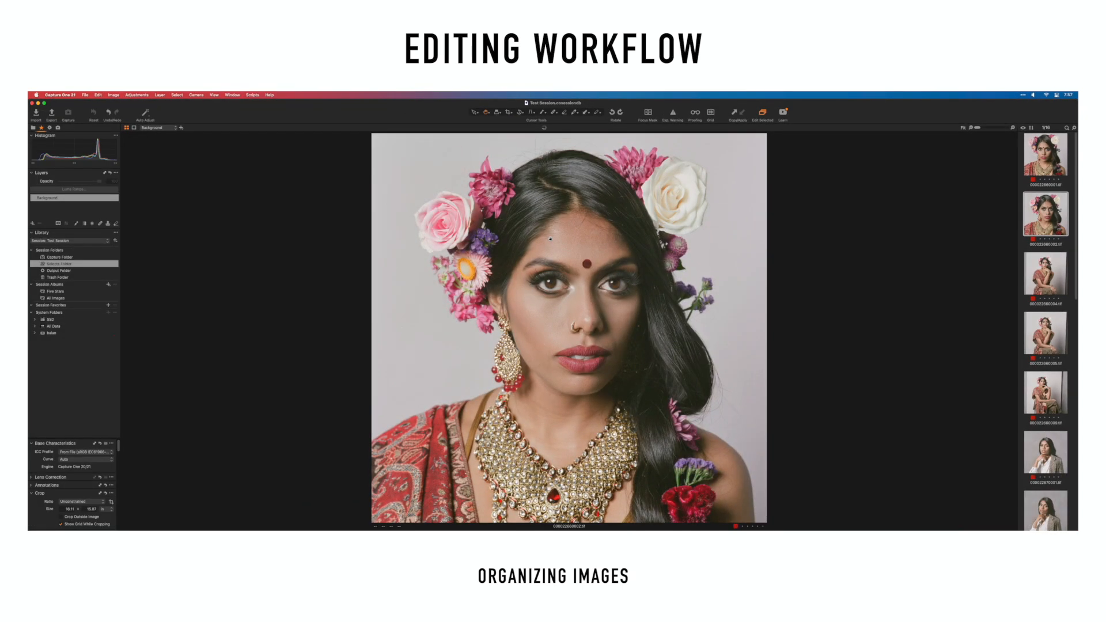
pyautogui.press('Left')
pyautogui.press('Left')
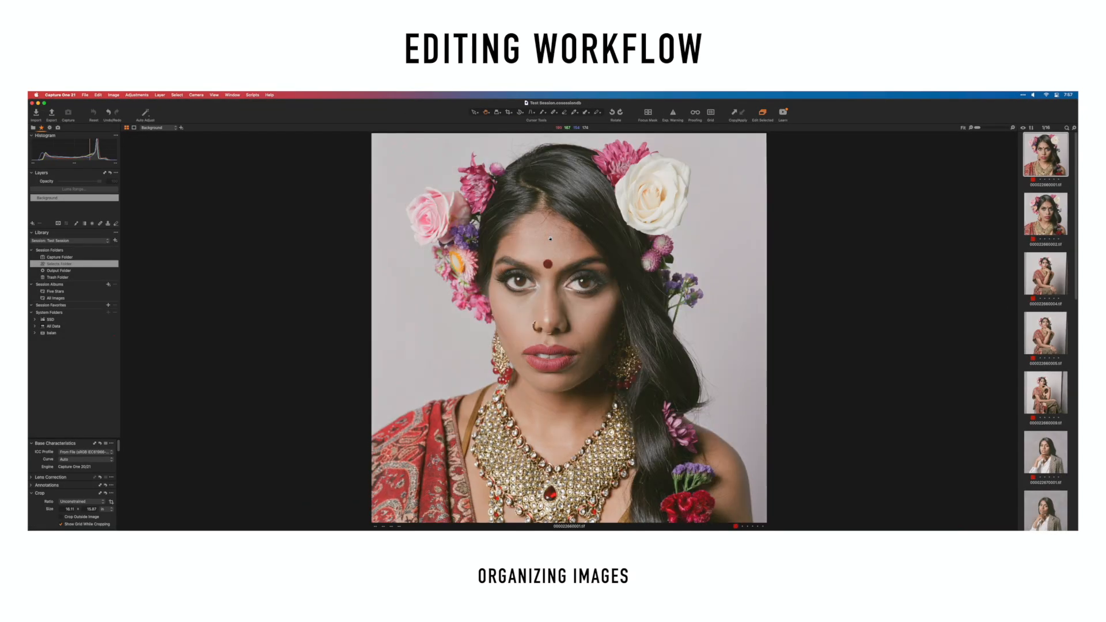
pyautogui.press('3')
# Step: Rate 000022660005.tif four stars and 000022660009.tif five stars
pyautogui.press('Right')
pyautogui.press('Right')
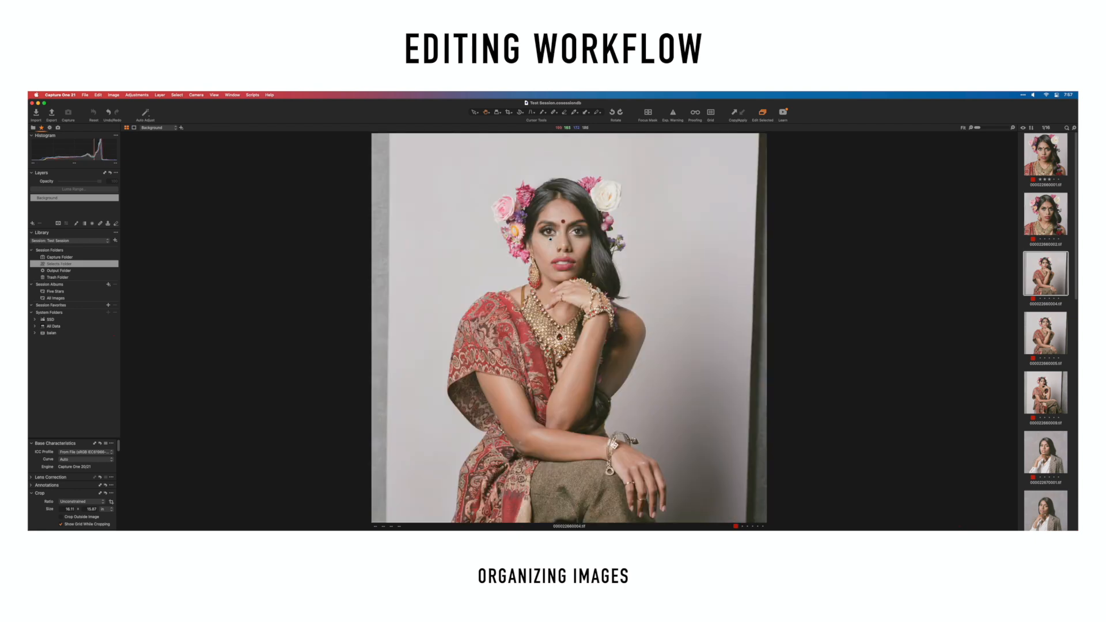
pyautogui.press('Right')
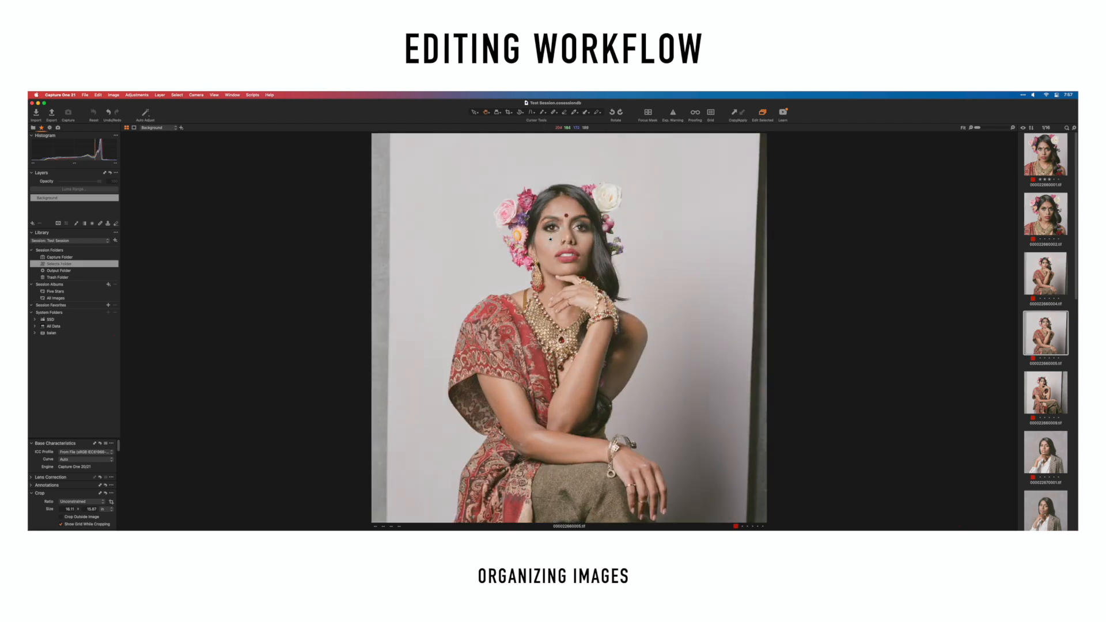
pyautogui.press('4')
pyautogui.press('Right')
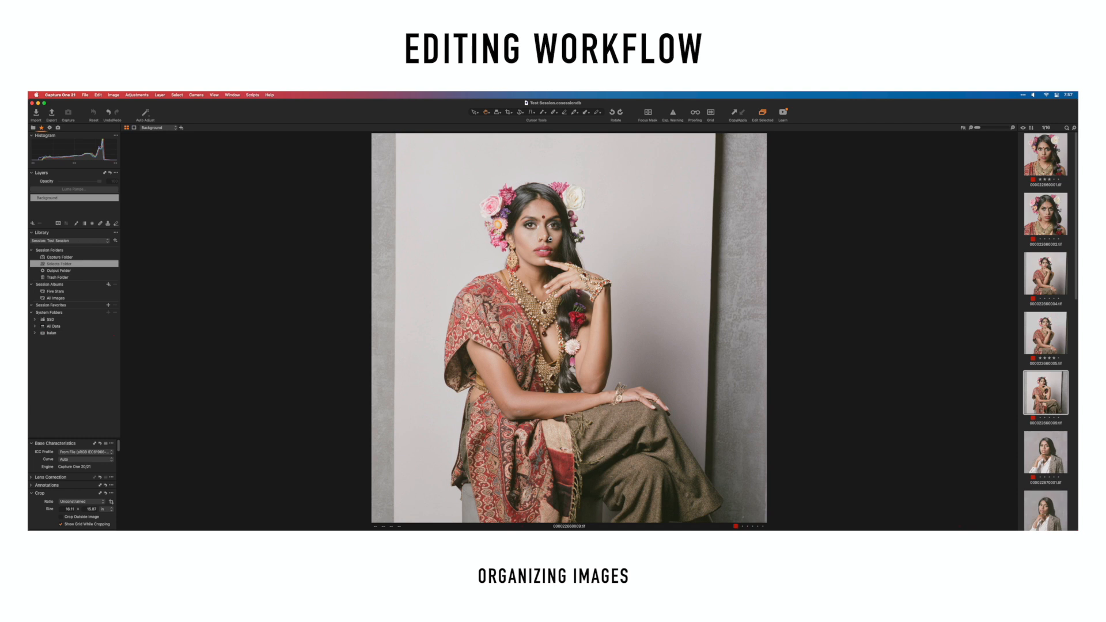
pyautogui.press('5')
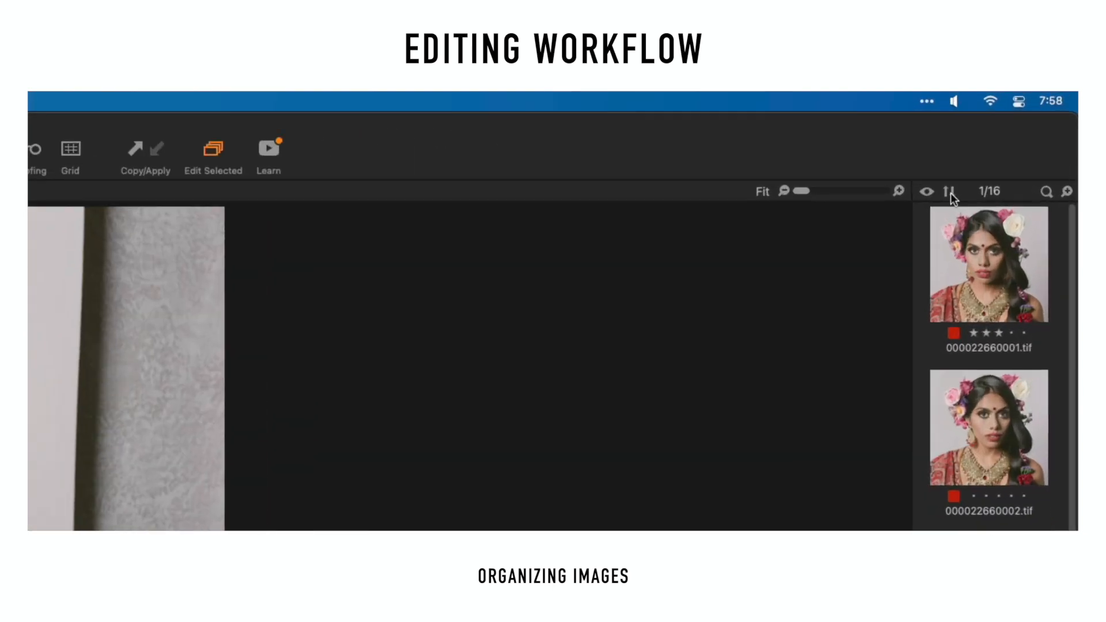
# Step: Sort the images in the Selects Folder by Rating
pyautogui.click(1032, 128)
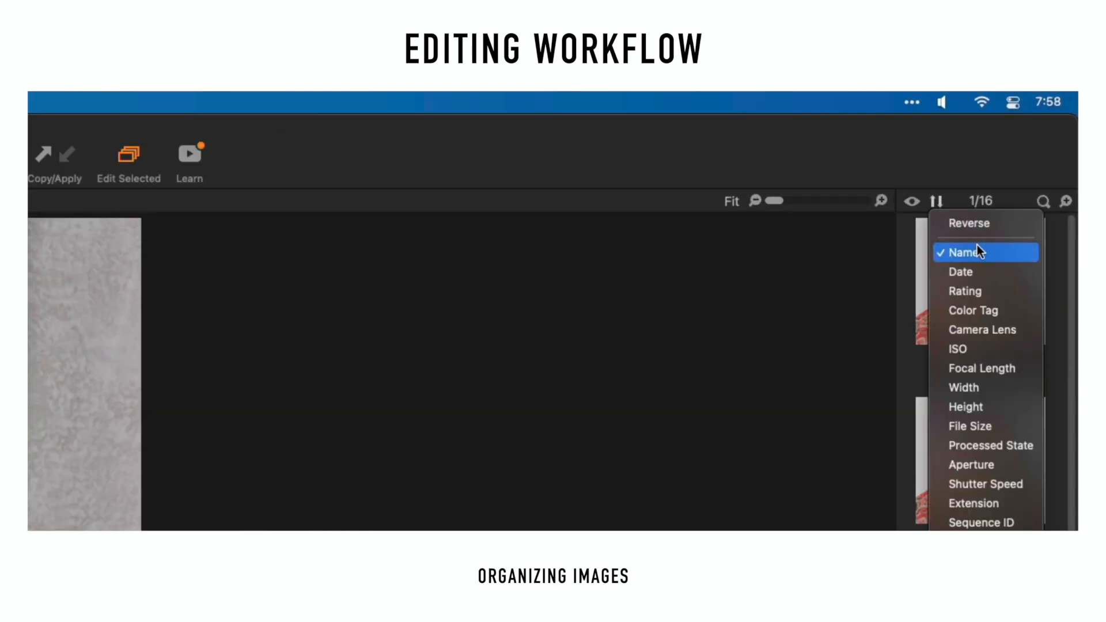
pyautogui.click(993, 296)
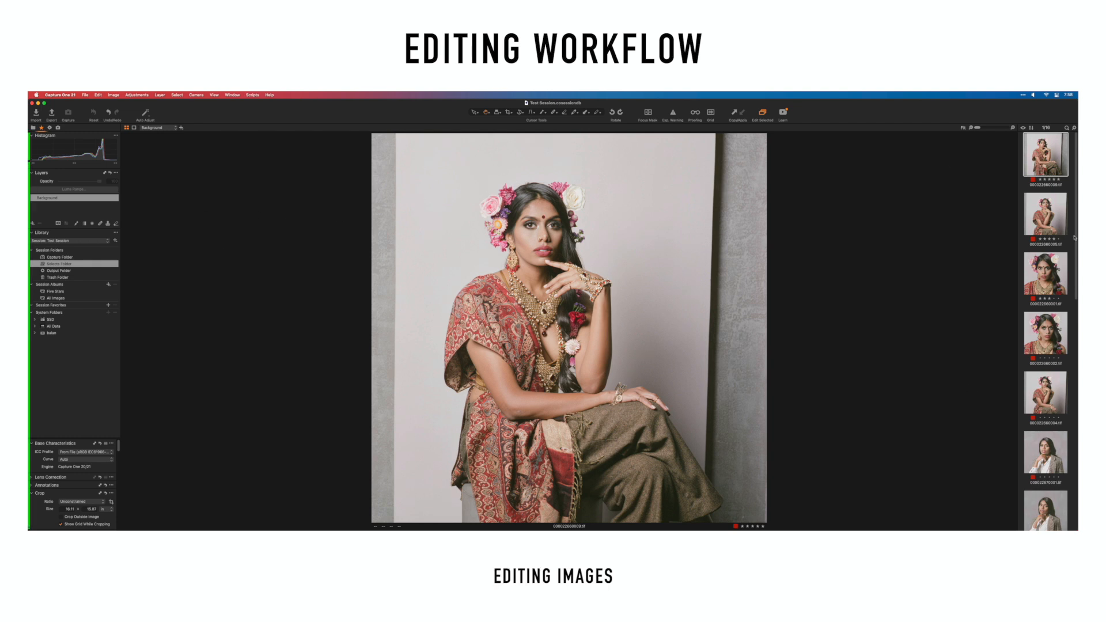
# Step: Collapse the Library tool and set the crop ratio to 3x4
pyautogui.click(32, 233)
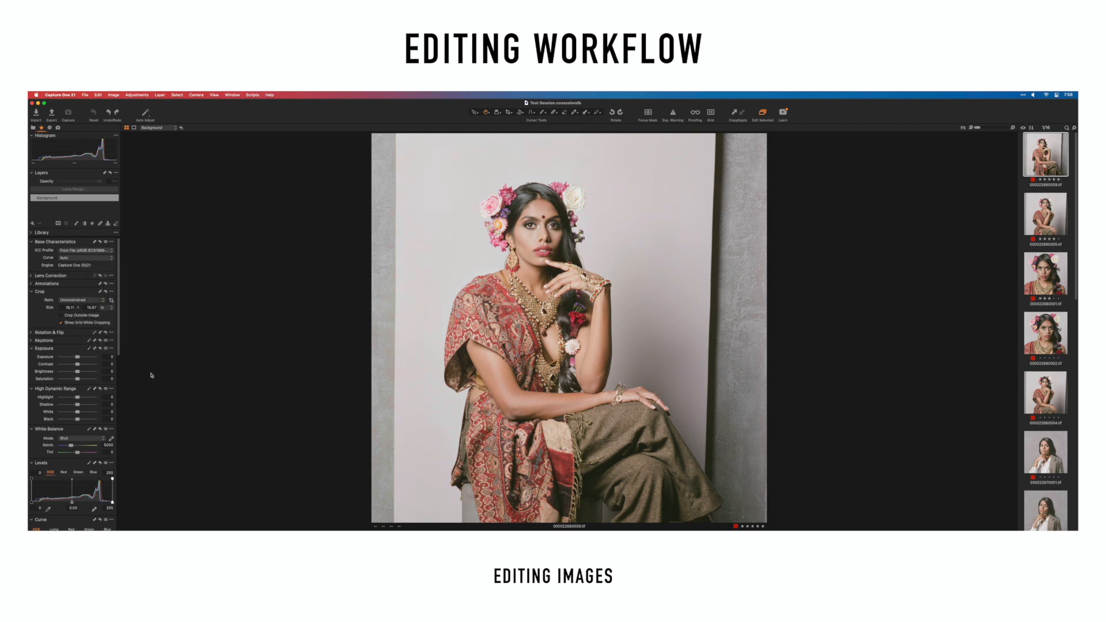
pyautogui.scroll(-2, 112, 380)
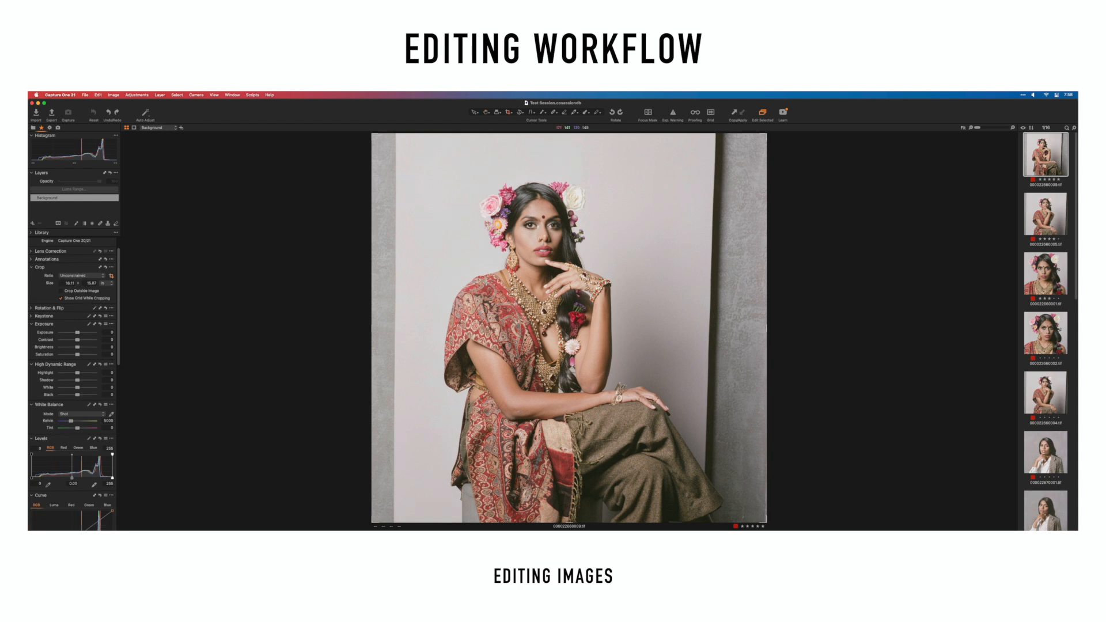
pyautogui.click(88, 276)
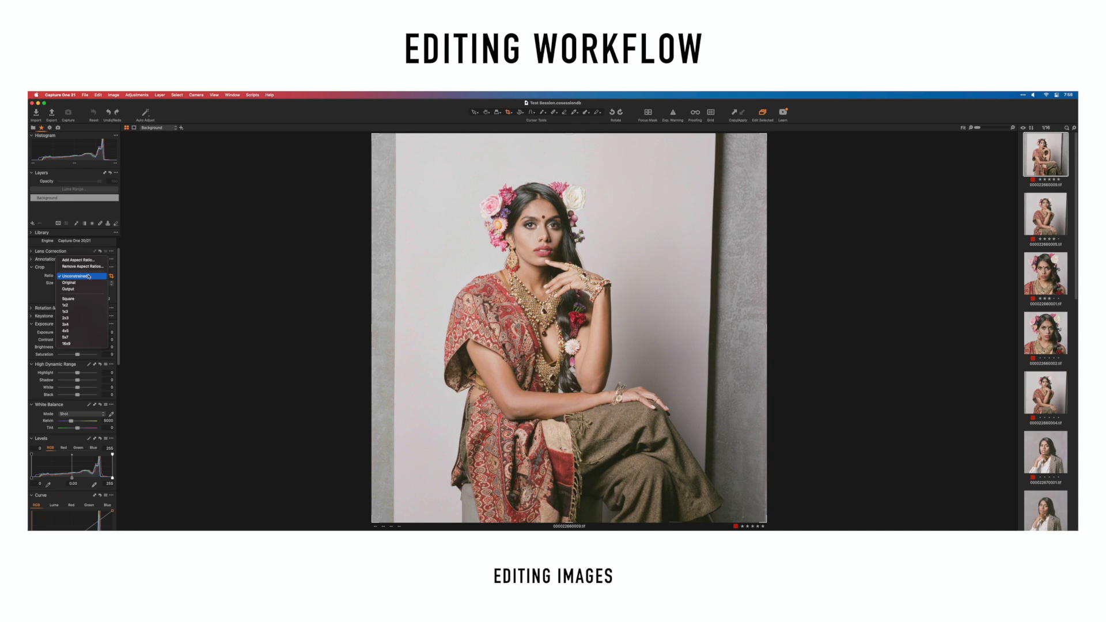
pyautogui.click(78, 326)
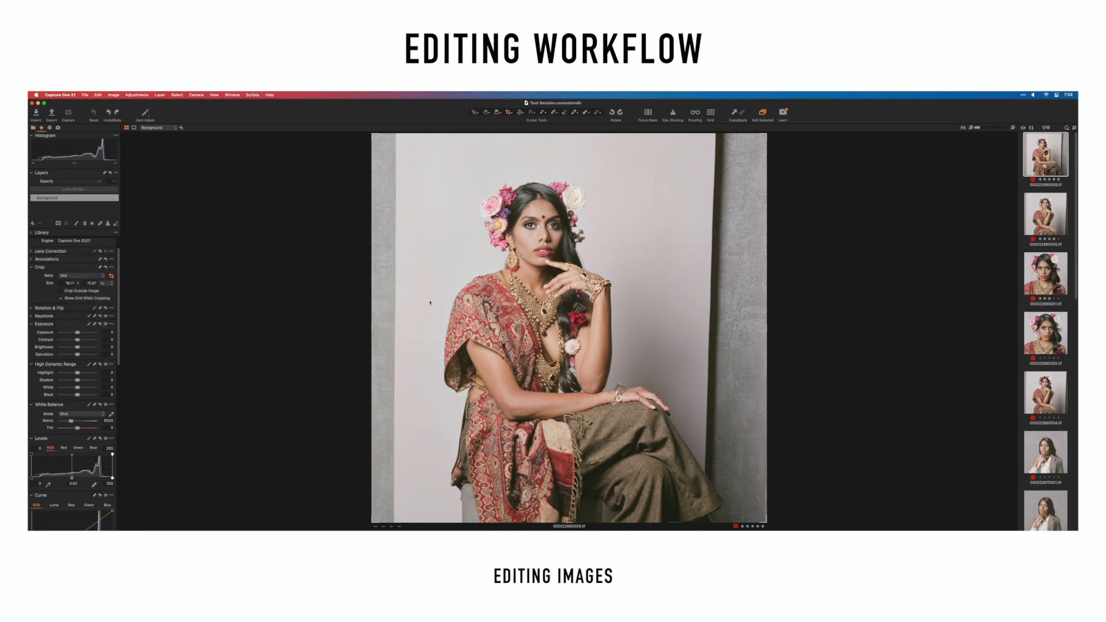
# Step: Straighten 000022660009.tif and crop it around the seated woman to about 10.85 x 14.46 in, excluding the backdrop edges
pyautogui.moveTo(760, 134); pyautogui.dragTo(657, 144)
pyautogui.moveTo(561, 267); pyautogui.dragTo(596, 262)
pyautogui.moveTo(694, 139); pyautogui.dragTo(693, 136)
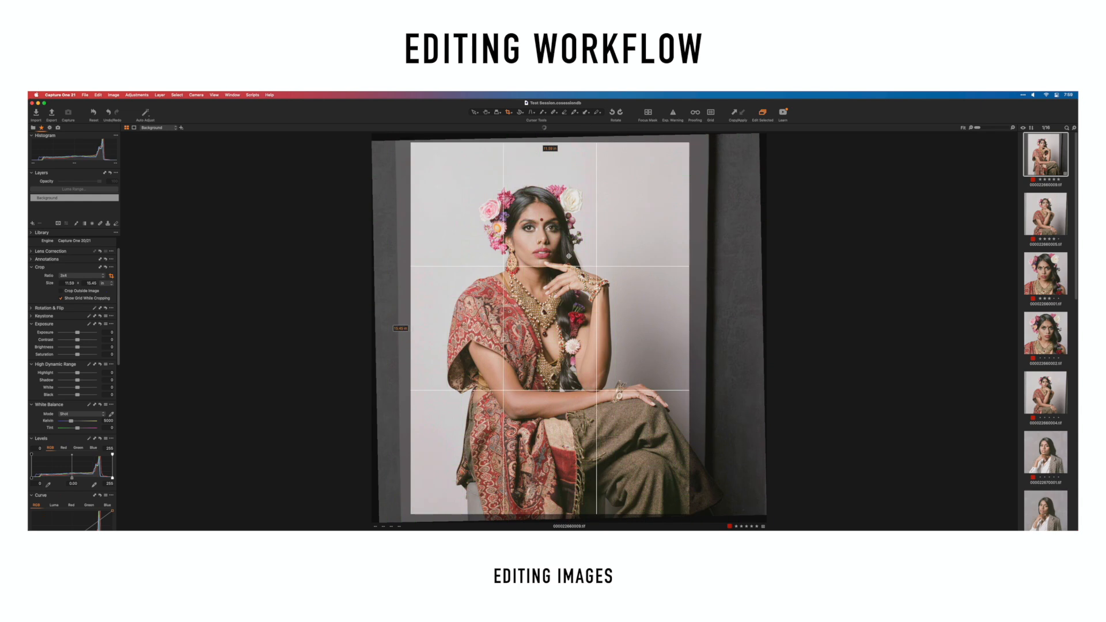
pyautogui.moveTo(685, 512); pyautogui.dragTo(668, 487)
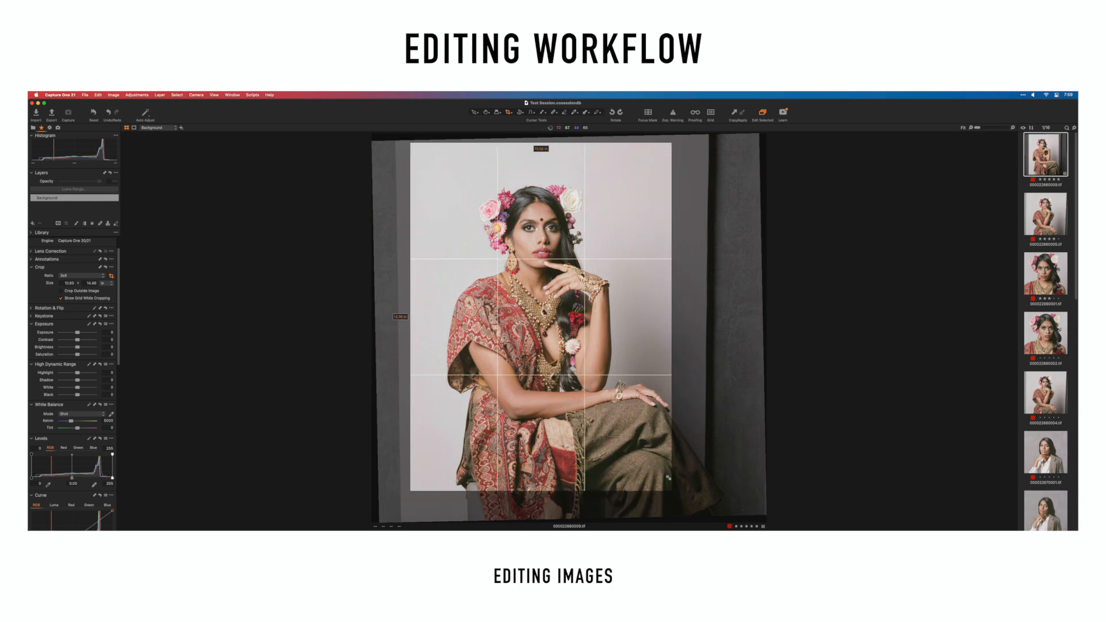
pyautogui.moveTo(611, 399); pyautogui.dragTo(626, 398)
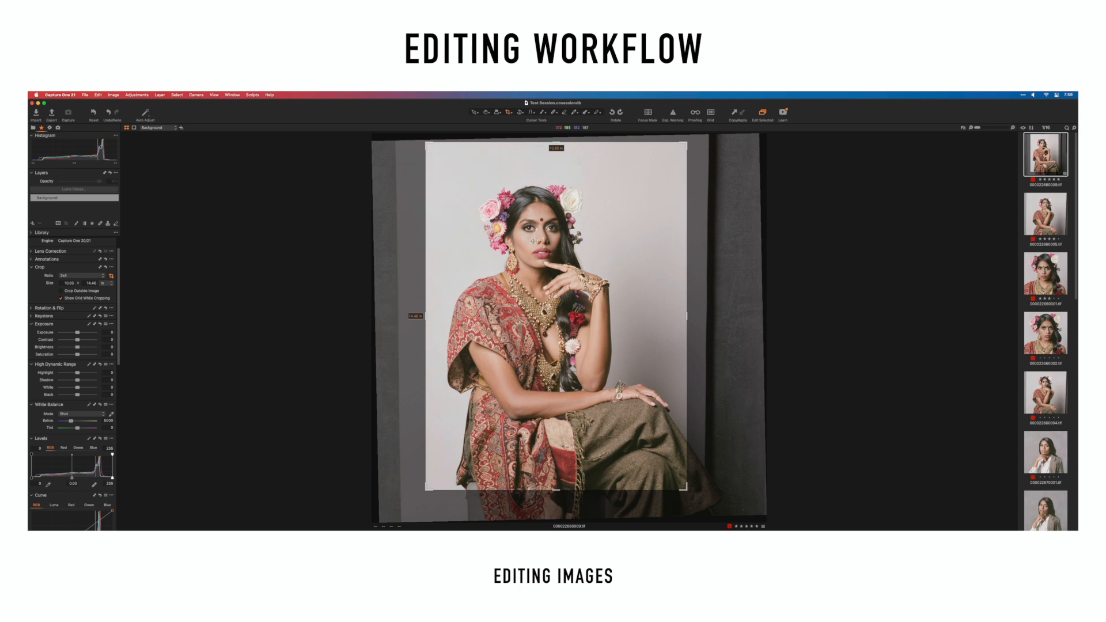
pyautogui.press('h')
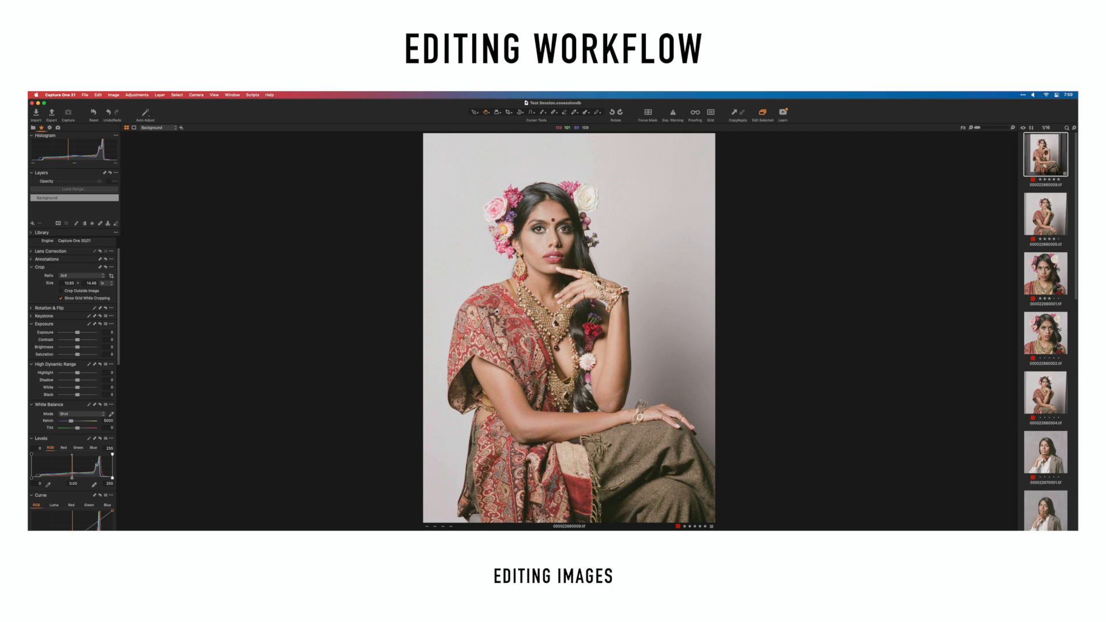
# Step: Expand the Keystone tool and set the vertical correction of 000022660009.tif to about 6
pyautogui.scroll(-1, 64, 320)
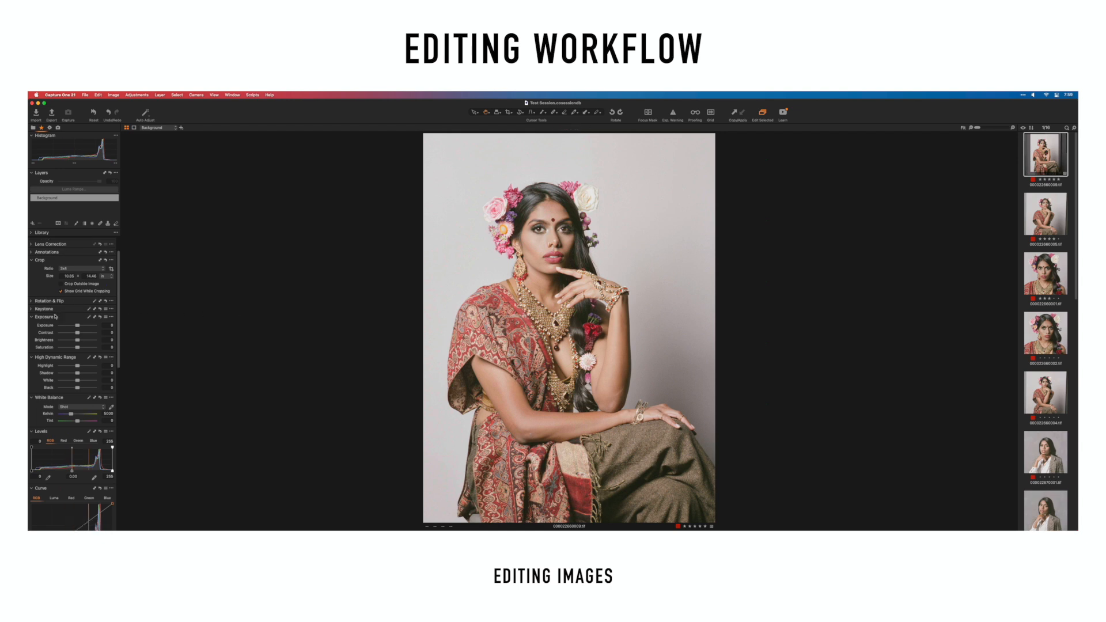
pyautogui.click(30, 309)
pyautogui.moveTo(80, 321); pyautogui.dragTo(79, 321)
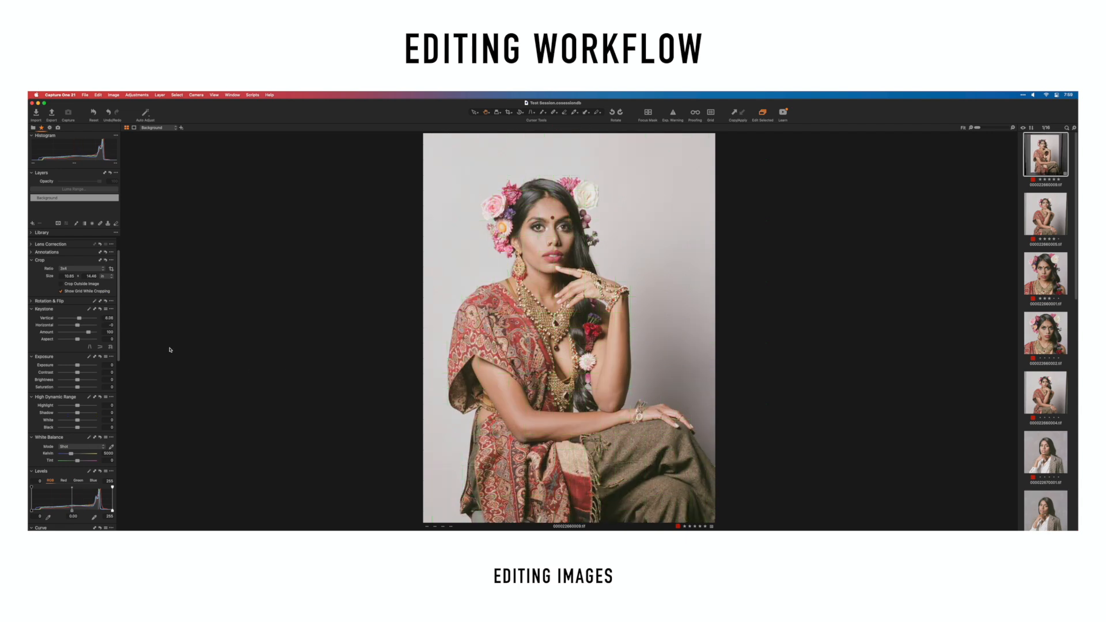
# Step: Compare 000022660009.tif with and without the vertical keystone correction, ending with the correction applied
pyautogui.press('super+z')
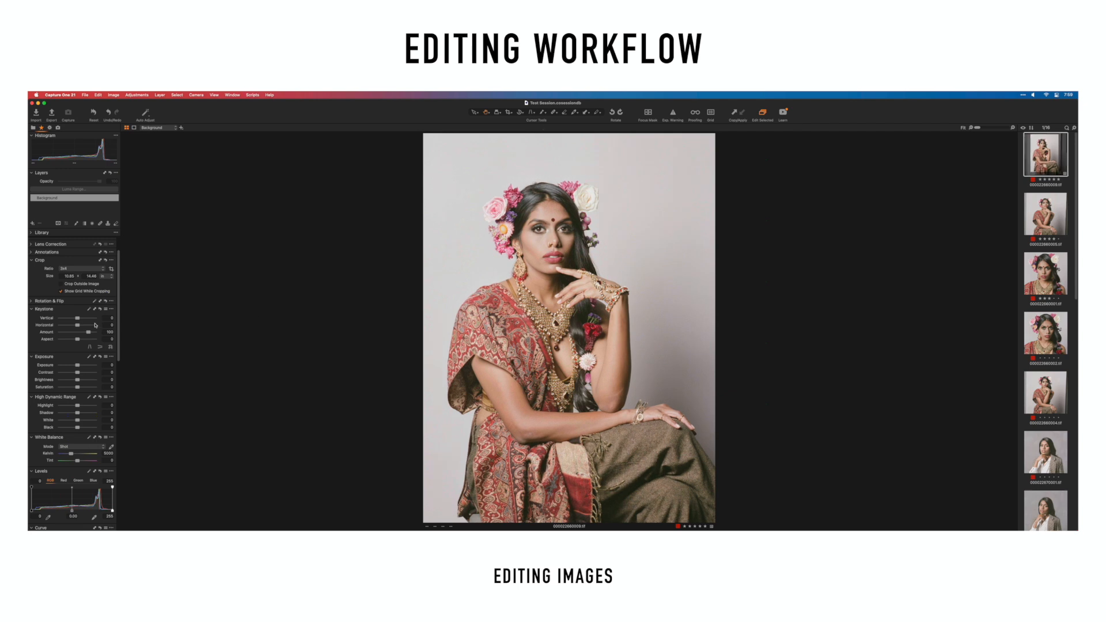
pyautogui.press('super+shift+z')
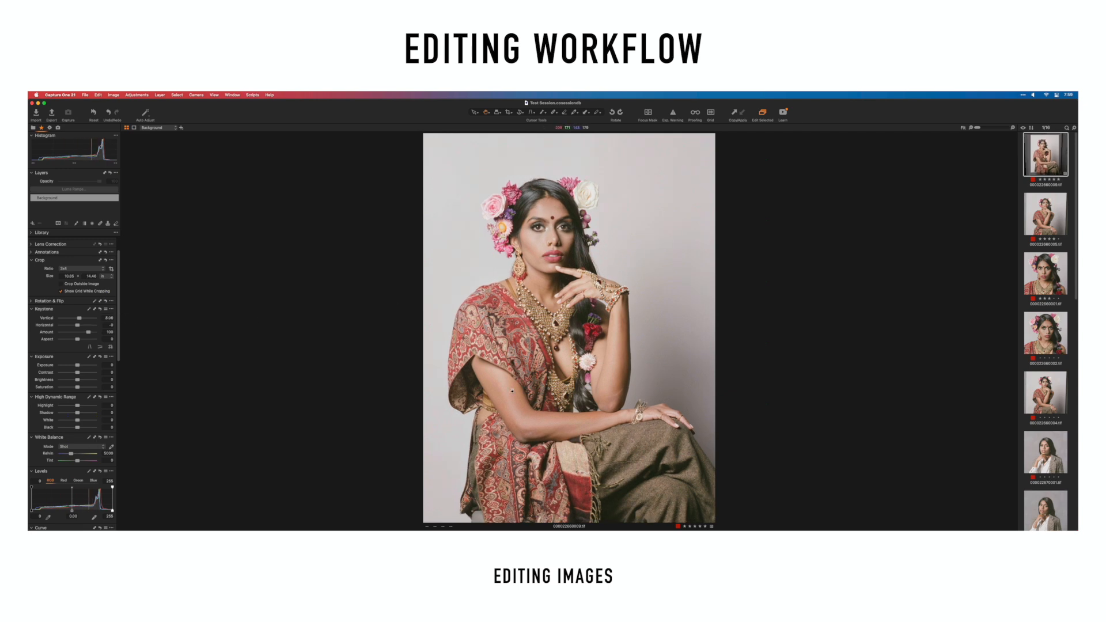
pyautogui.press('super+z')
pyautogui.press('super+z')
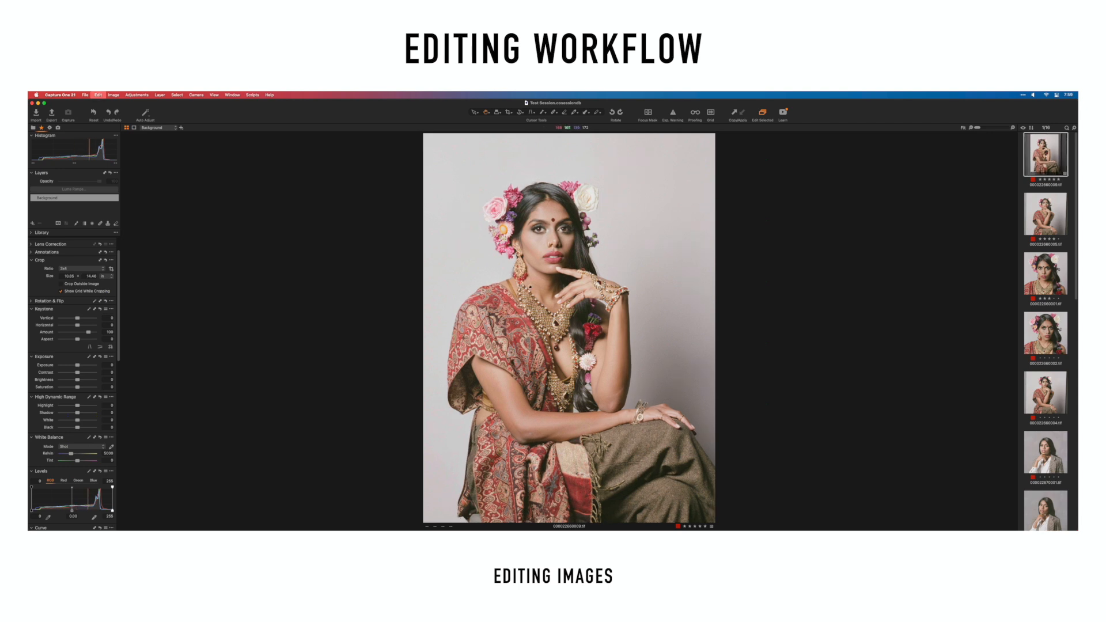
pyautogui.press('super+shift+z')
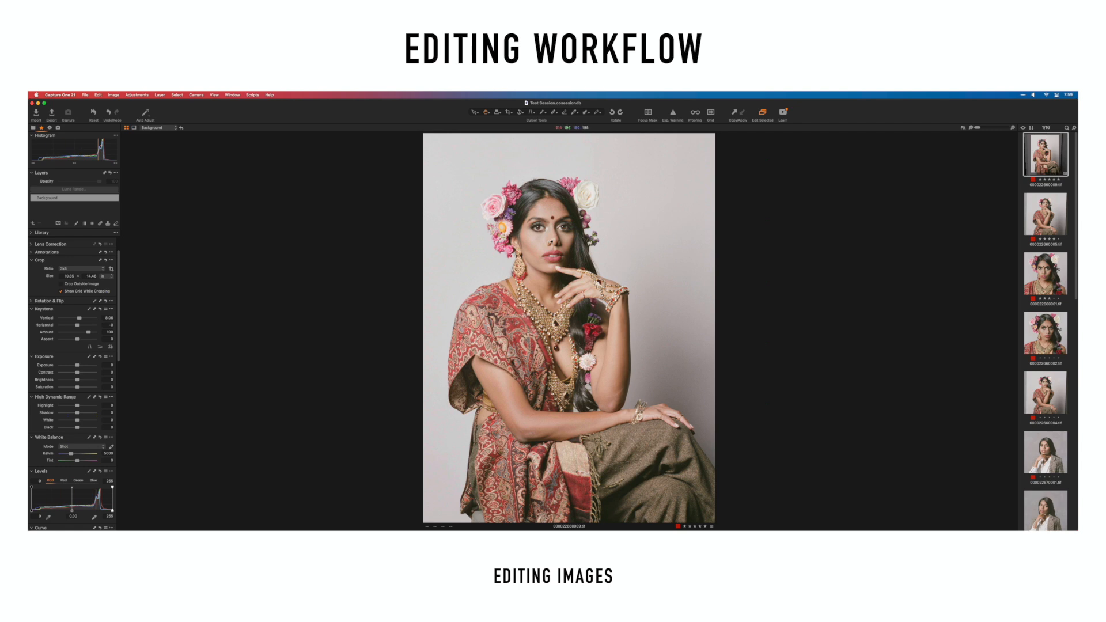
# Step: Collapse the Keystone tool and undo the trial Exposure, High Dynamic Range and Levels adjustments
pyautogui.click(33, 309)
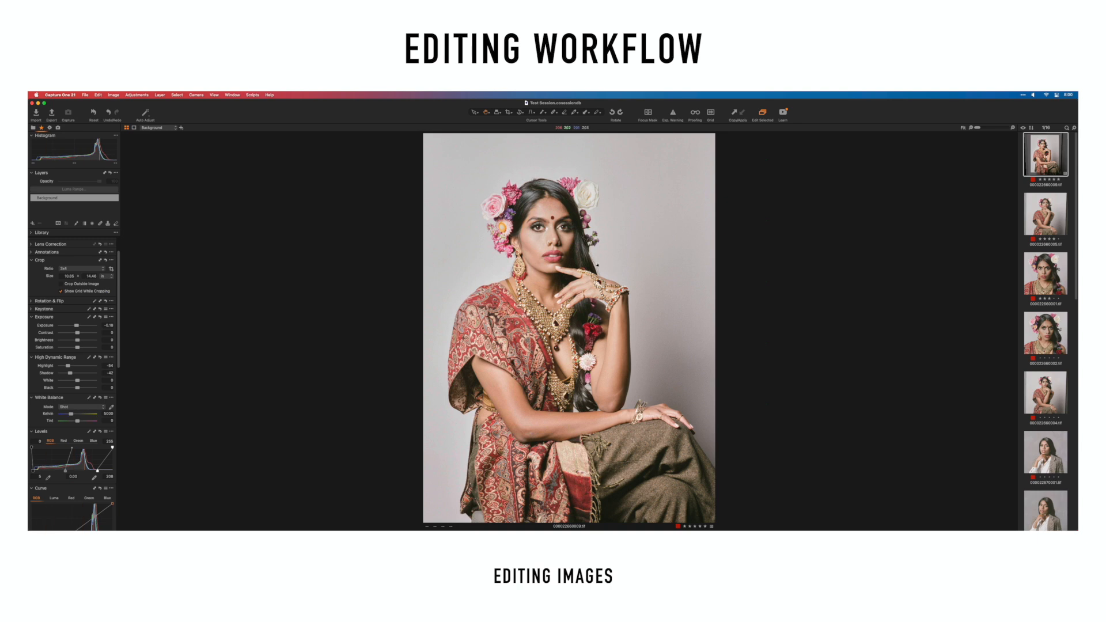
pyautogui.press('super+z')
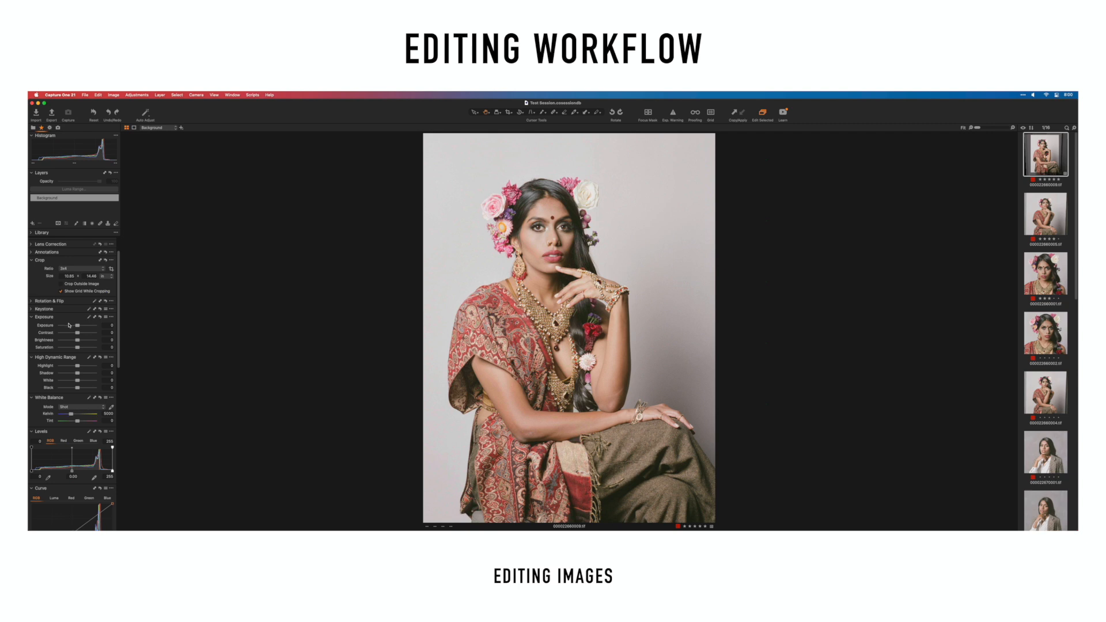
# Step: Set the RGB Levels shadow to 10 and highlight to about 236, and High Dynamic Range Shadow to about -18 and Black to about -50
pyautogui.scroll(-1, 72, 326)
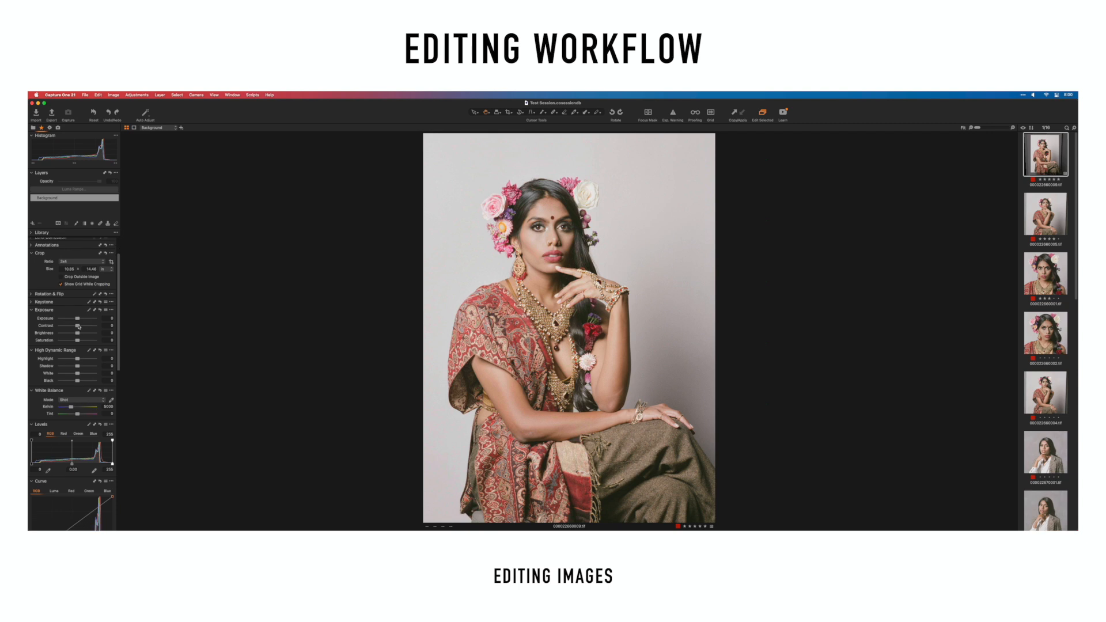
pyautogui.scroll(-3, 79, 327)
pyautogui.scroll(-5, 72, 392)
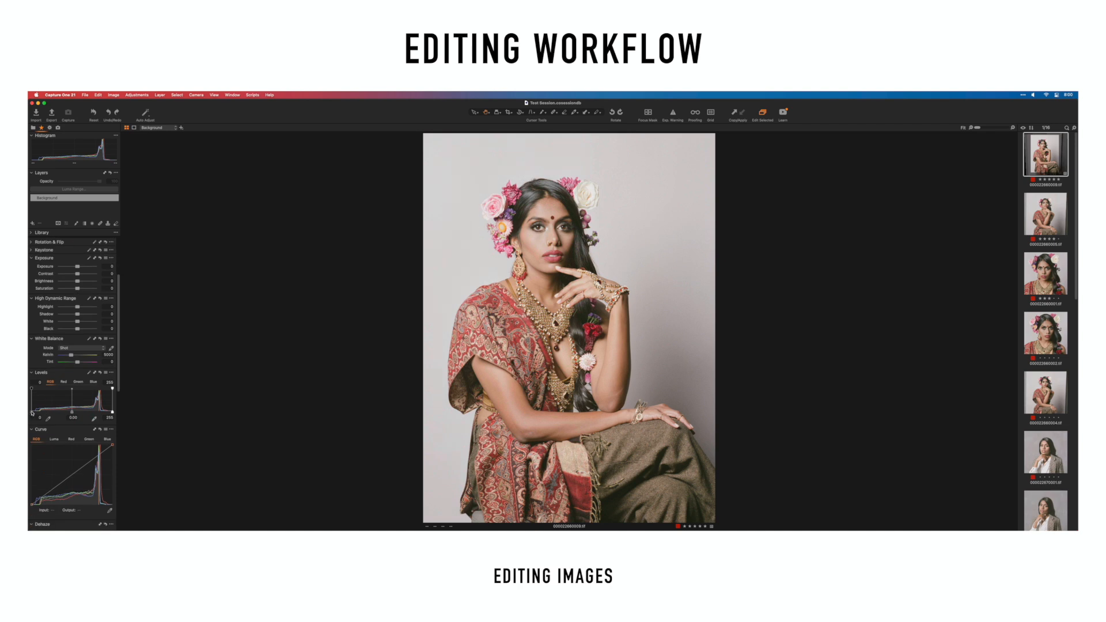
pyautogui.moveTo(32, 412); pyautogui.dragTo(33, 414)
pyautogui.moveTo(113, 412); pyautogui.dragTo(106, 412)
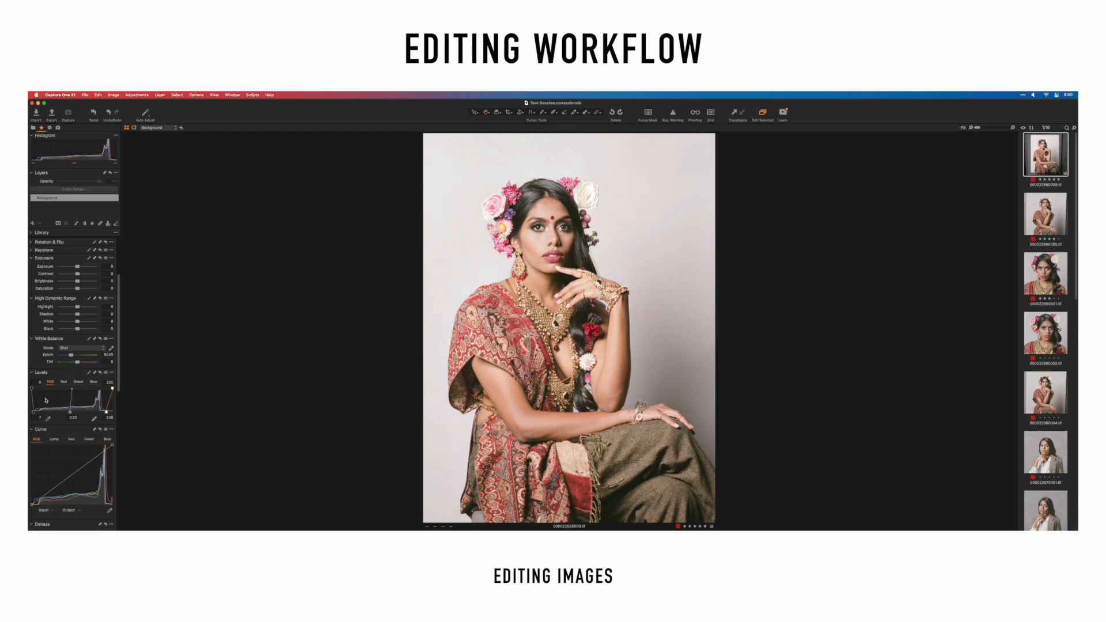
pyautogui.moveTo(34, 412); pyautogui.dragTo(36, 412)
pyautogui.moveTo(78, 315); pyautogui.dragTo(75, 315)
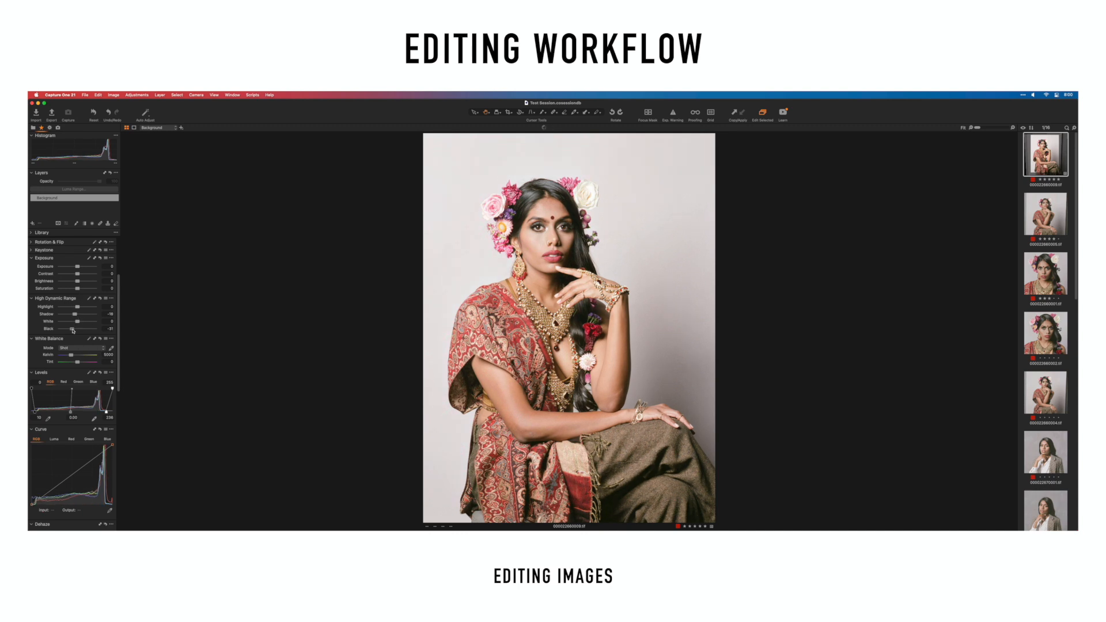
pyautogui.moveTo(78, 328); pyautogui.dragTo(70, 330)
# Step: Shape the RGB curve into a slight S starting from the AllChannels preset, and reduce the Levels shadow point to near 0
pyautogui.scroll(-5, 75, 396)
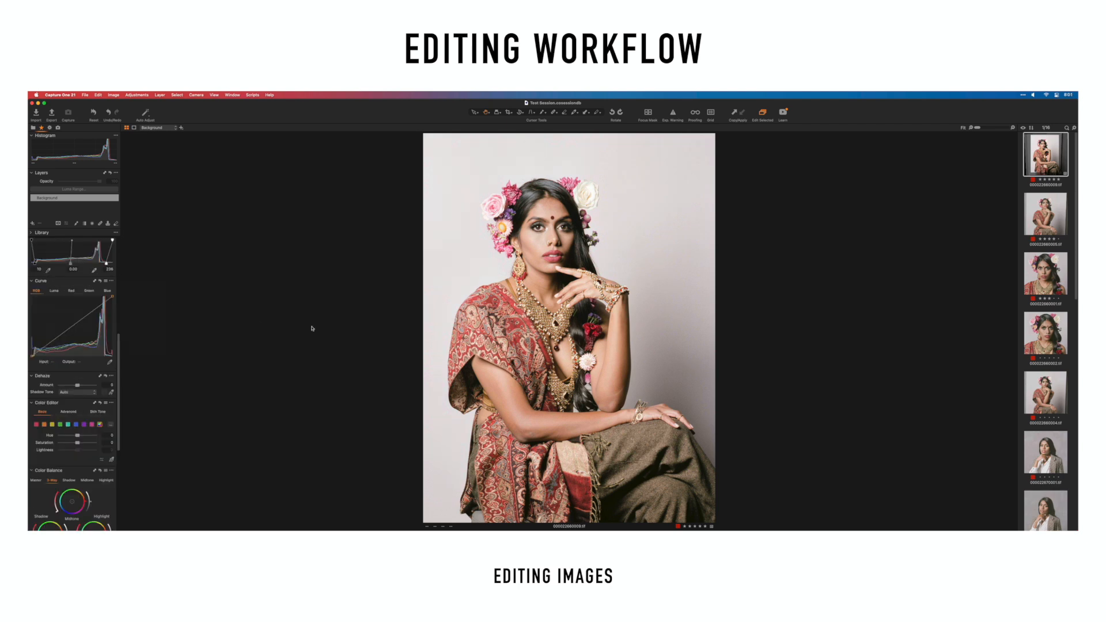
pyautogui.click(105, 282)
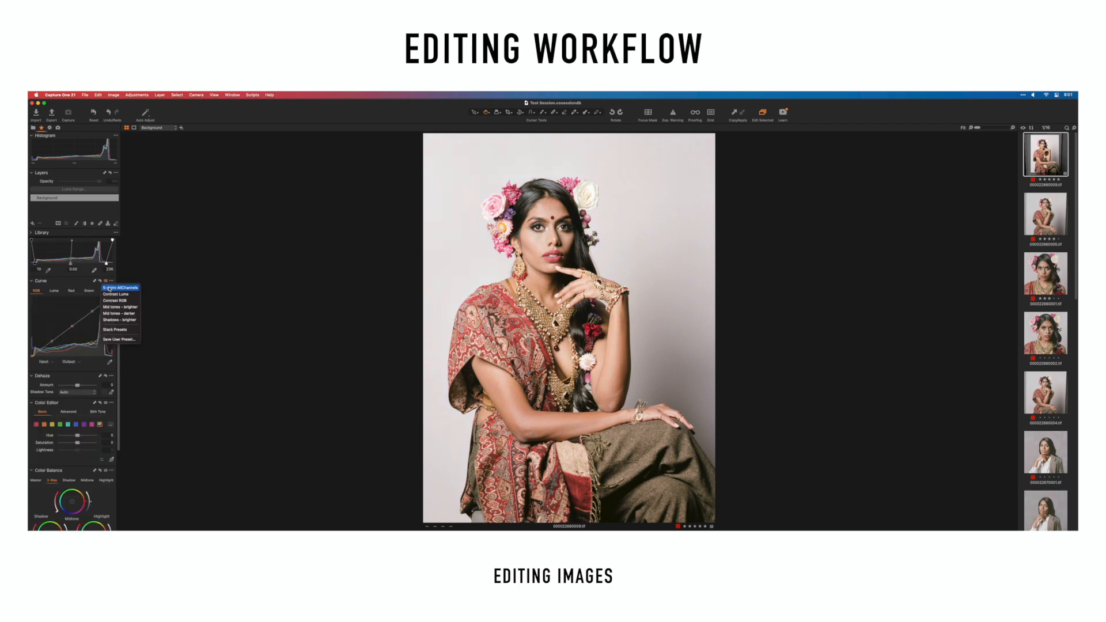
pyautogui.click(109, 288)
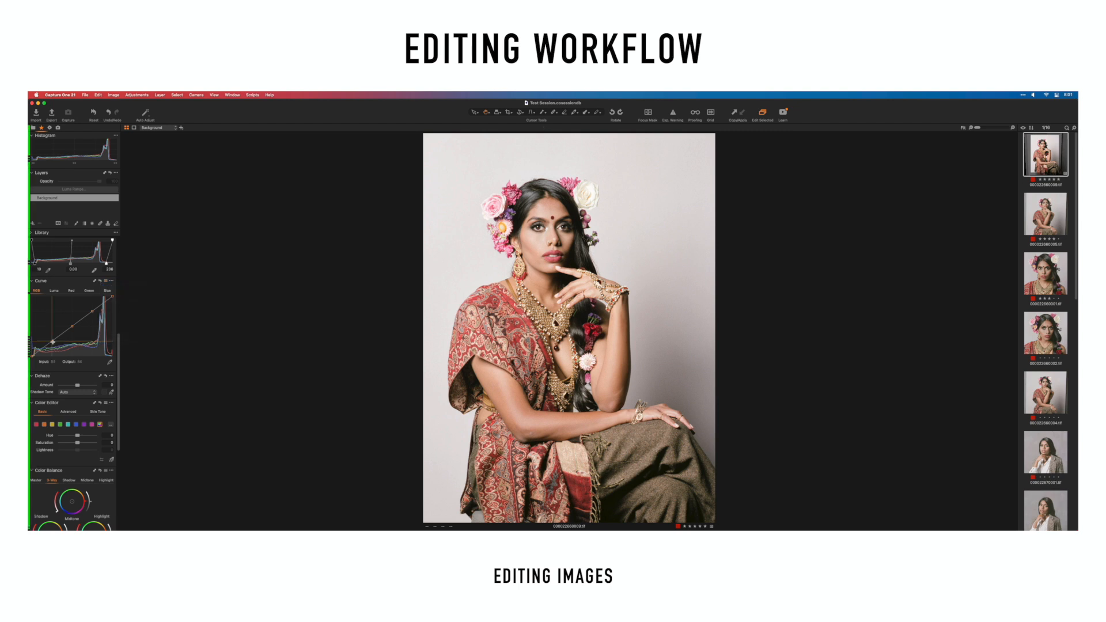
pyautogui.moveTo(52, 341); pyautogui.dragTo(54, 343)
pyautogui.moveTo(92, 311); pyautogui.dragTo(92, 309)
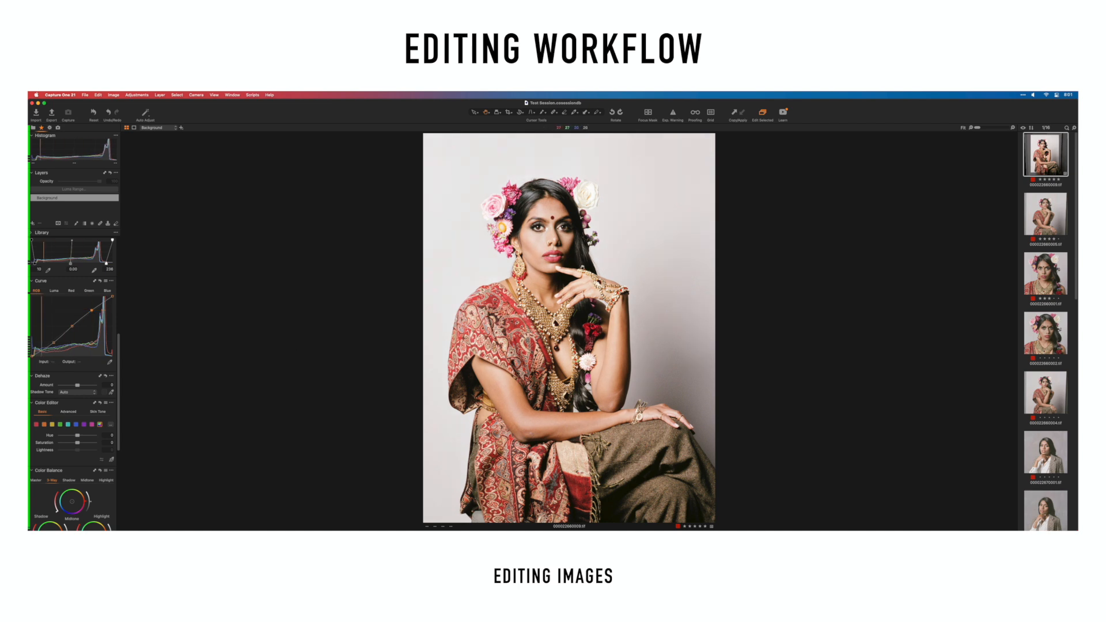
pyautogui.moveTo(38, 260); pyautogui.dragTo(33, 266)
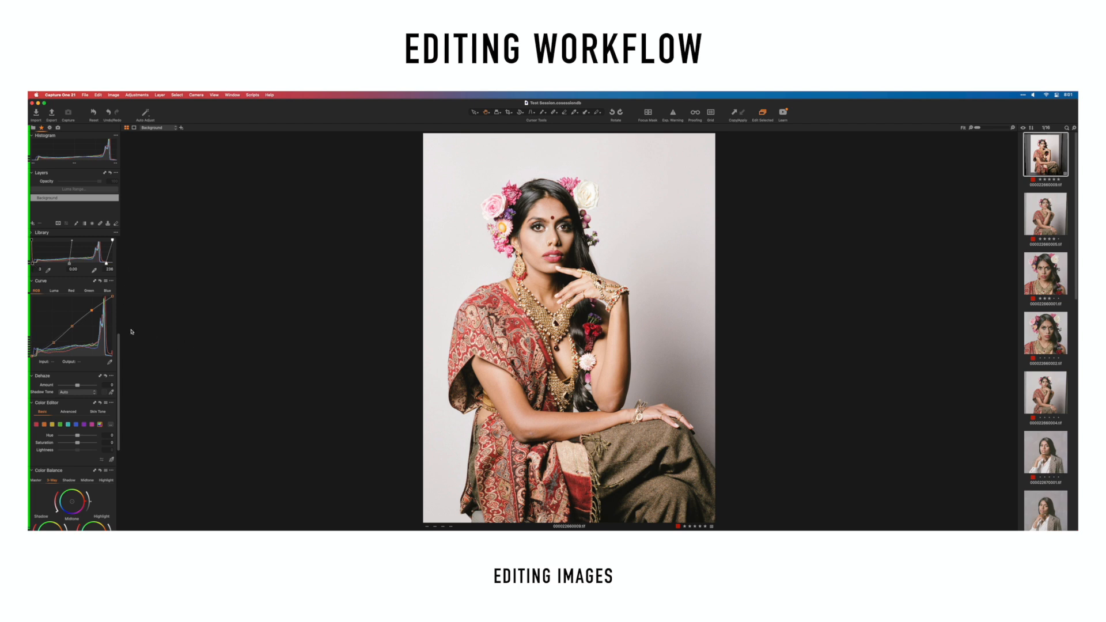
# Step: Sample the red of the patterned garment in the Advanced Color Editor, setting its smoothness to 30 and its hue slightly negative
pyautogui.scroll(-1, 83, 378)
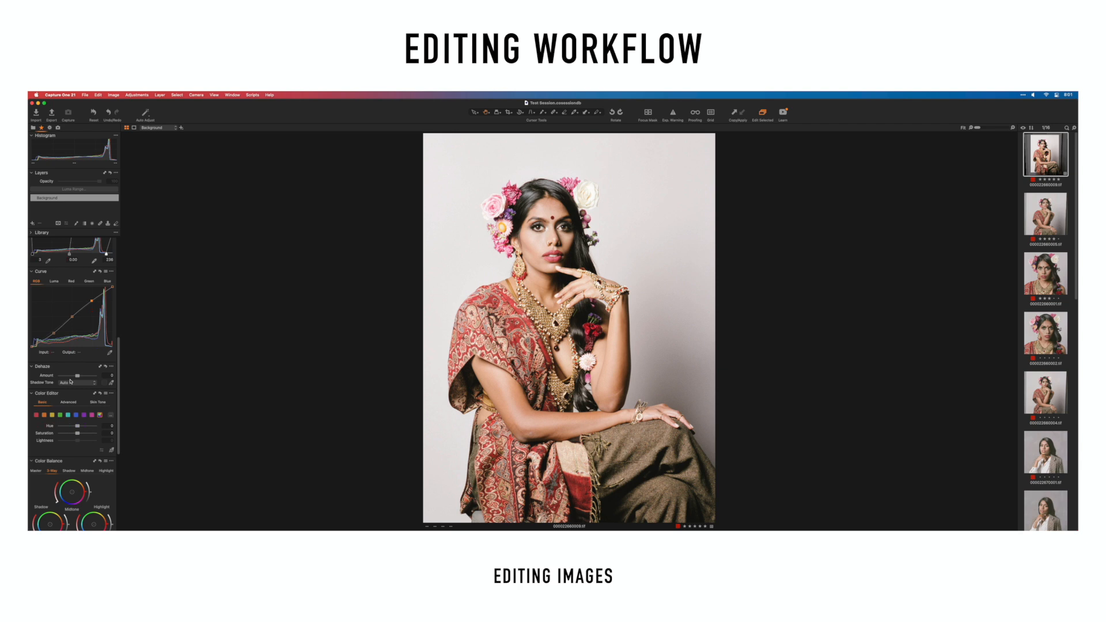
pyautogui.scroll(-5, 69, 381)
pyautogui.click(68, 281)
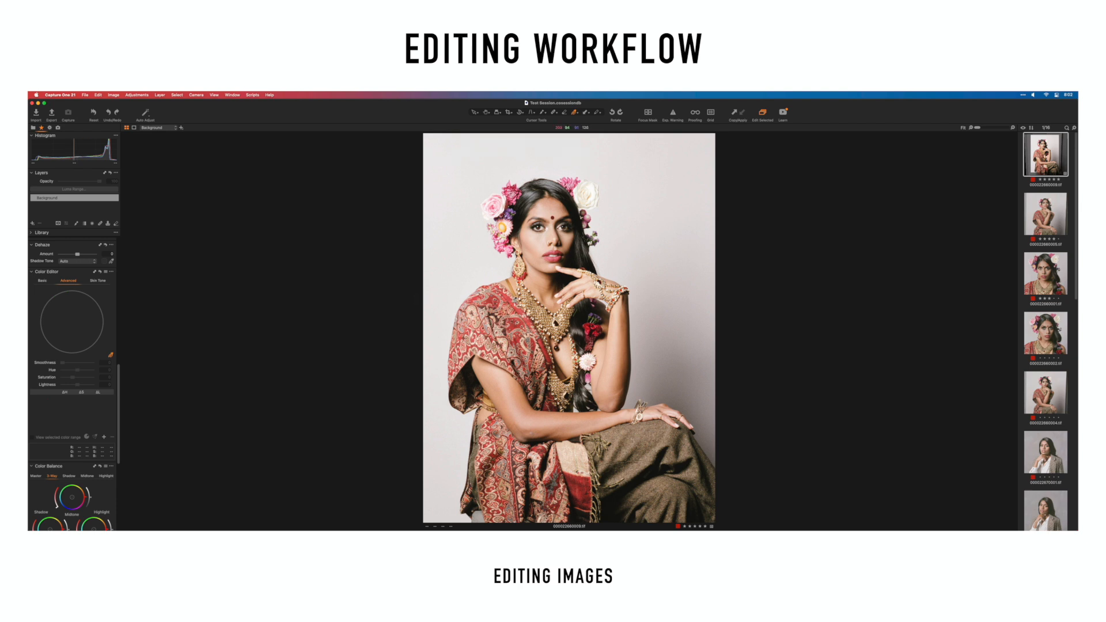
pyautogui.click(512, 298)
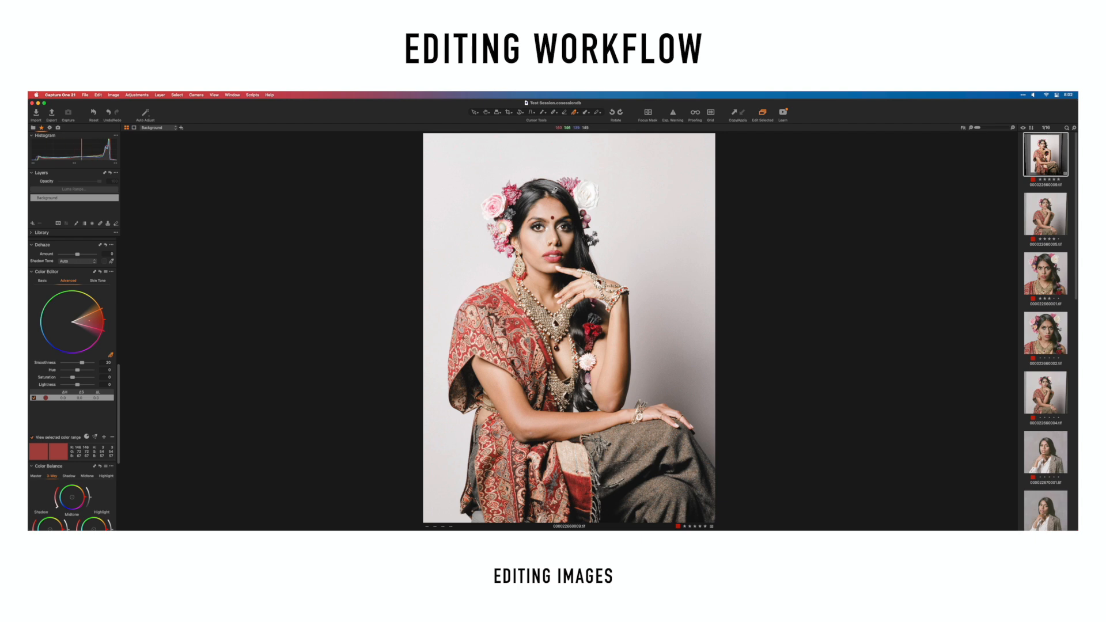
pyautogui.moveTo(85, 363); pyautogui.dragTo(105, 364)
pyautogui.moveTo(78, 369); pyautogui.dragTo(80, 371)
pyautogui.moveTo(81, 371); pyautogui.dragTo(76, 372)
pyautogui.click(101, 273)
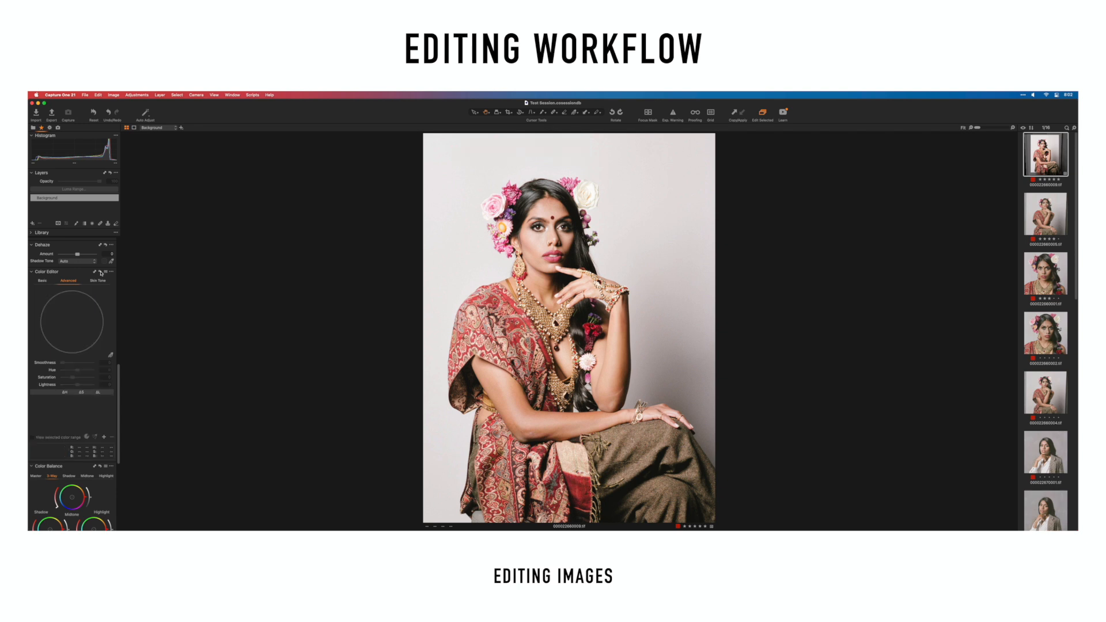
pyautogui.press('super+z')
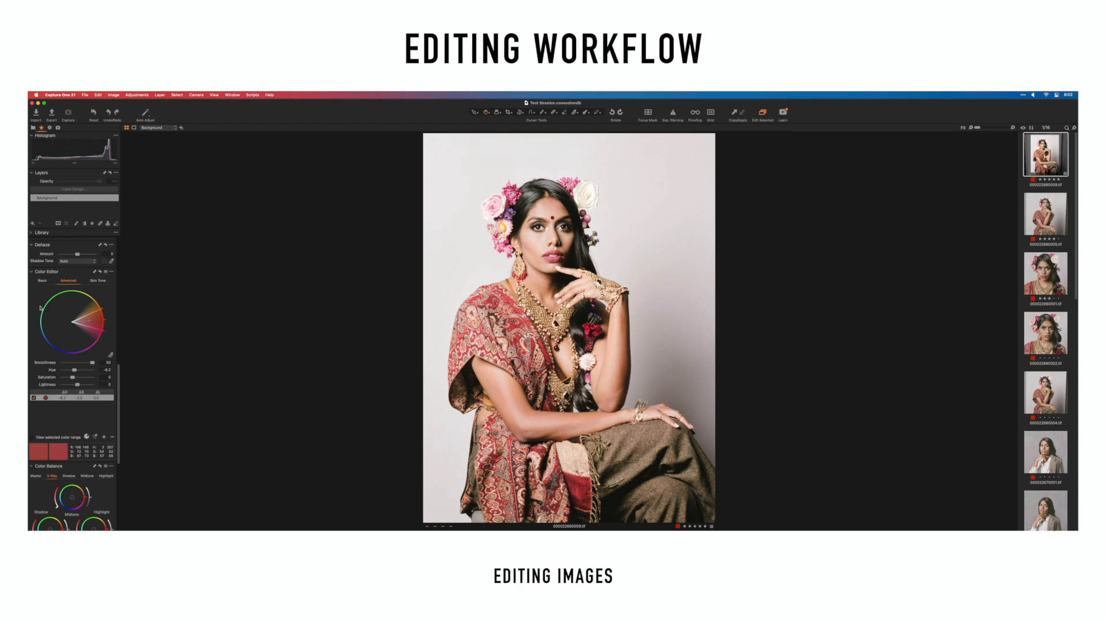
# Step: Look over the remaining adjustment tools and tag 000022660009.tif green as finished
pyautogui.scroll(-5, 86, 341)
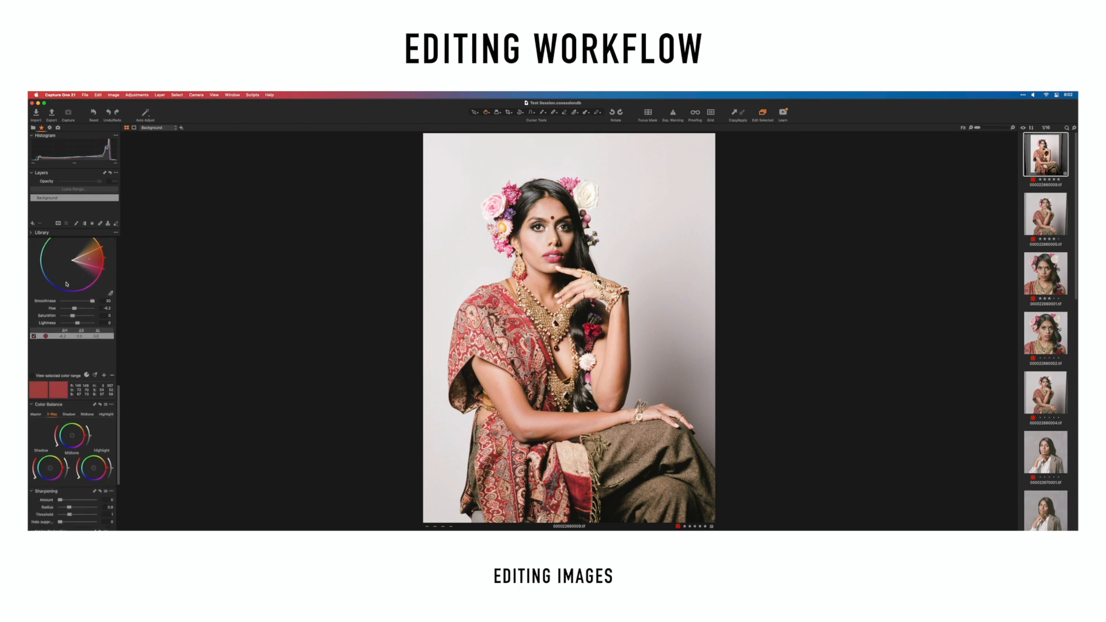
pyautogui.scroll(-2, 88, 312)
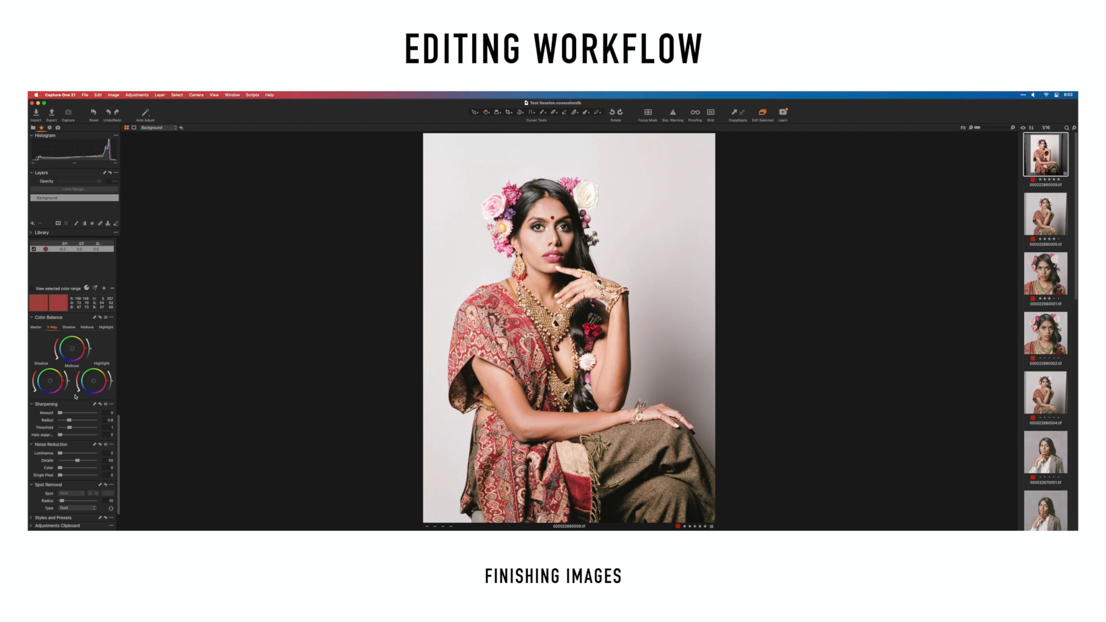
pyautogui.scroll(-4, 75, 396)
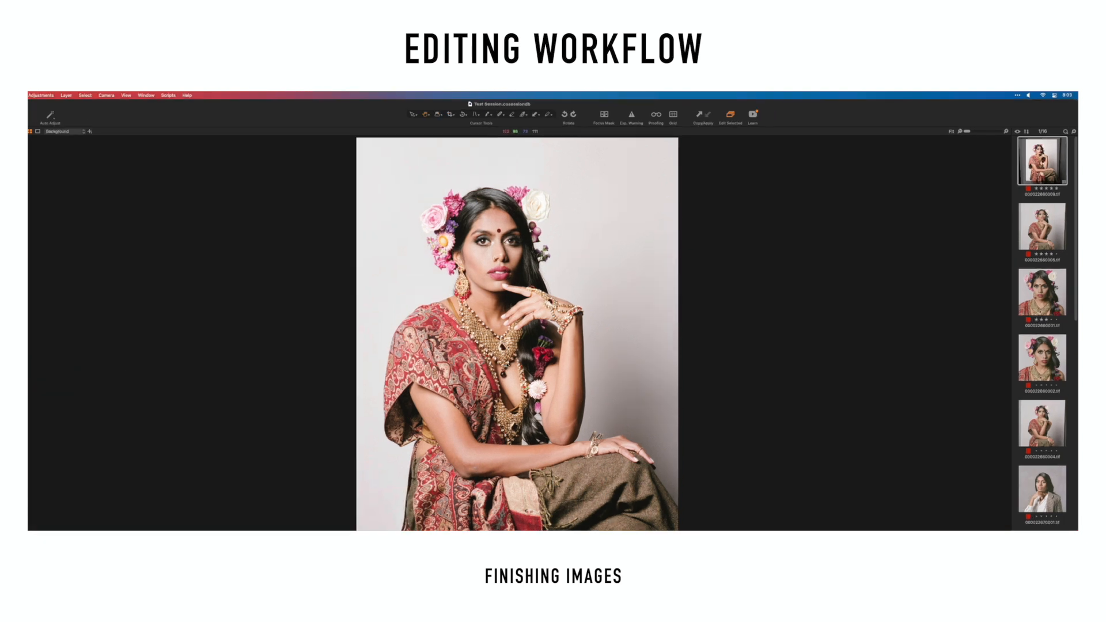
pyautogui.press('+')
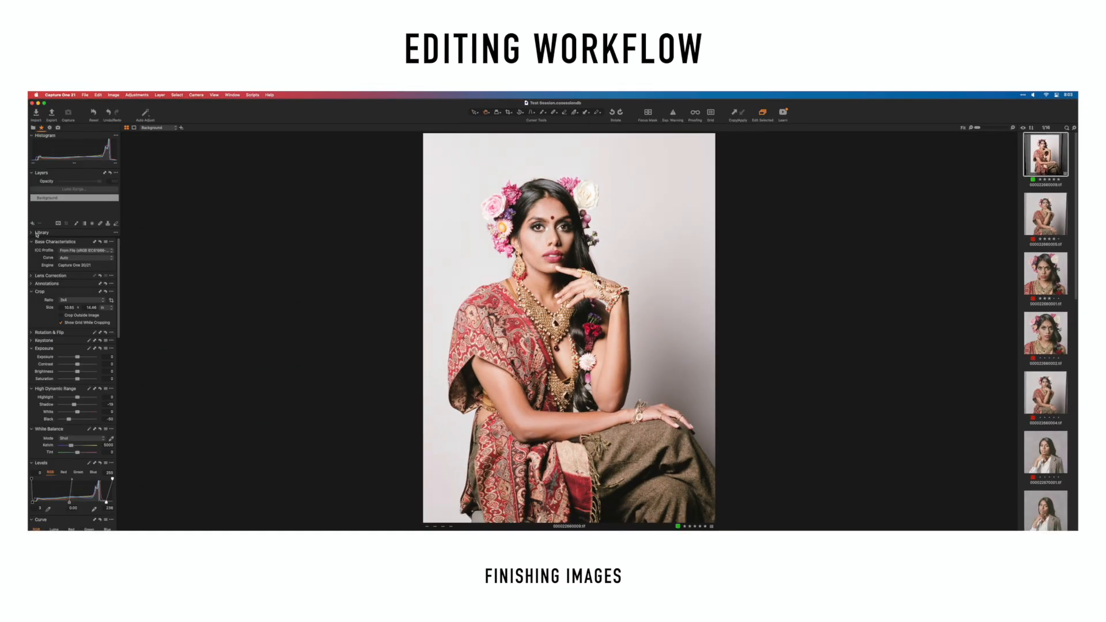
# Step: Expand the Library, move 000022660009.tif out of the Selects Folder into the Output Folder, and open the Output Folder
pyautogui.click(36, 233)
pyautogui.moveTo(1045, 155); pyautogui.dragTo(43, 263)
pyautogui.click(51, 271)
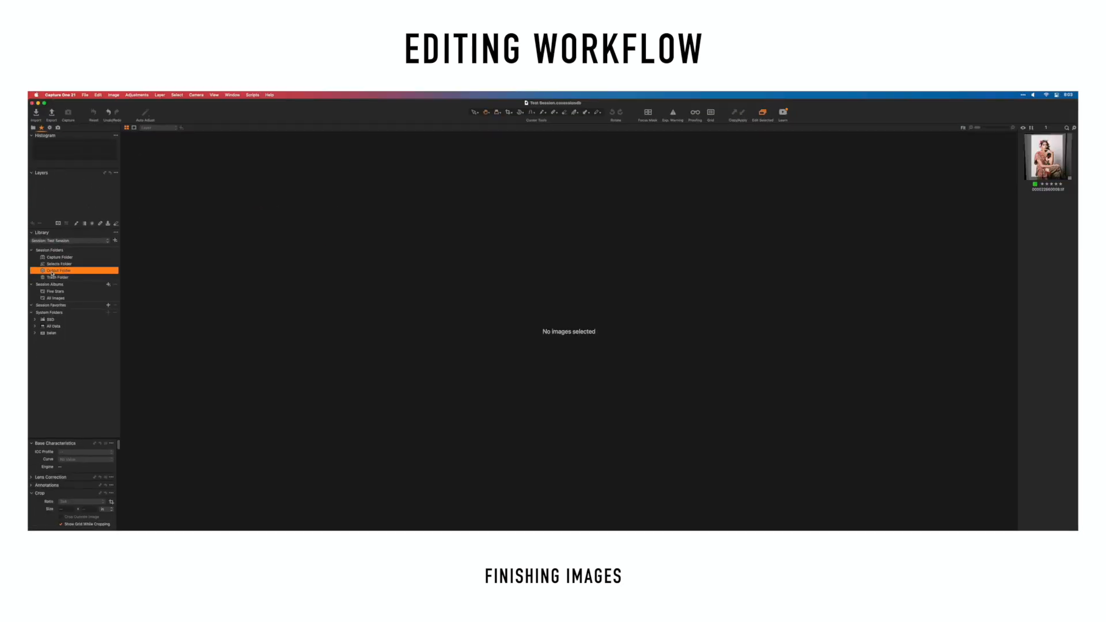
# Step: Examine the export settings of the full-size JPEG, 2048px web JPEG and 8-bit Adobe RGB TIFF process recipes
pyautogui.click(49, 129)
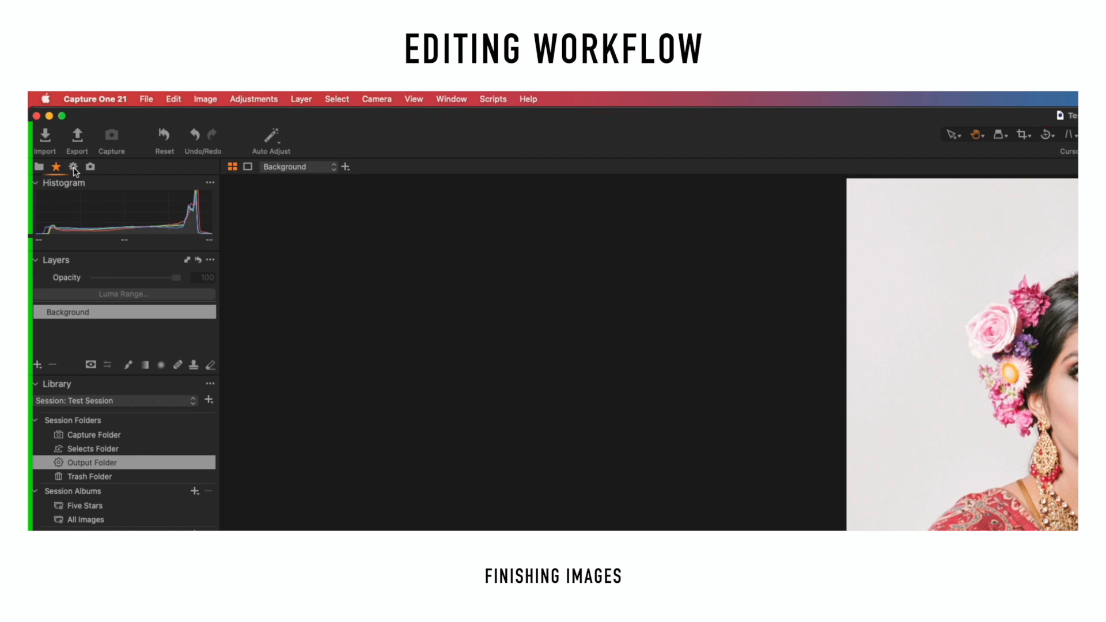
pyautogui.click(51, 129)
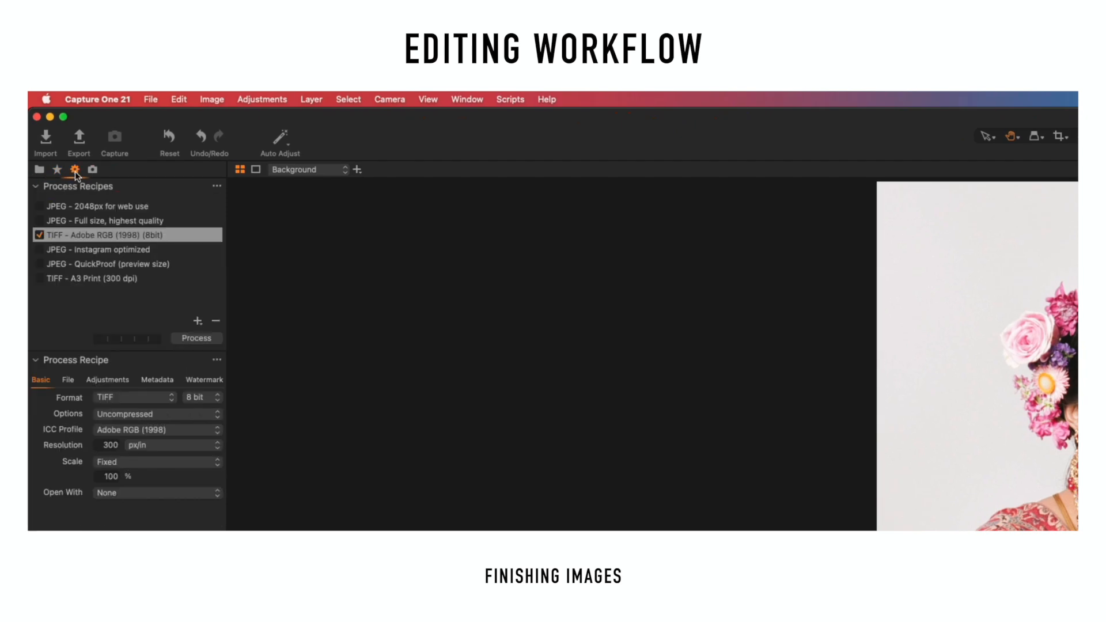
pyautogui.click(114, 221)
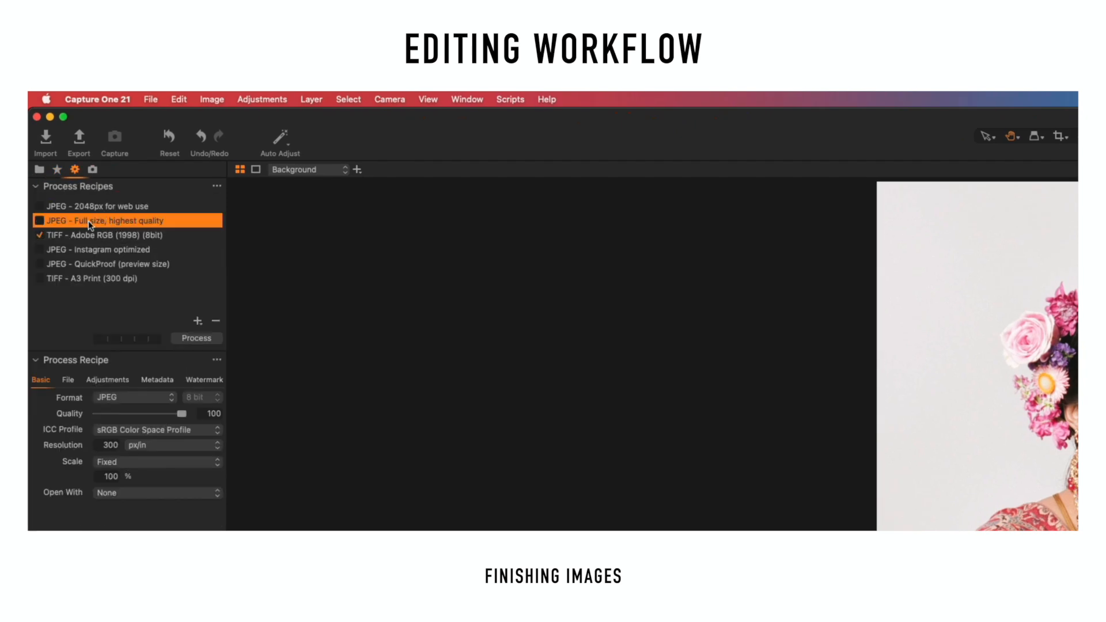
pyautogui.click(96, 208)
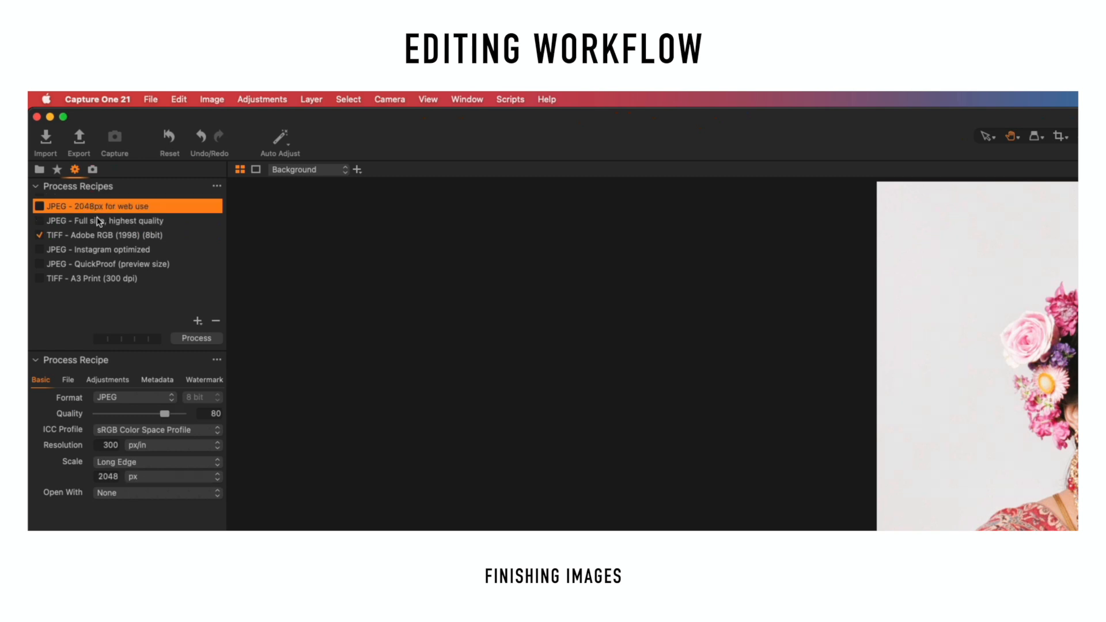
pyautogui.click(98, 221)
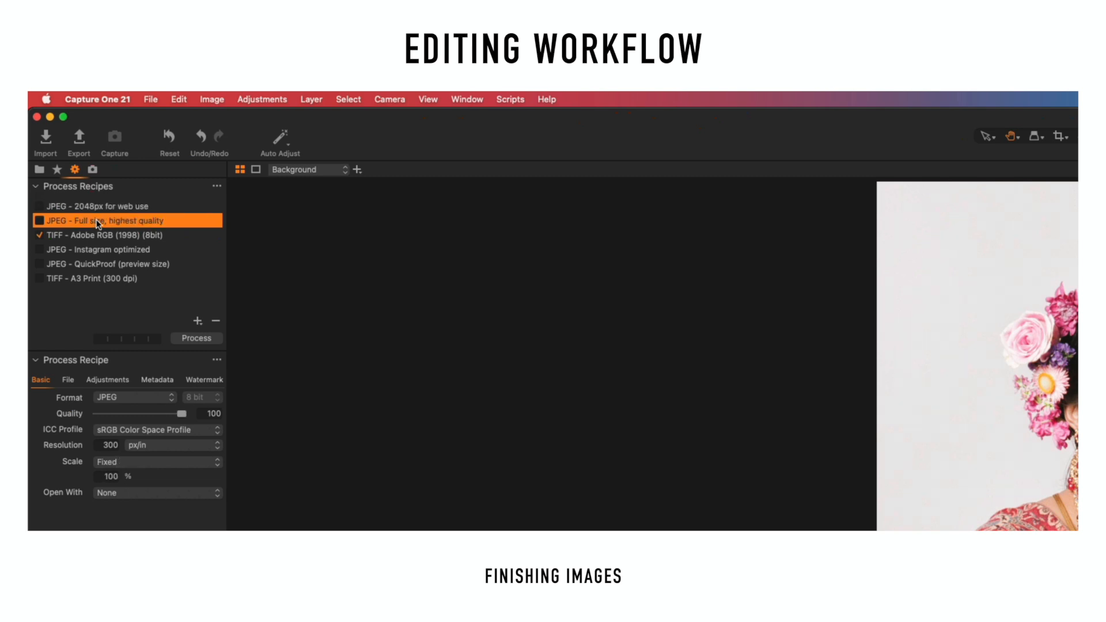
pyautogui.click(98, 236)
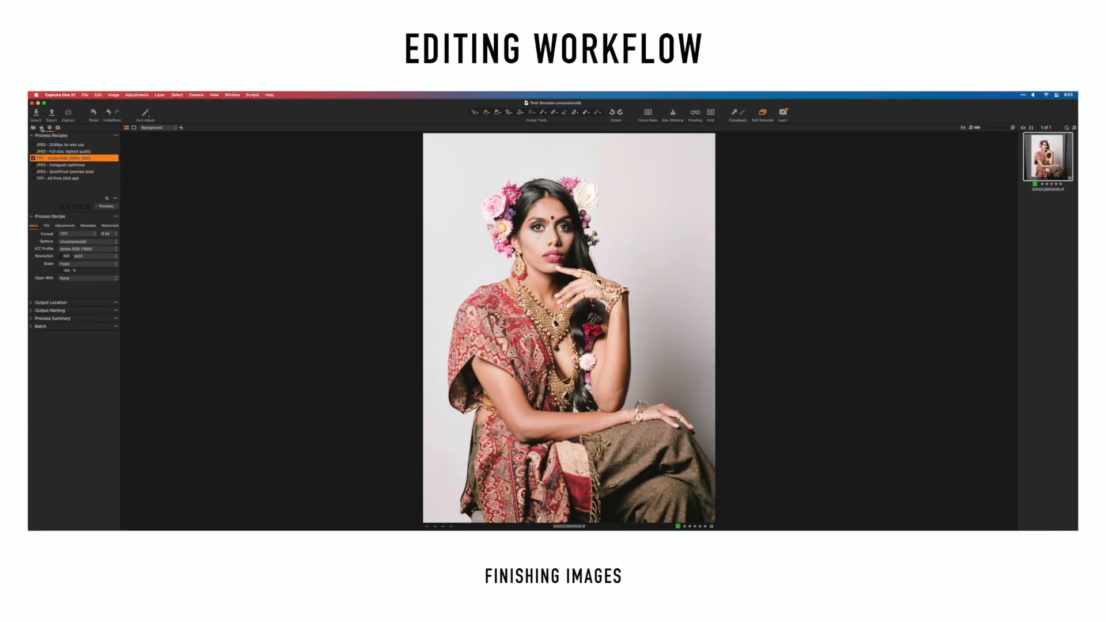
# Step: Return to the custom editing tools, open the Selects Folder, and collapse the Library to continue with the remaining images
pyautogui.click(57, 170)
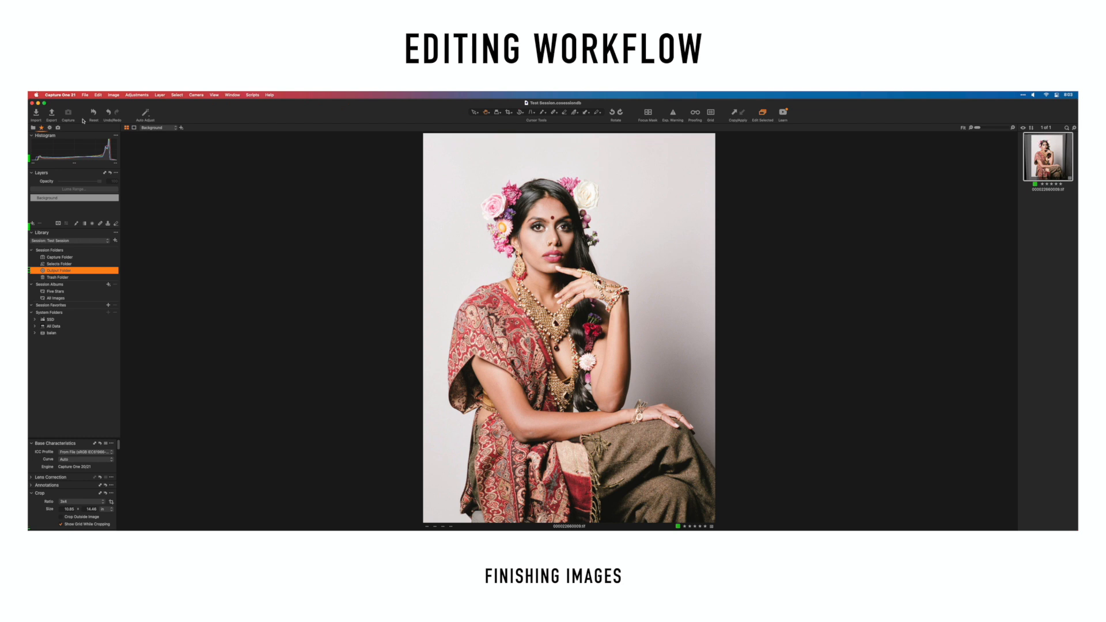
pyautogui.click(46, 263)
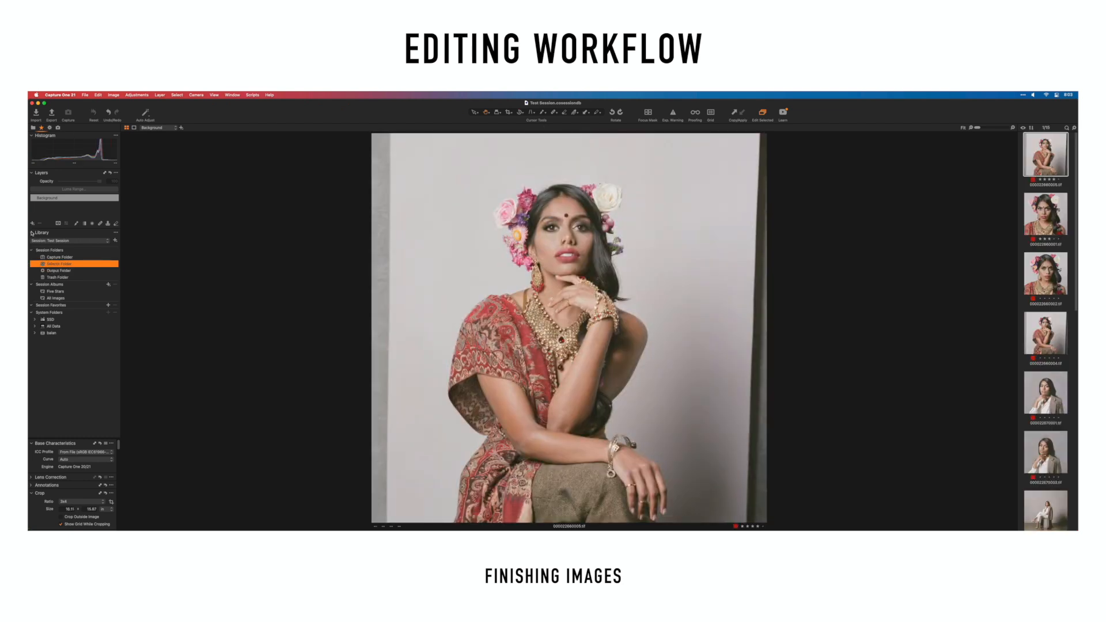
pyautogui.click(32, 233)
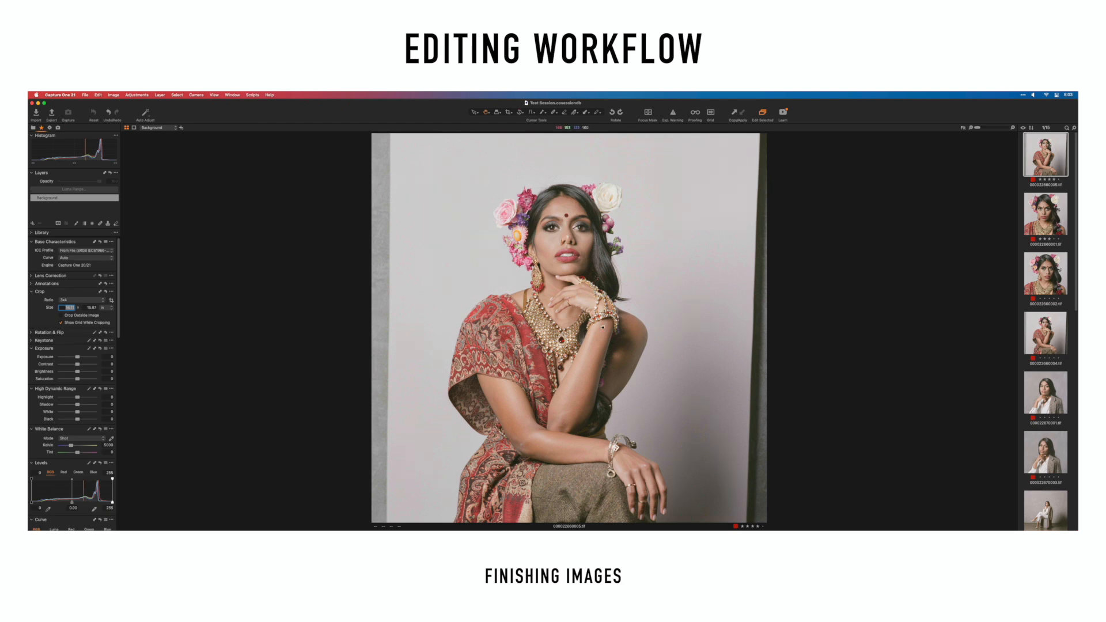
pyautogui.click(1058, 226)
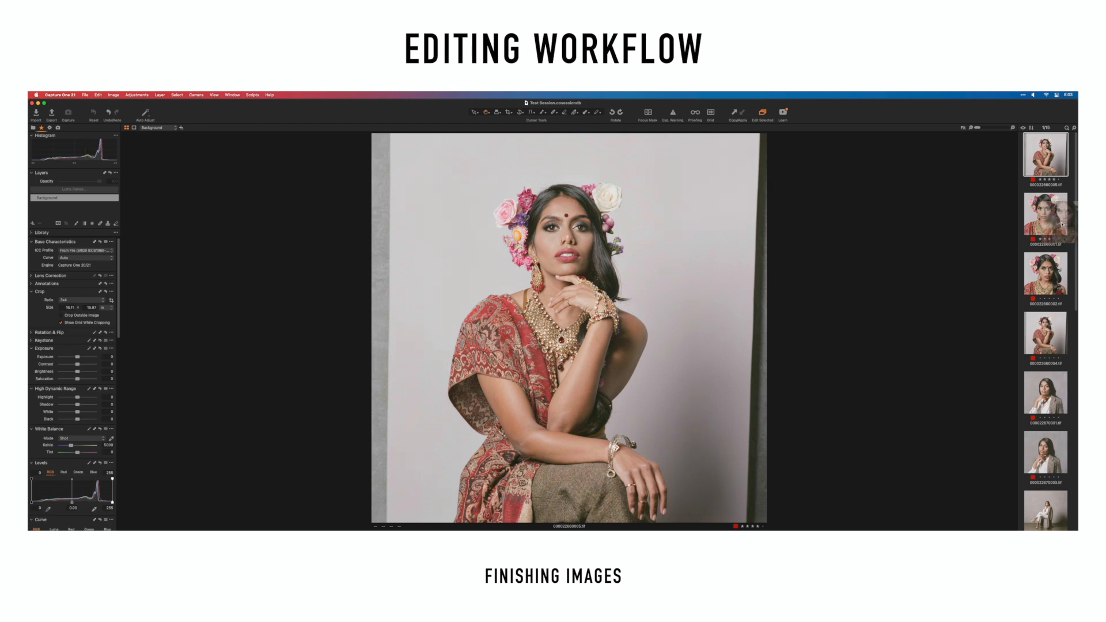